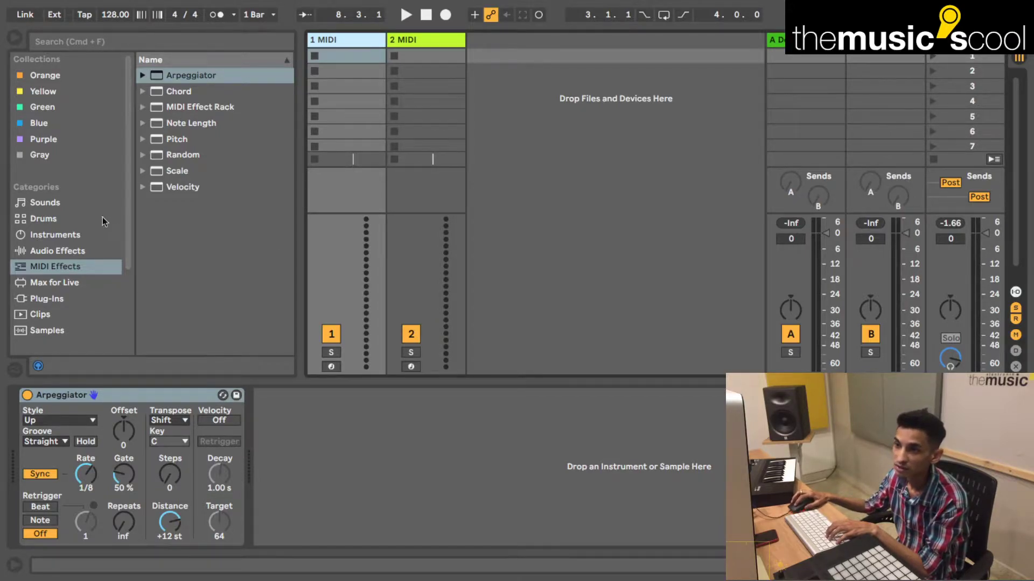
- Open the Synth Lead preset folder of the Analog instrument in the browser
left_click(54, 236)
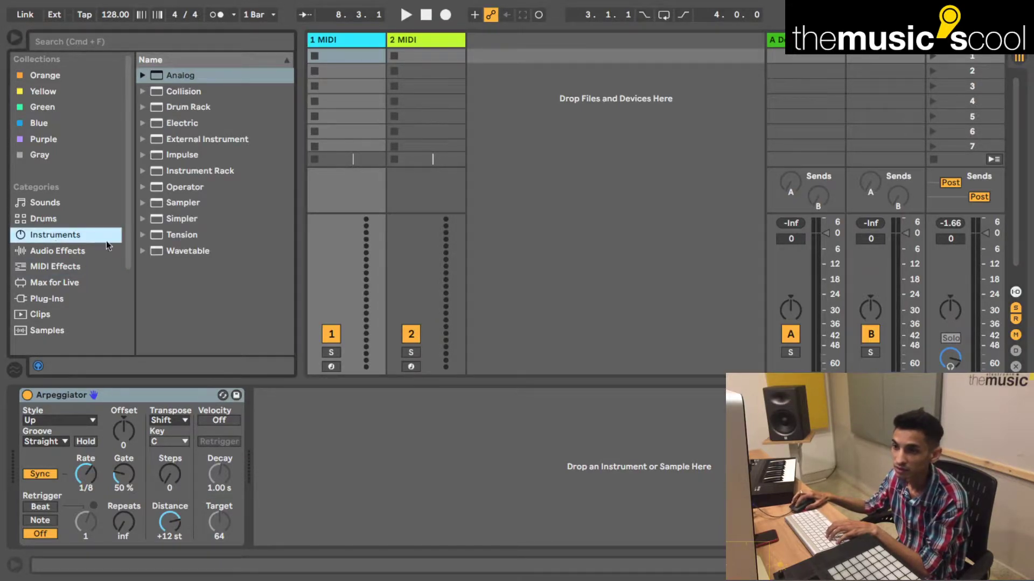
left_click(143, 78)
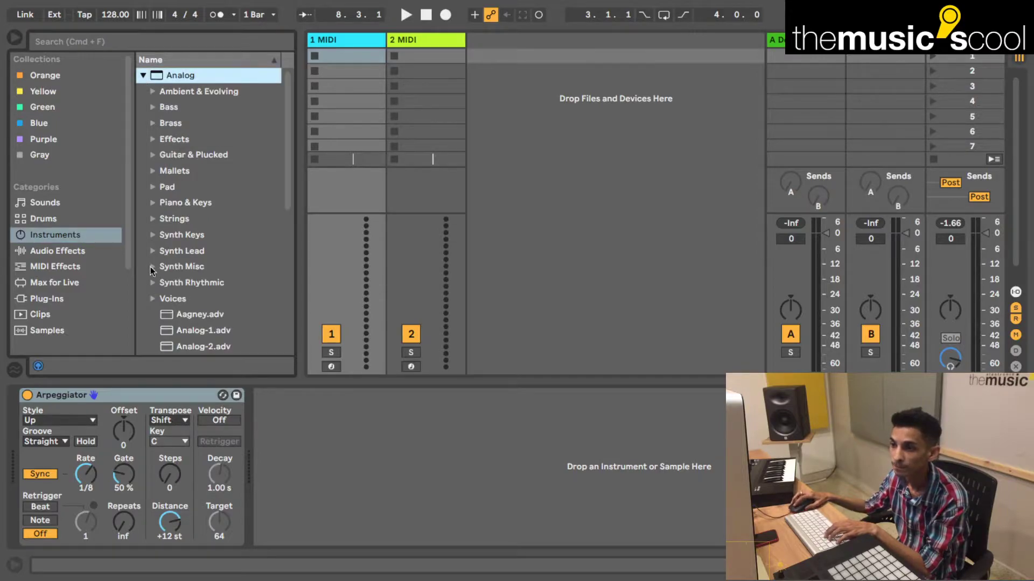
left_click(150, 235)
left_click(151, 235)
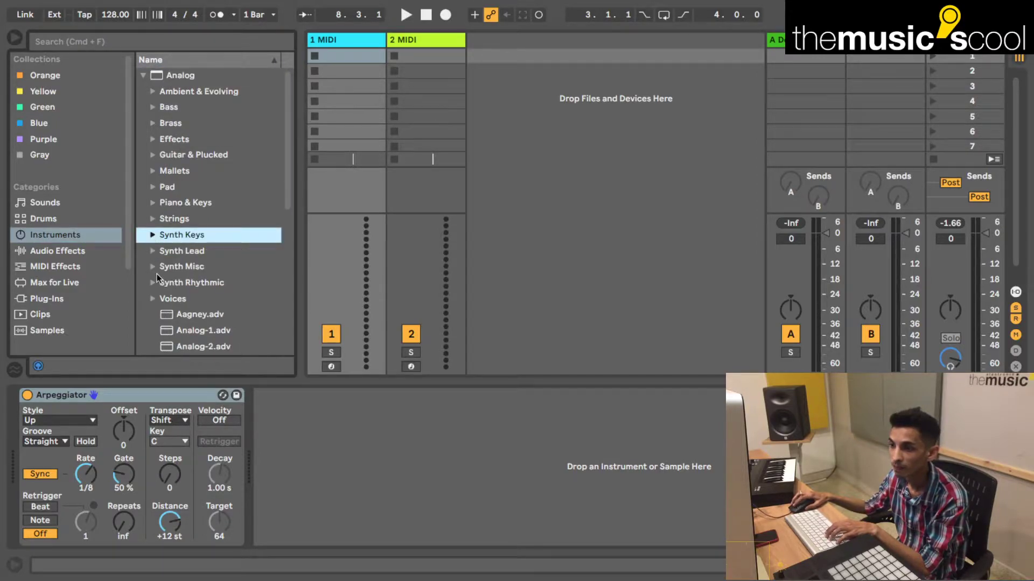
scroll(156, 274, "down", 1)
left_click(152, 229)
- Audition several Analog Synth Lead presets, including 4 OSC, Analog Line and Big Saw Lead
left_click(183, 244)
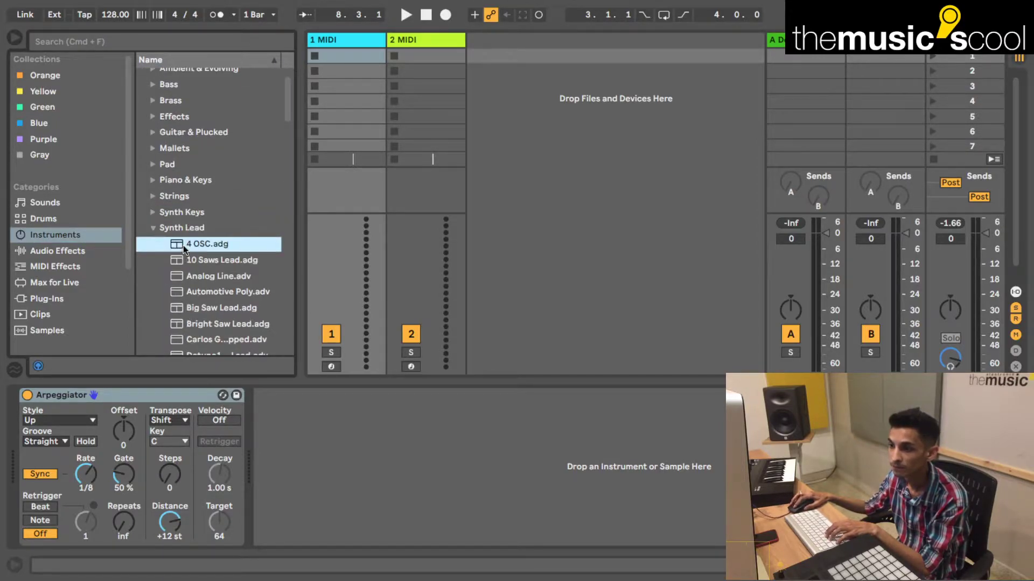
left_click(193, 277)
scroll(218, 323, "down", 4)
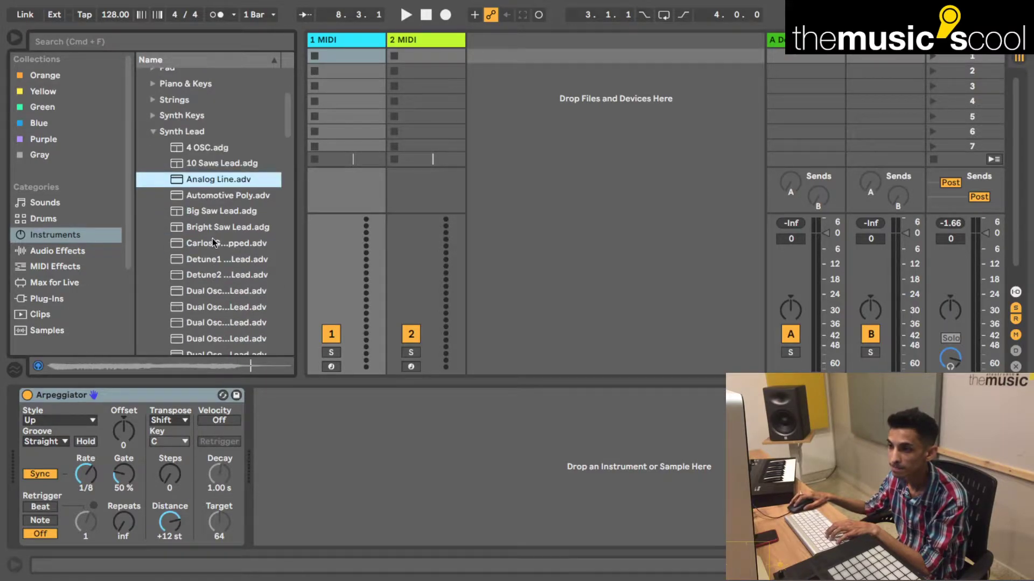
left_click(214, 229)
left_click(218, 211)
scroll(218, 294, "down", 5)
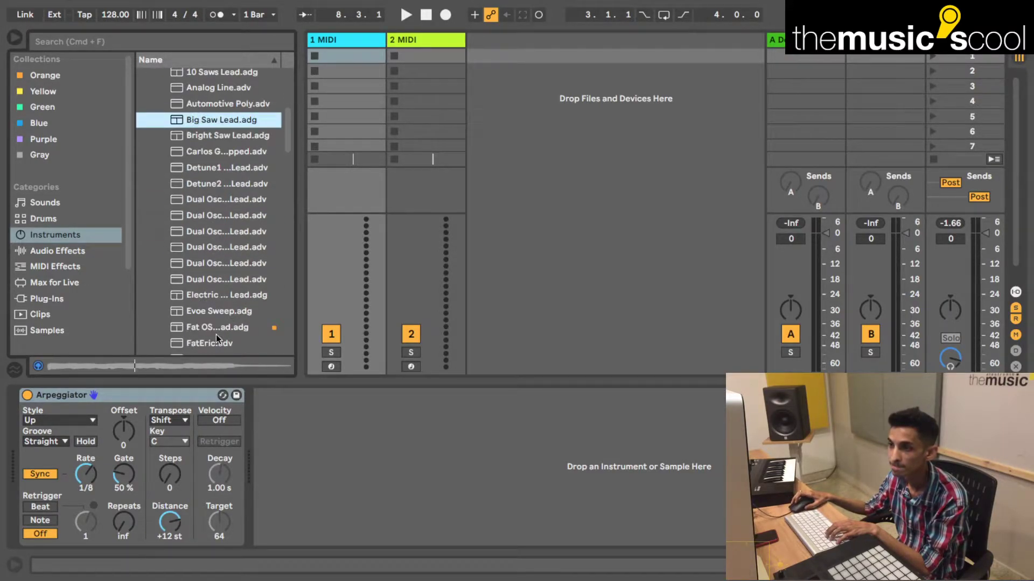
- Load the Fat OSC Lead preset onto track 1 behind the Arpeggiator and arm the track for recording
left_click(218, 295)
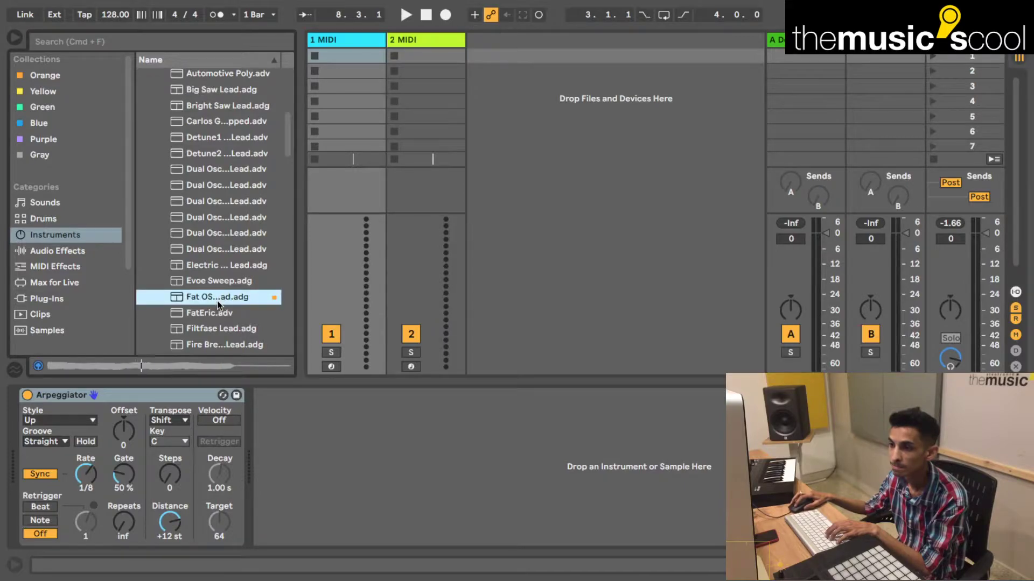
double_click(217, 298)
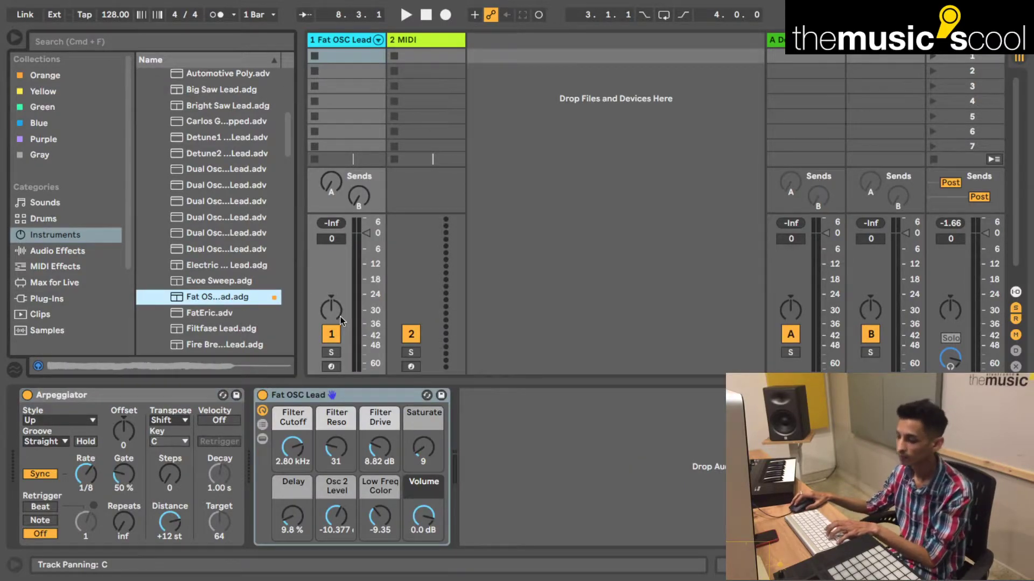
left_click(331, 366)
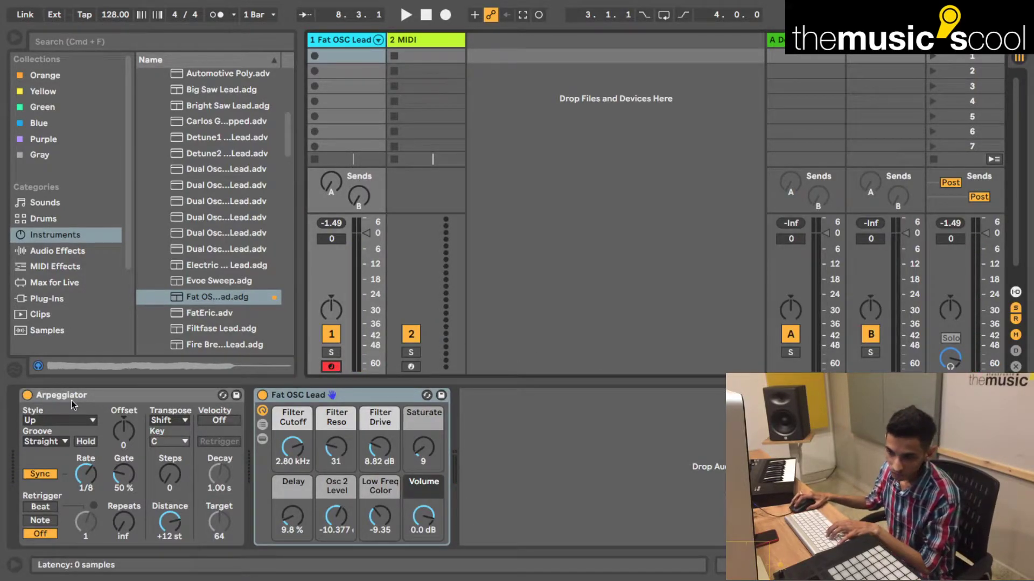
- Examine the Arpeggiator's Style options and check the device chains of both MIDI tracks
left_click(35, 421)
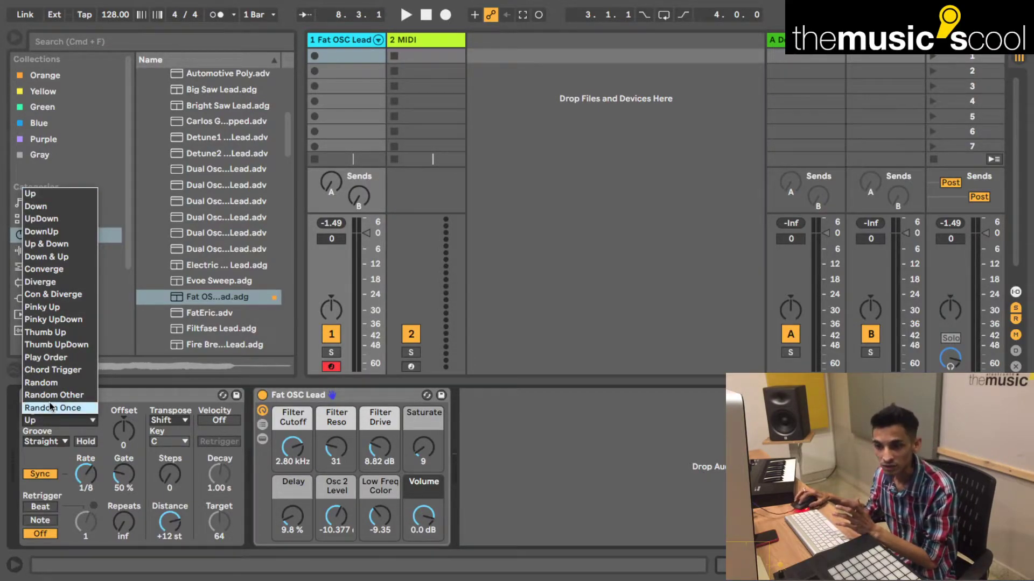
left_click(77, 425)
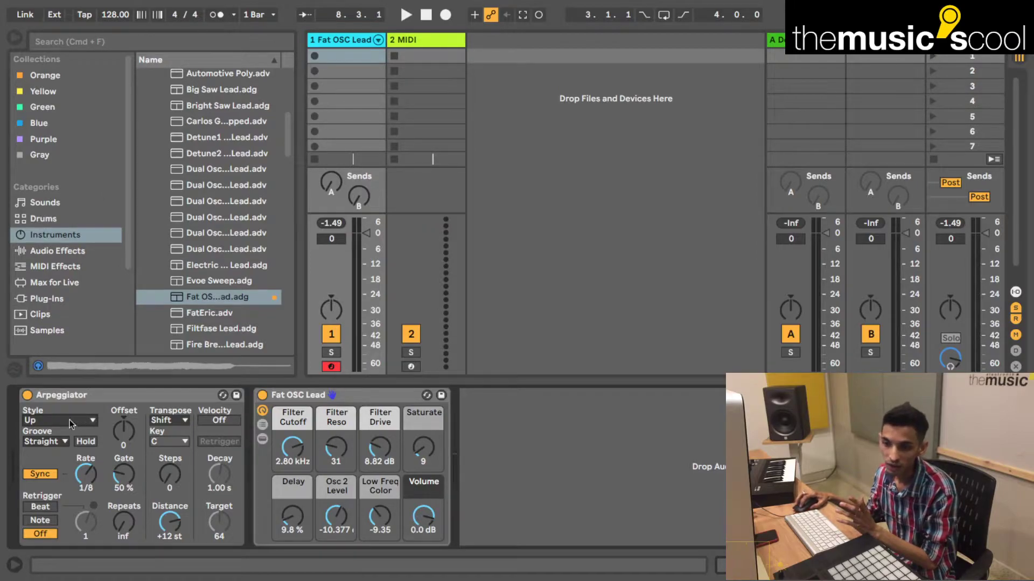
left_click(424, 40)
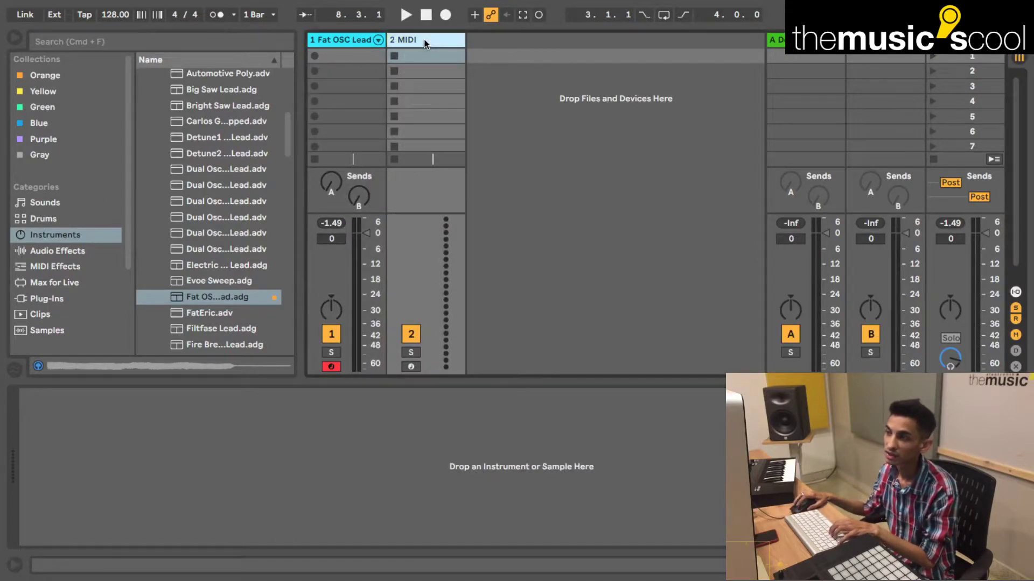
left_click(349, 40)
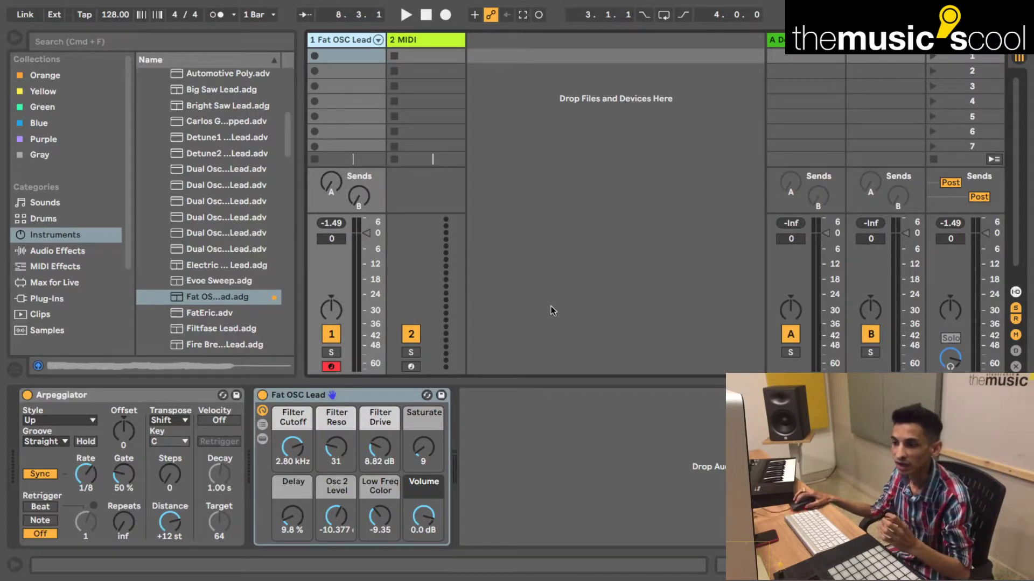
- Create a one-bar MIDI clip in track 2's first slot with a C3, E3 and G3 chord held for the full bar
double_click(422, 63)
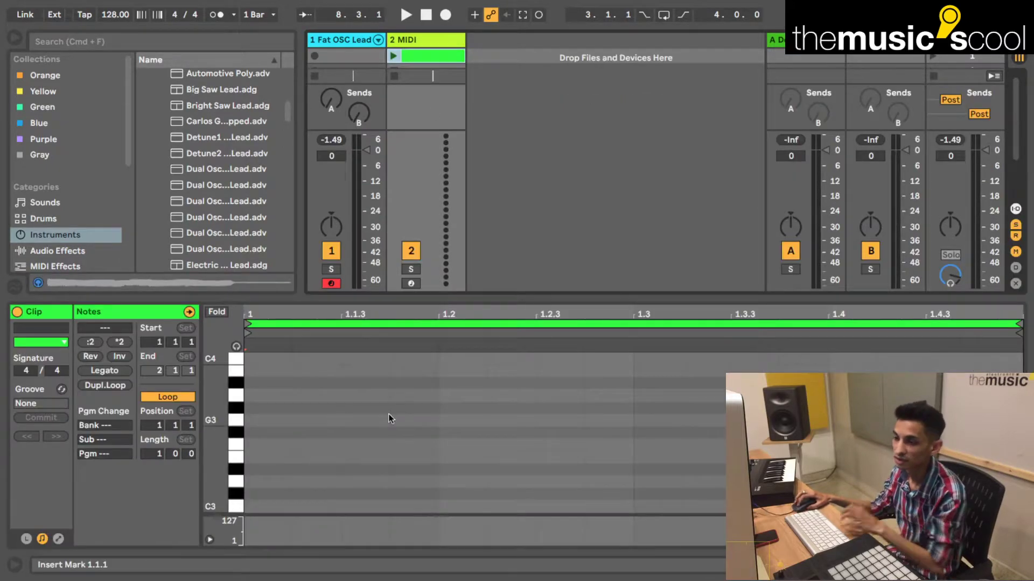
double_click(267, 504)
double_click(260, 456)
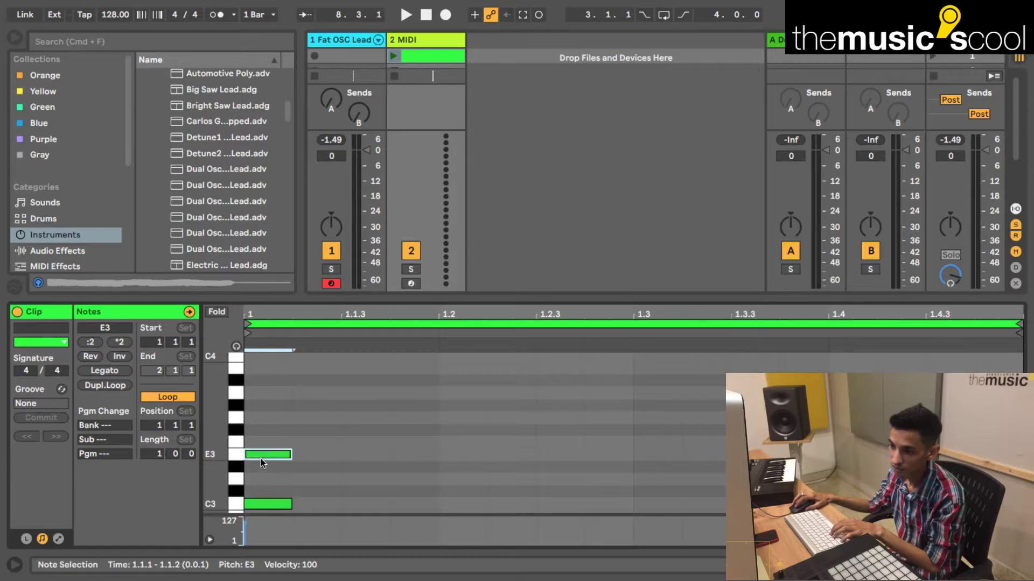
double_click(260, 418)
key("super+a")
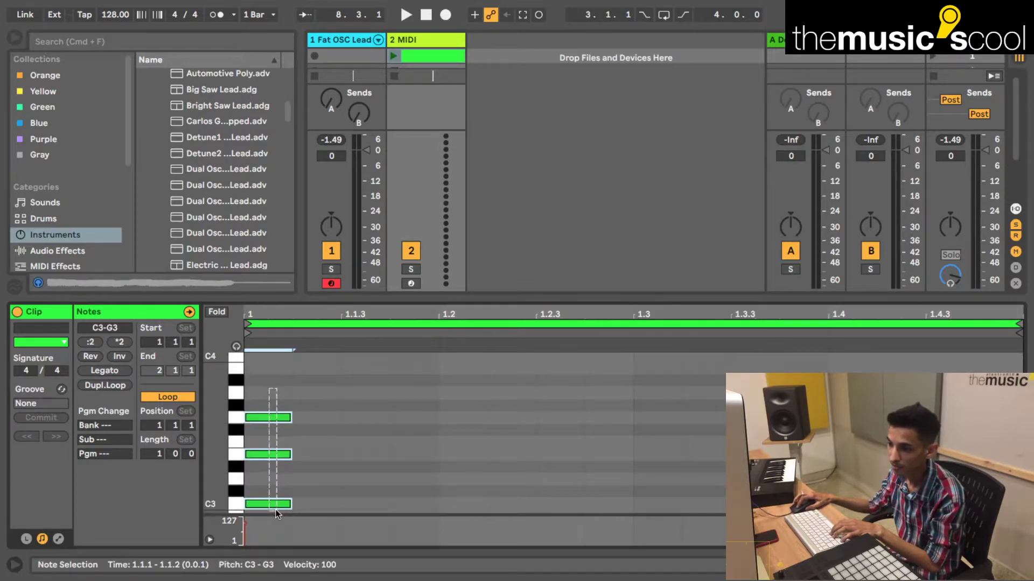
left_click_drag(291, 455, 306, 455)
left_click_drag(499, 491, 1022, 491)
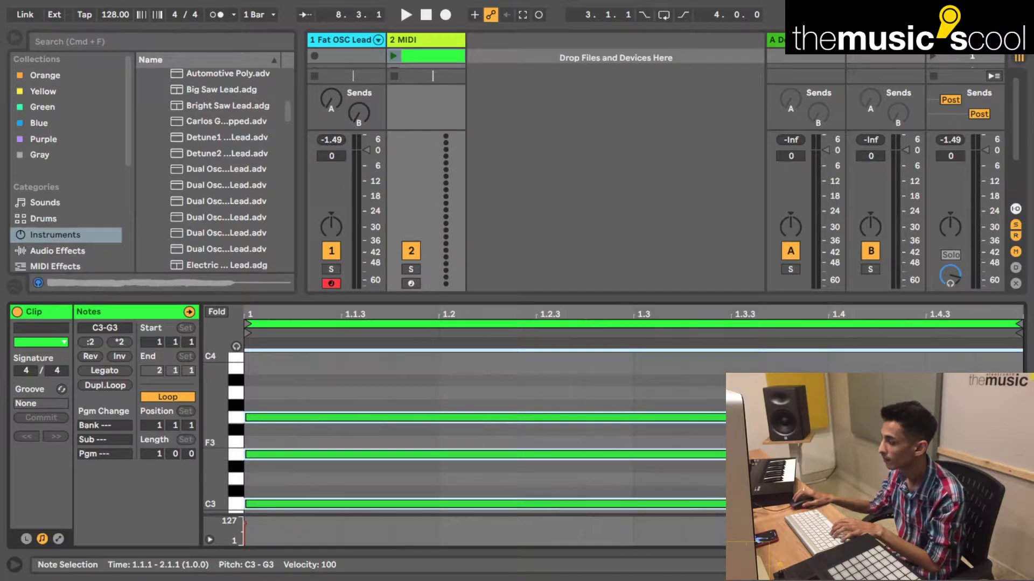
- Load the Fat OSC Lead preset onto track 2 and play its chord clip
left_click(349, 41)
left_click(454, 45)
scroll(287, 190, "down", 2)
left_click(231, 264)
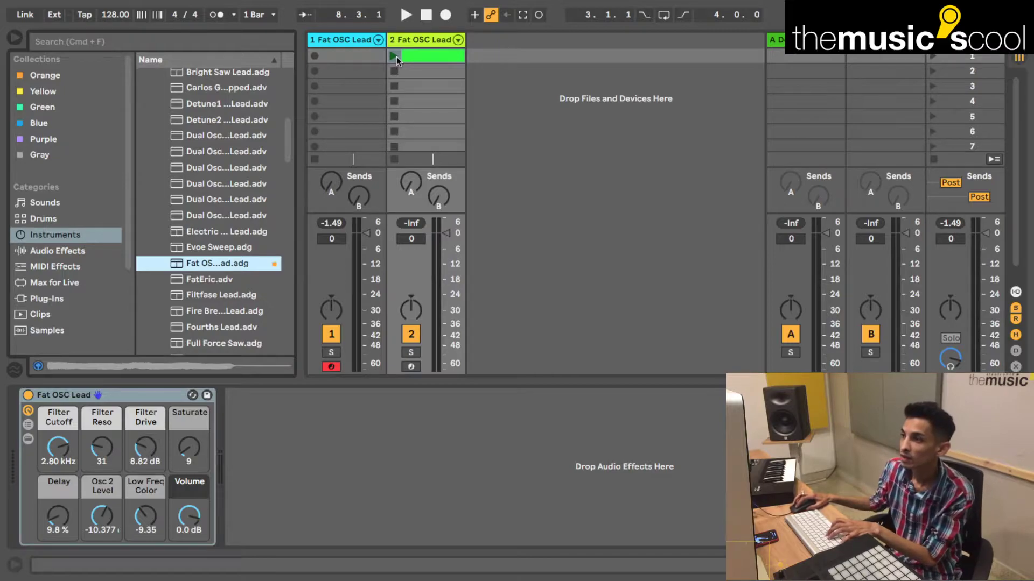
left_click(396, 56)
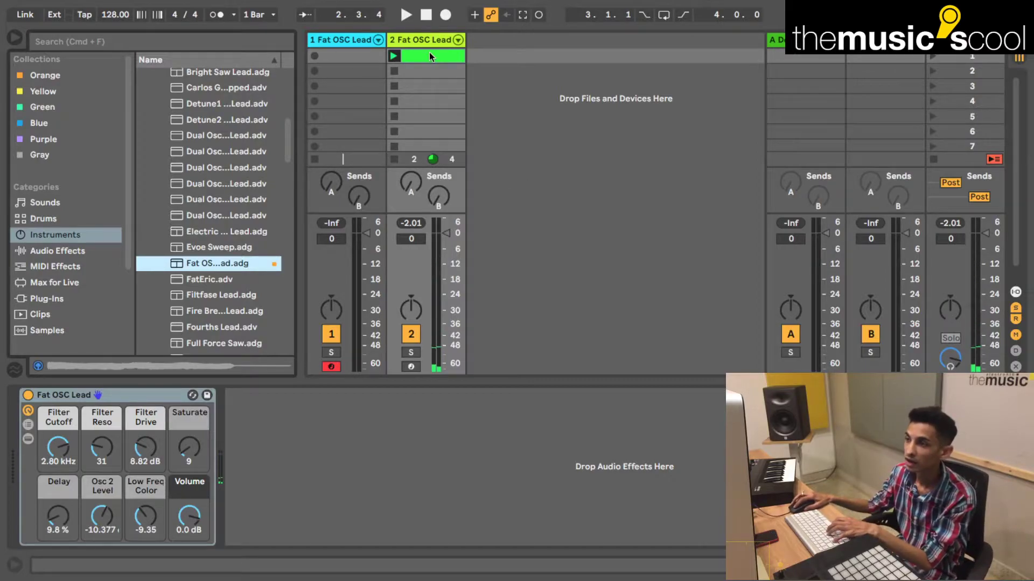
- Copy the chord clip into track 1's first slot and play it with track 2 muted
left_click_drag(426, 56, 369, 60)
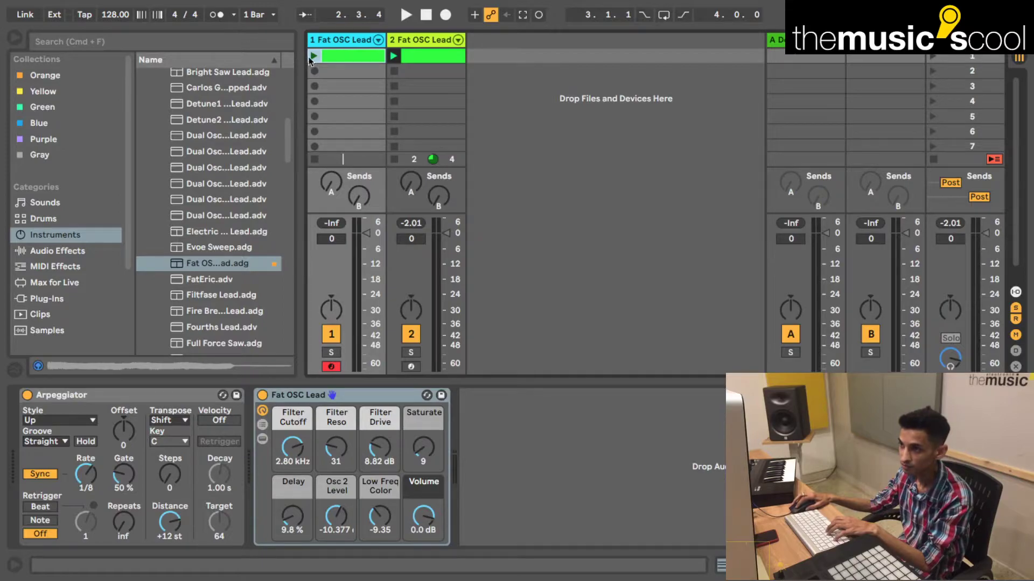
left_click(314, 56)
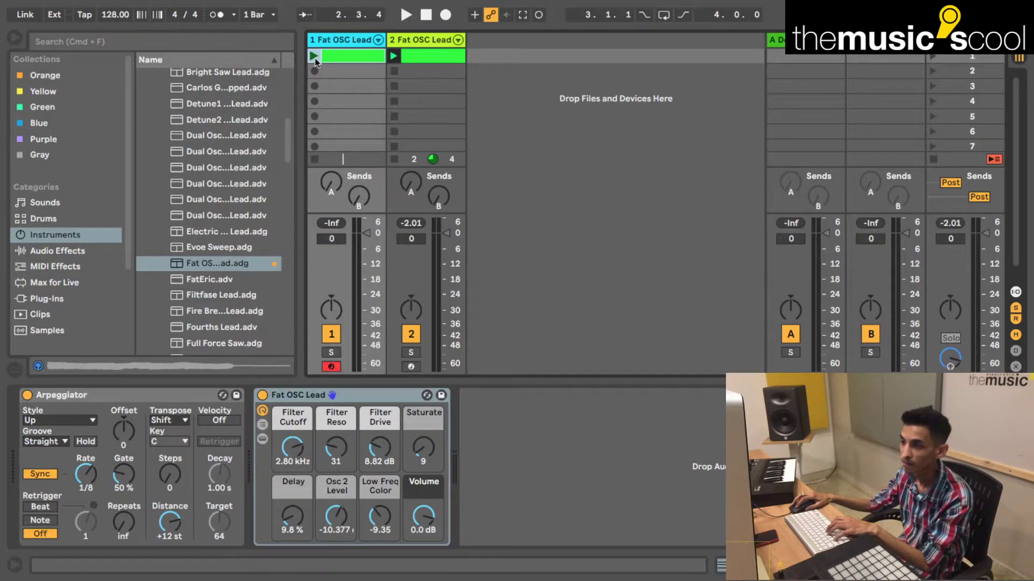
left_click(411, 334)
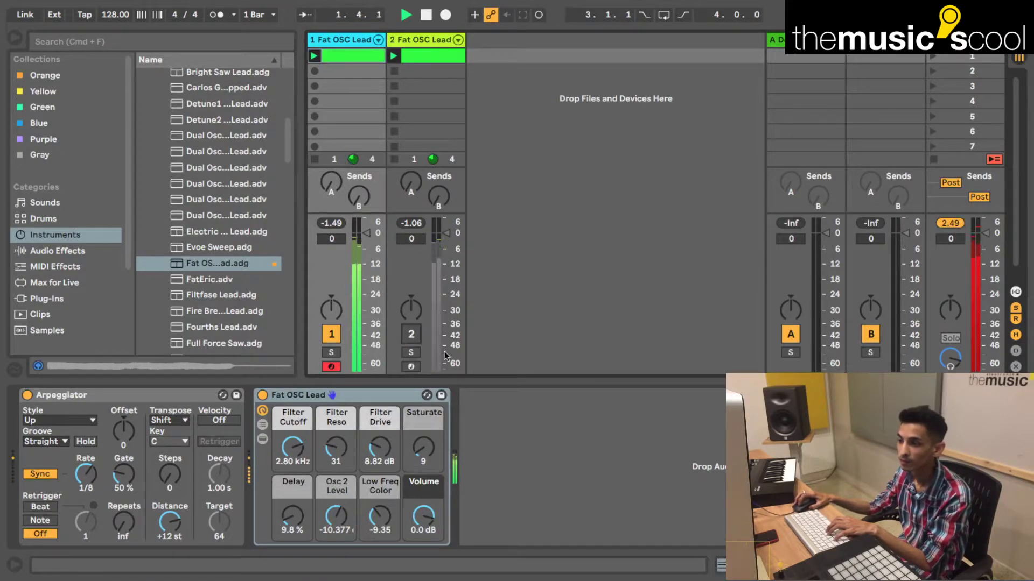
- Unmute track 2, mute track 1 and stop playback
left_click(411, 335)
key("space")
left_click(331, 335)
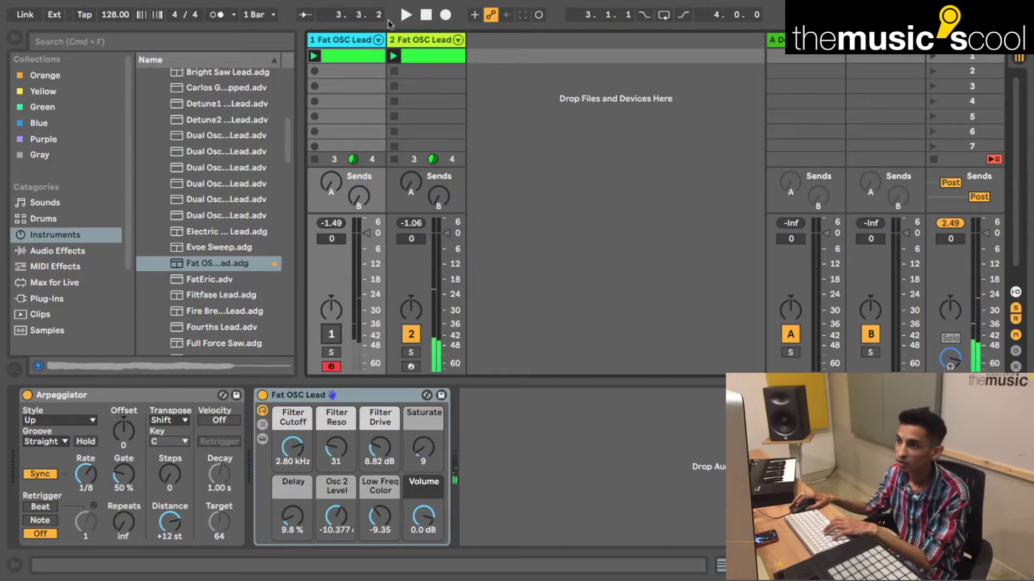
- Shorten all three chord notes in track 2's clip to sixteenth notes
left_click(415, 58)
double_click(415, 58)
left_click(549, 402)
key("super+a")
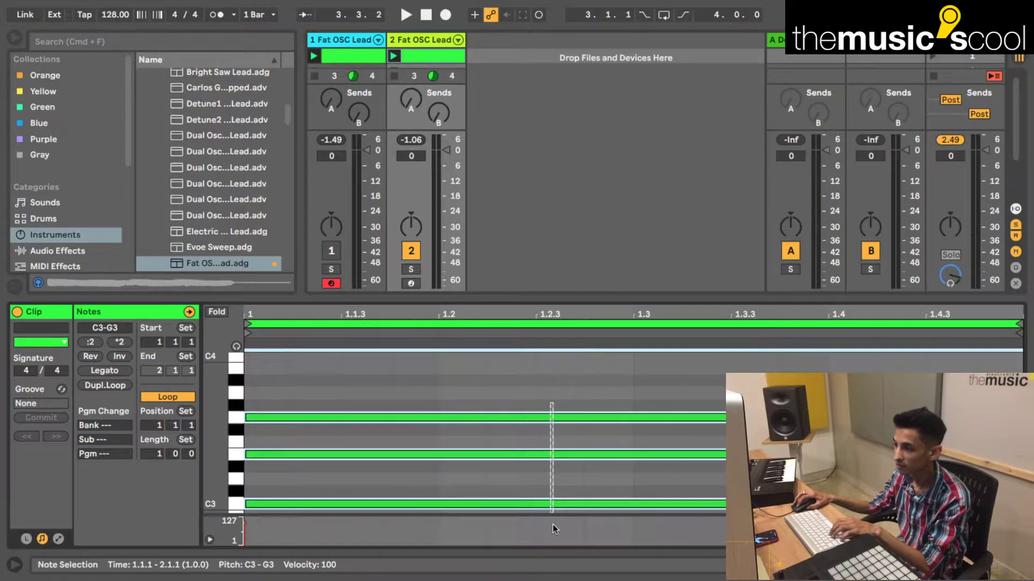
left_click_drag(1015, 417, 292, 414)
- Stagger the notes after C3 in sixteenth steps, with E3 at 1.1.2, G3 at 1.1.3 and an added E3 at 1.1.4
left_click(270, 468)
left_click_drag(267, 469, 259, 390)
left_click_drag(272, 457, 389, 457)
left_click(364, 418)
left_click_drag(371, 417, 321, 456)
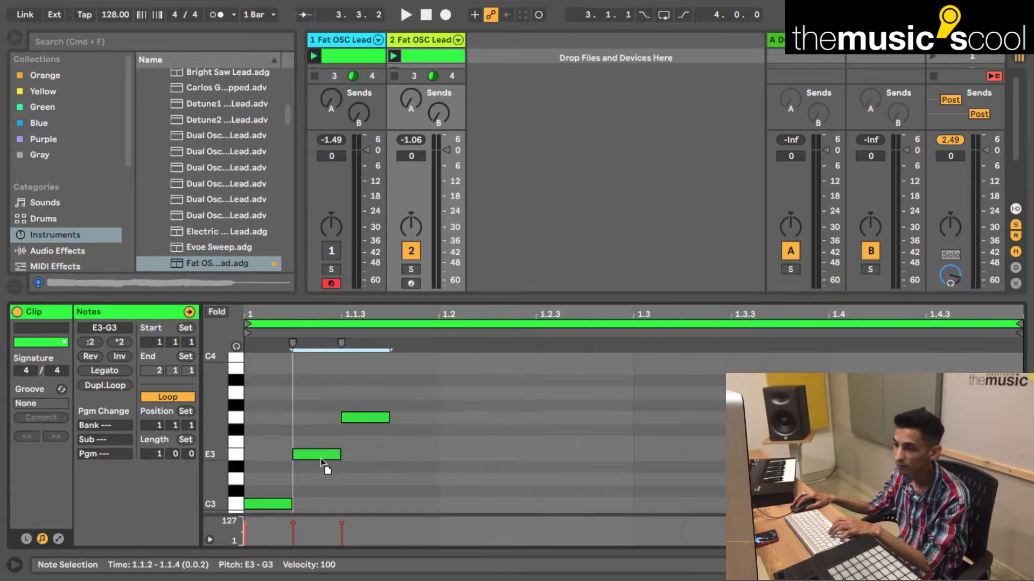
double_click(420, 454)
- Duplicate the four-note C3-E3-G3-E3 pattern three times to fill the bar and play the clip
left_click_drag(437, 390, 261, 506)
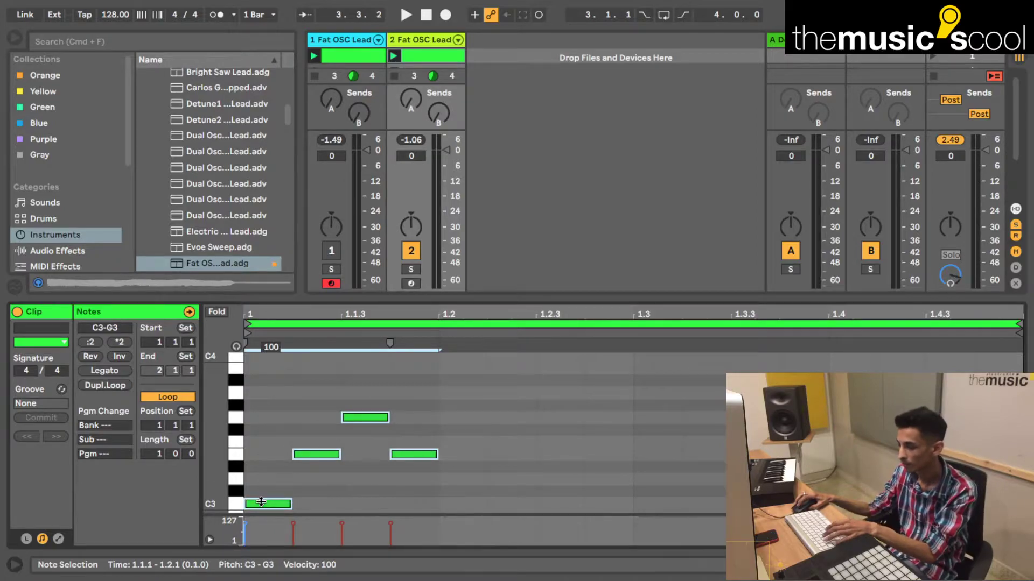
key("super+d")
key("super+d")
key("super+d")
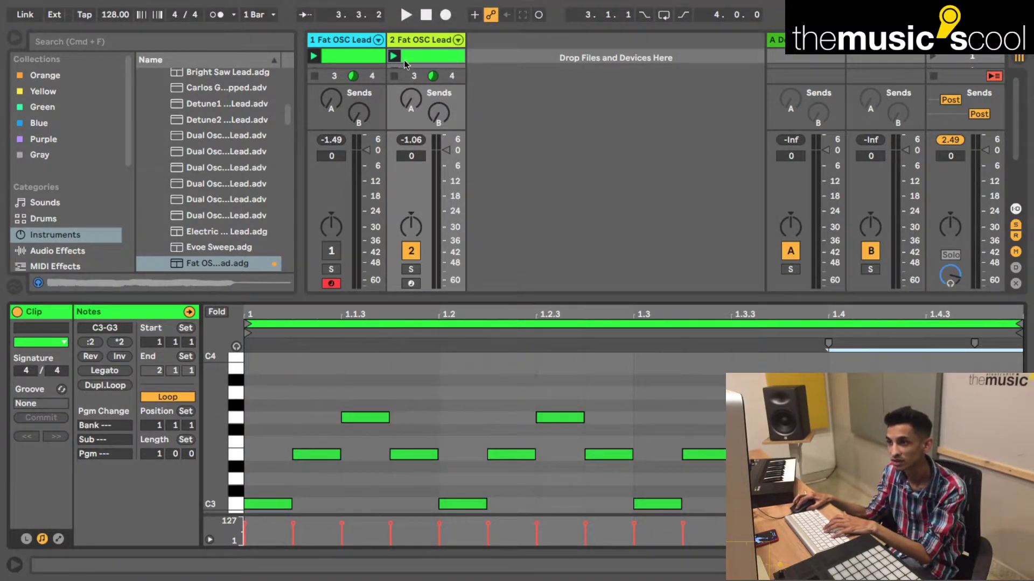
key("space")
key("space")
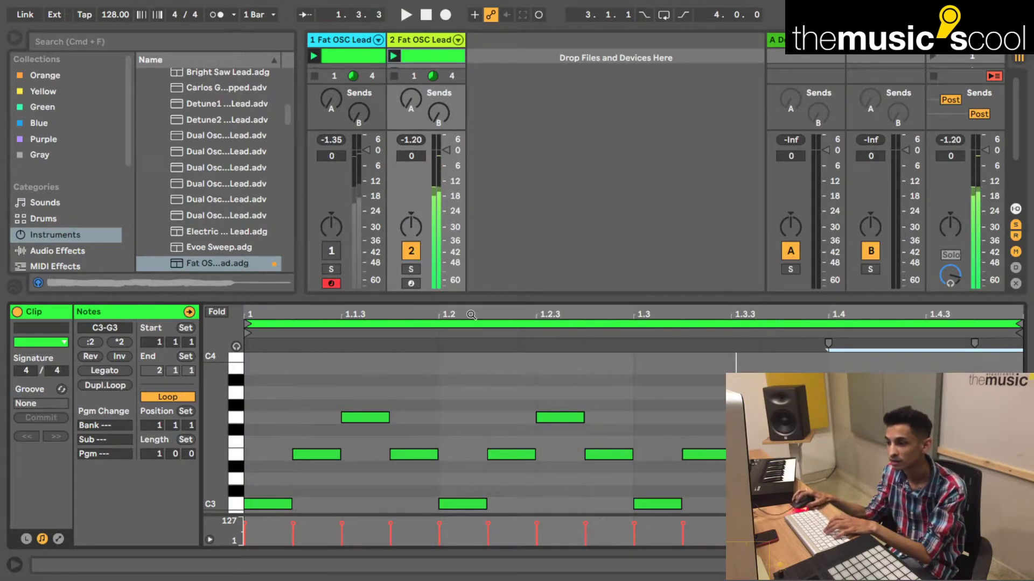
- Replace all notes after the first C3 with sixteenth notes E3 at 1.2, A3 at 1.3 and E3 at 1.4, and play the clip
left_click_drag(322, 382, 754, 512)
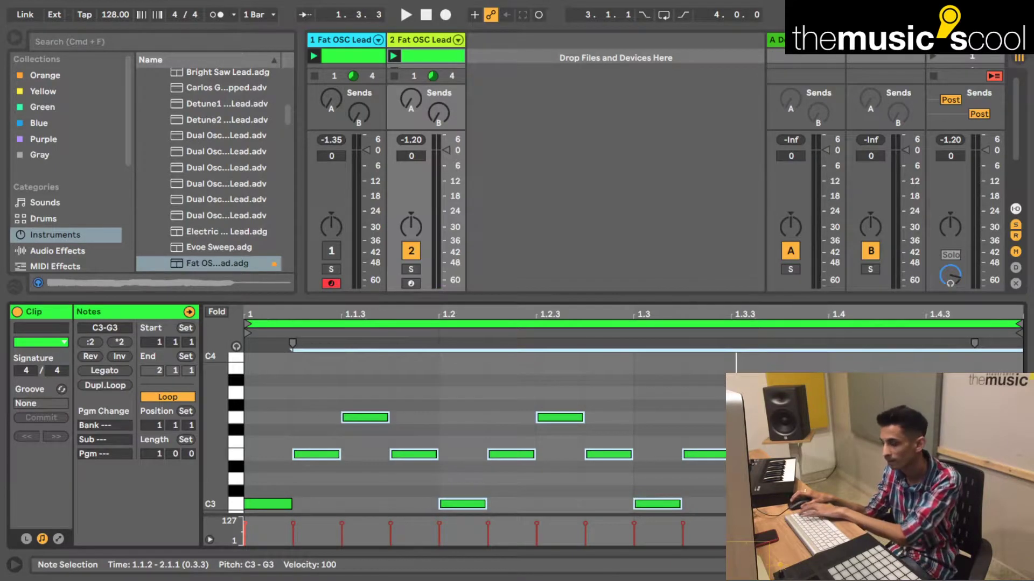
key("Delete")
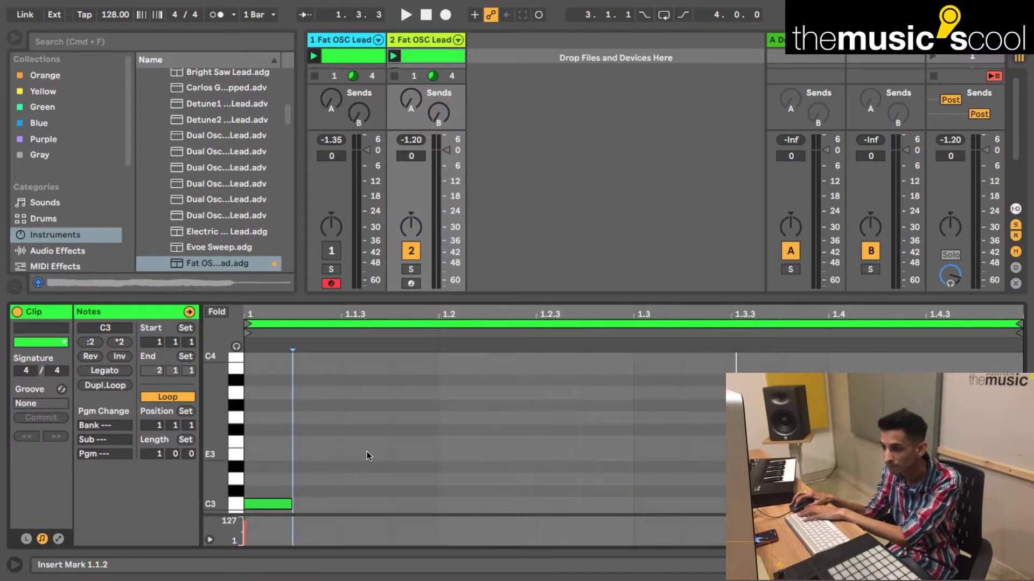
double_click(466, 454)
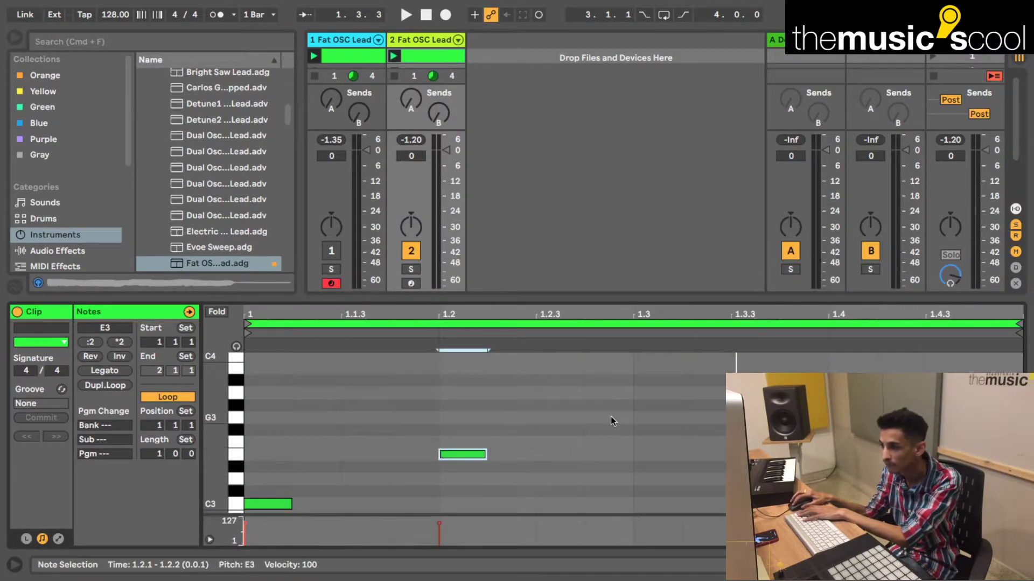
double_click(642, 392)
double_click(840, 454)
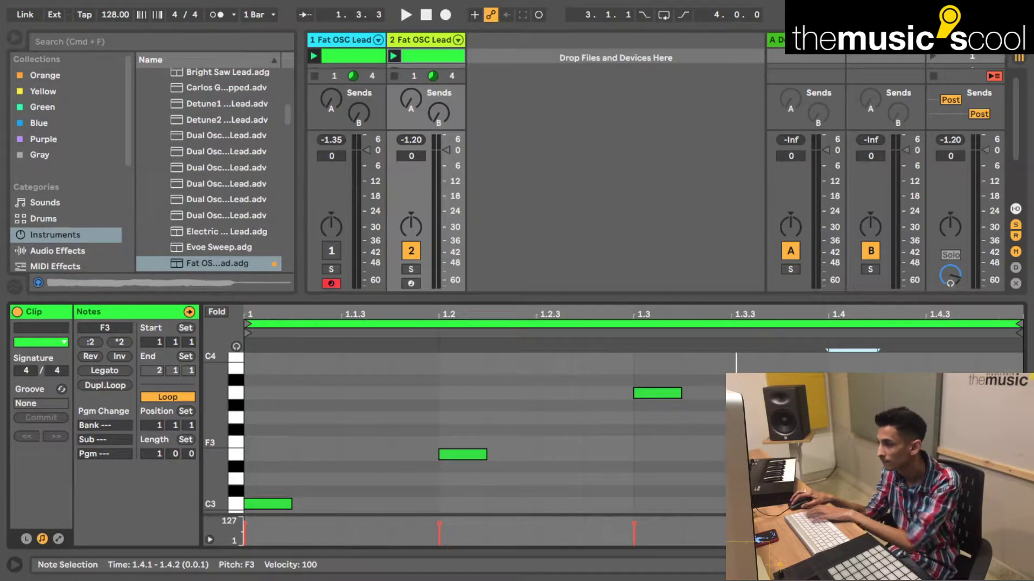
key("Down")
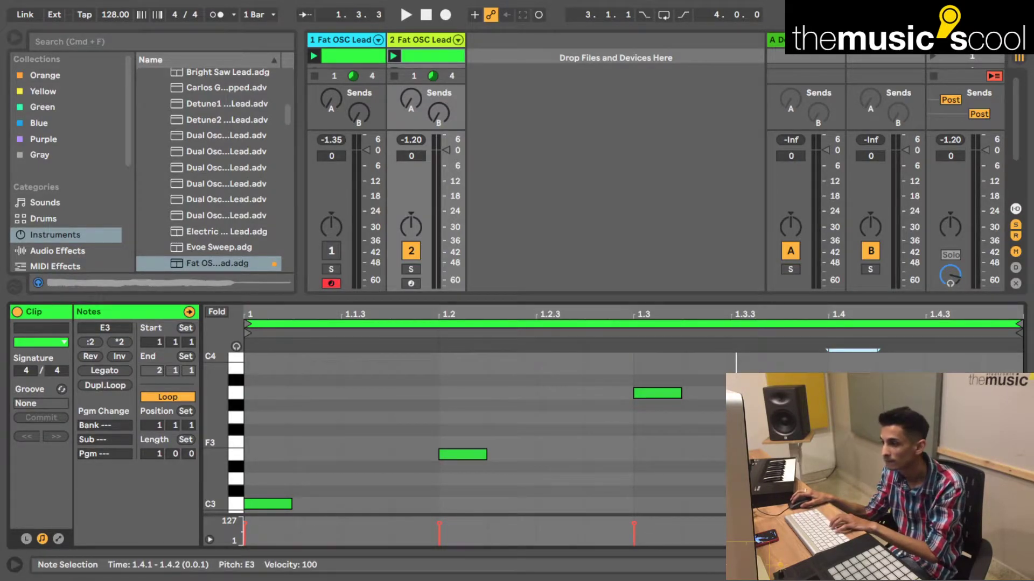
key("space")
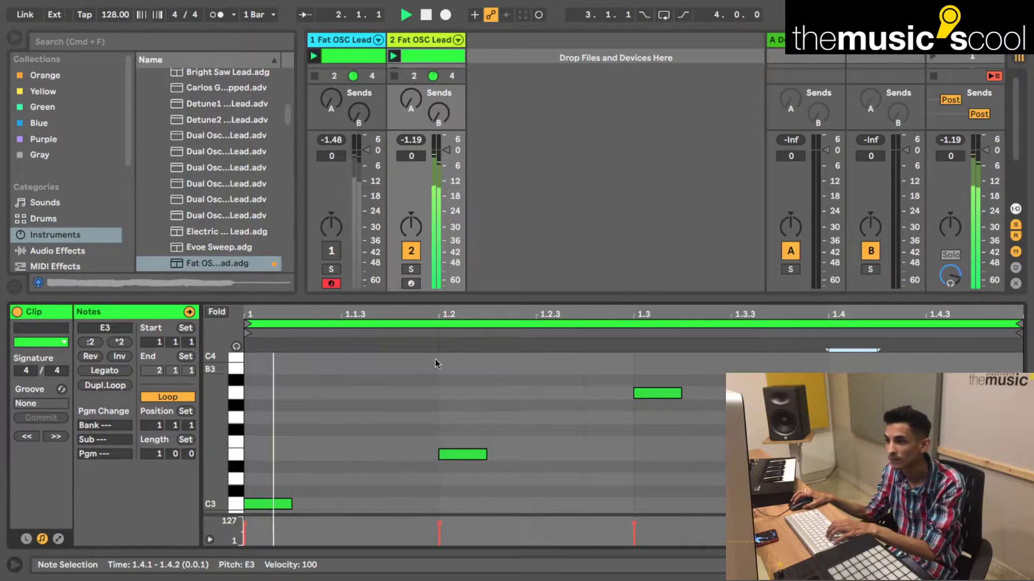
key("space")
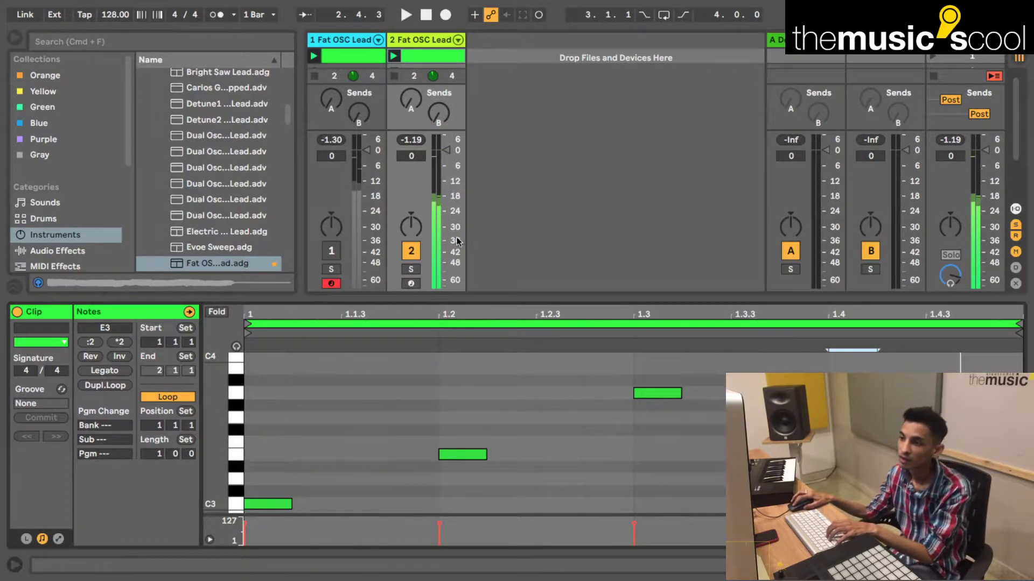
- Play track 1's chord clip and set its Arpeggiator rate to 1/4
left_click(329, 54)
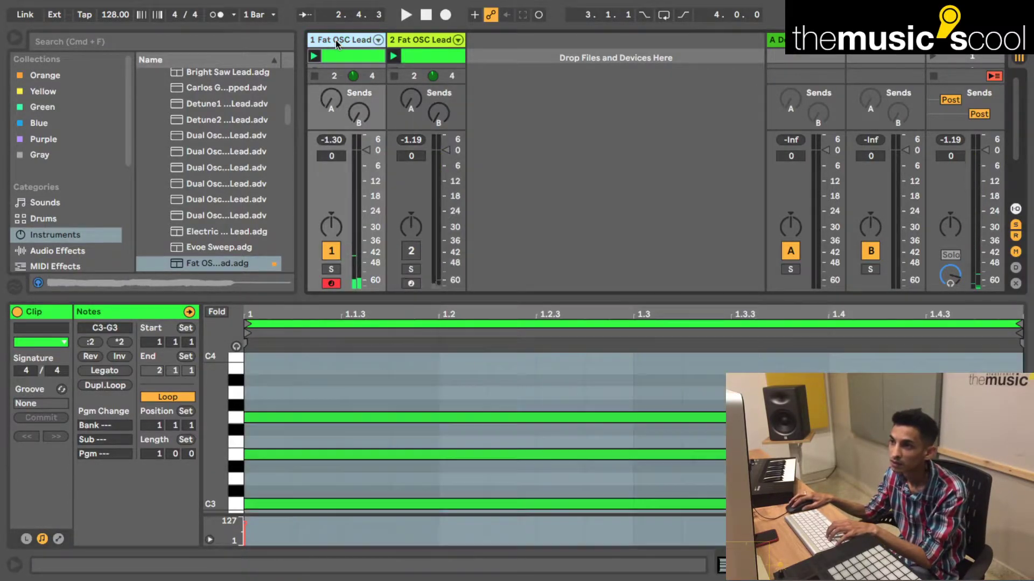
left_click(334, 40)
key("space")
mouse_move(86, 474)
left_mouse_down()
mouse_move(86, 490)
mouse_move(80, 480)
left_mouse_up()
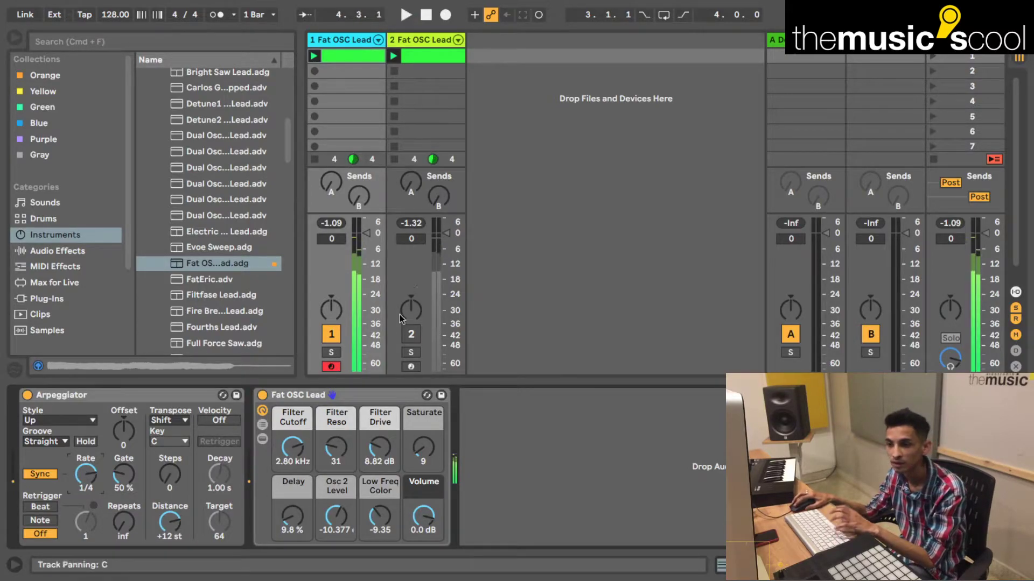
- Delete track 2 with the manually programmed notes
left_click(413, 43)
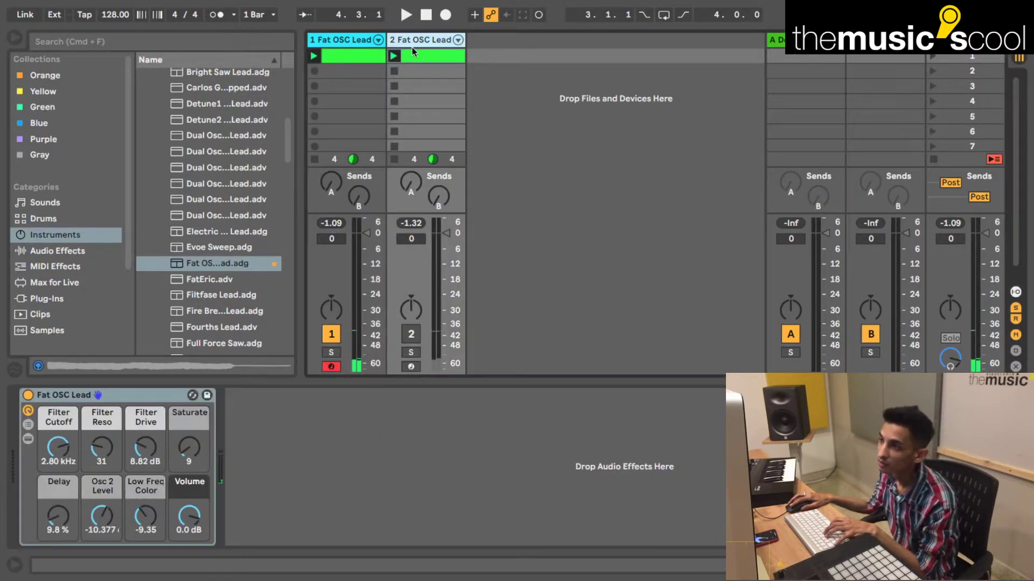
key("Delete")
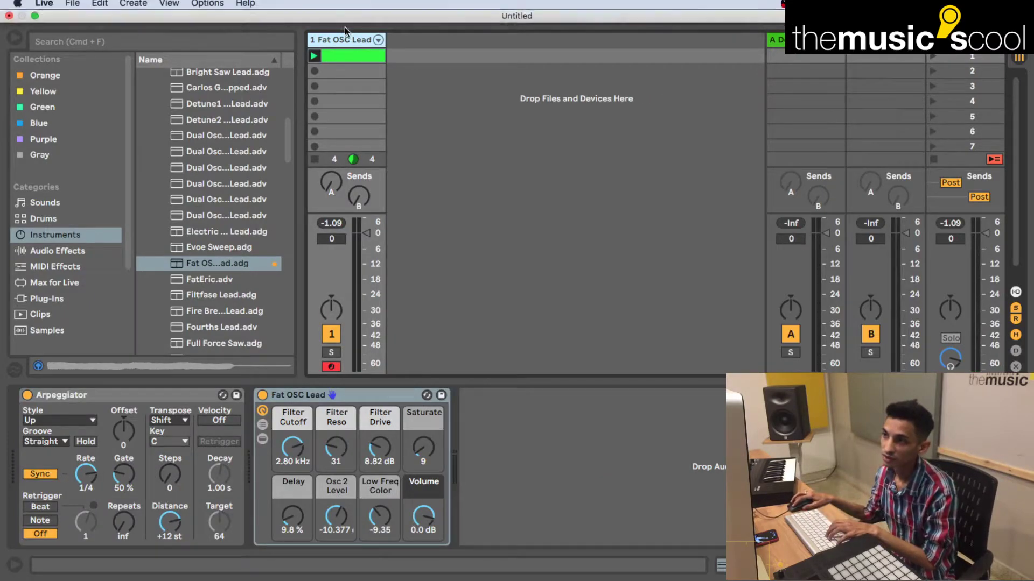
- Set the Arpeggiator style to Down and the rate to 1/8 while auditioning track 1's clip
left_click(72, 421)
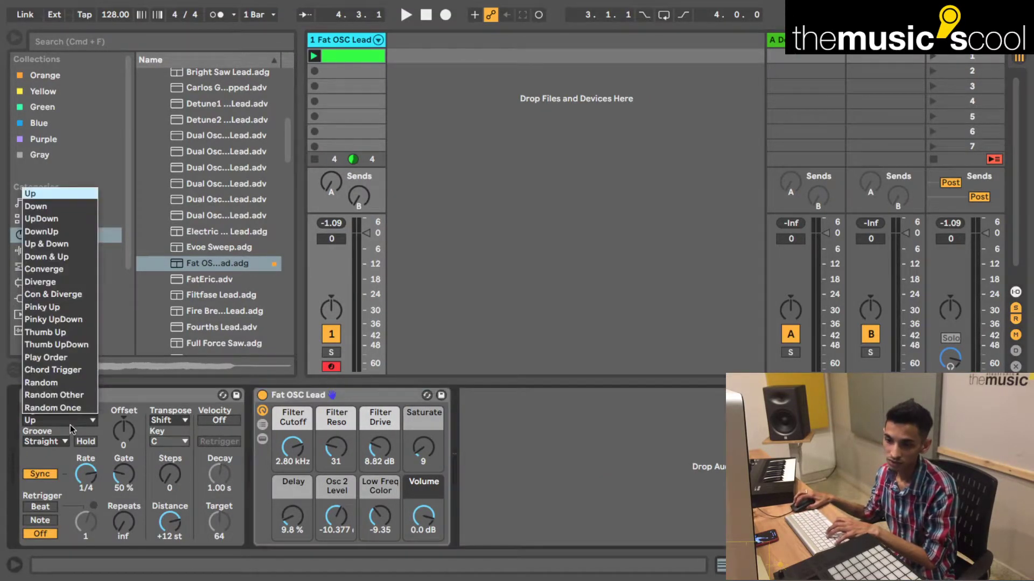
left_click(60, 208)
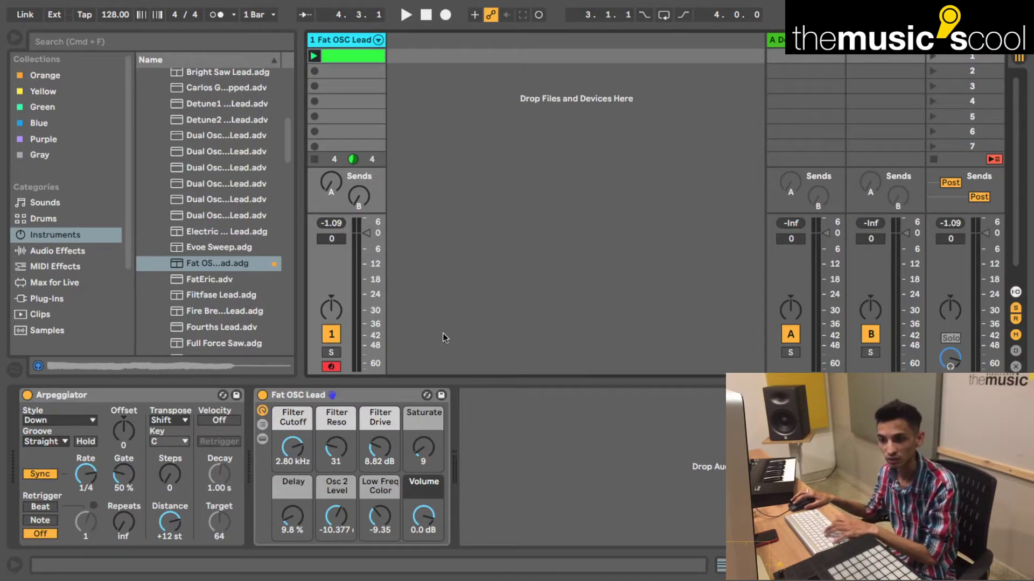
key("space")
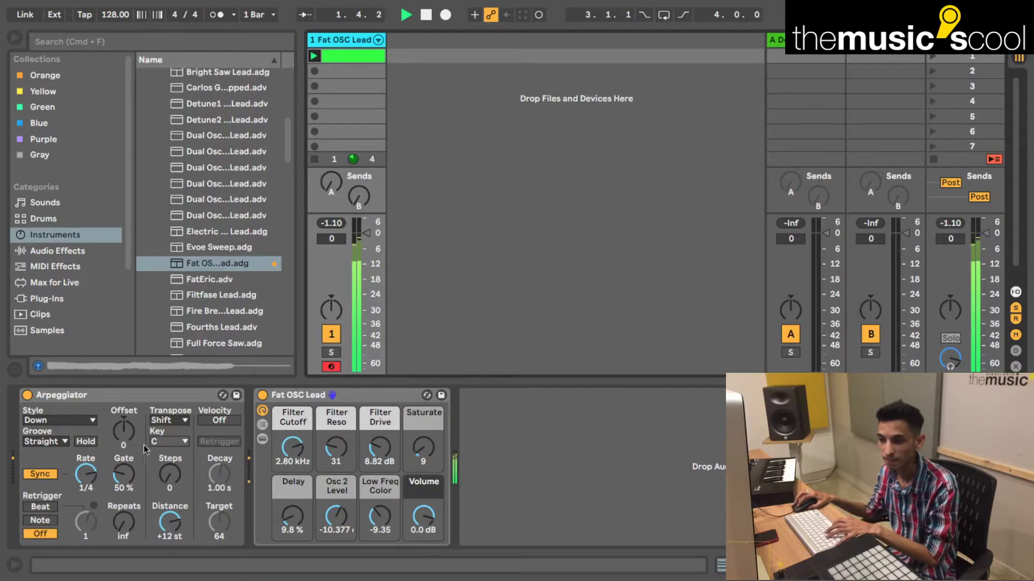
left_click_drag(85, 474, 86, 480)
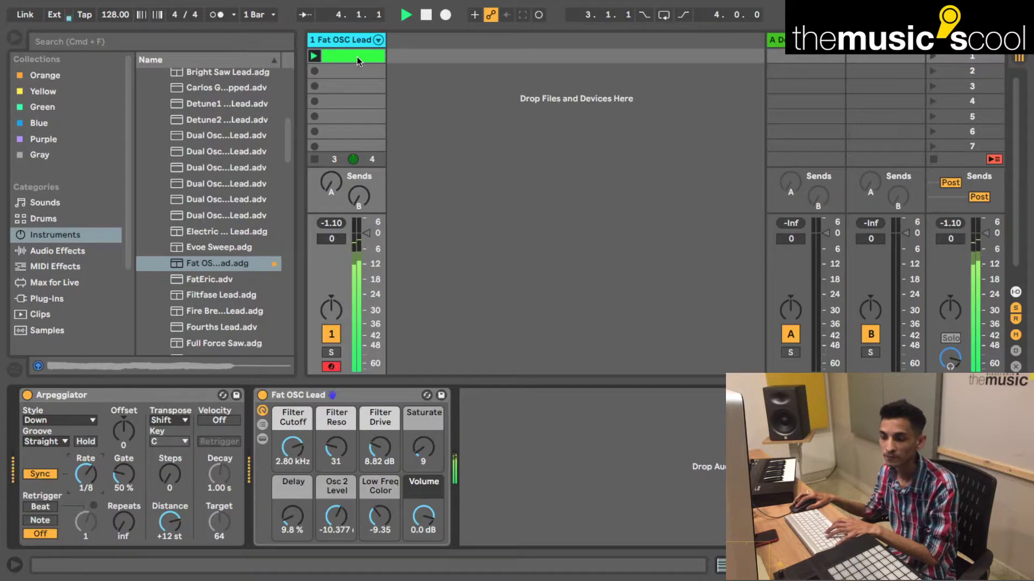
key("space")
- Set the Arpeggiator style to Up & Down and audition the clip
left_click(69, 419)
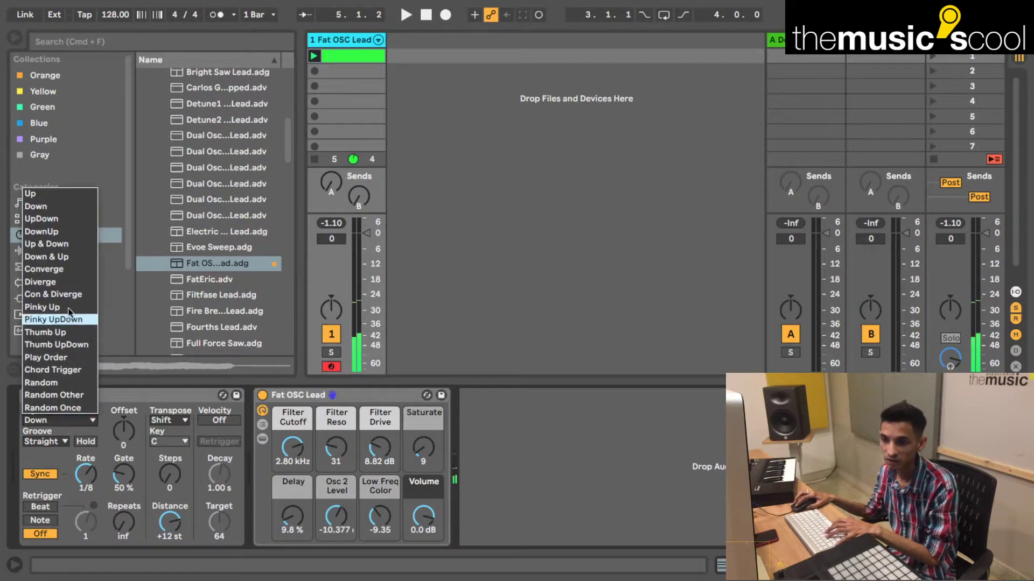
left_click(59, 244)
key("space")
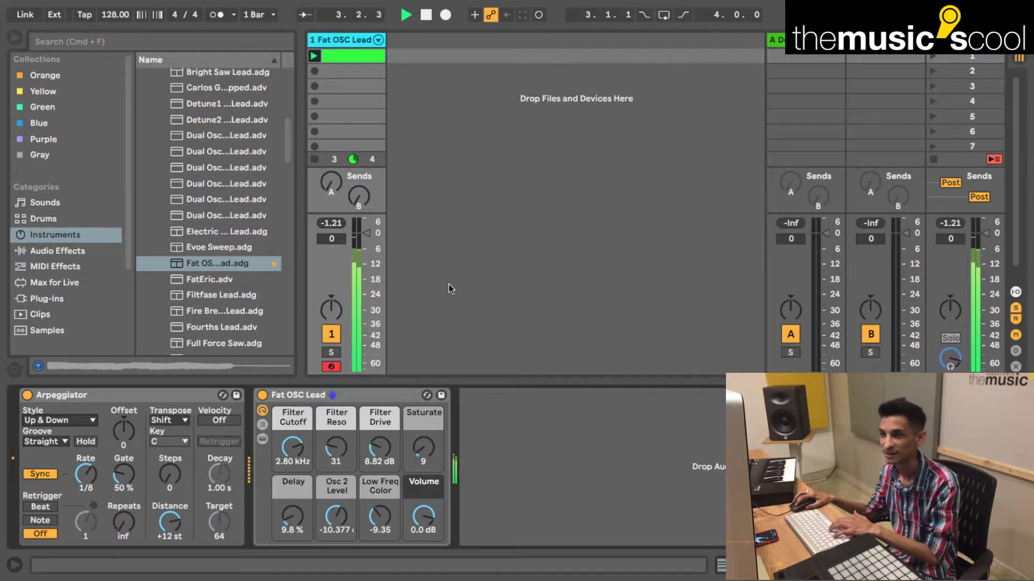
key("space")
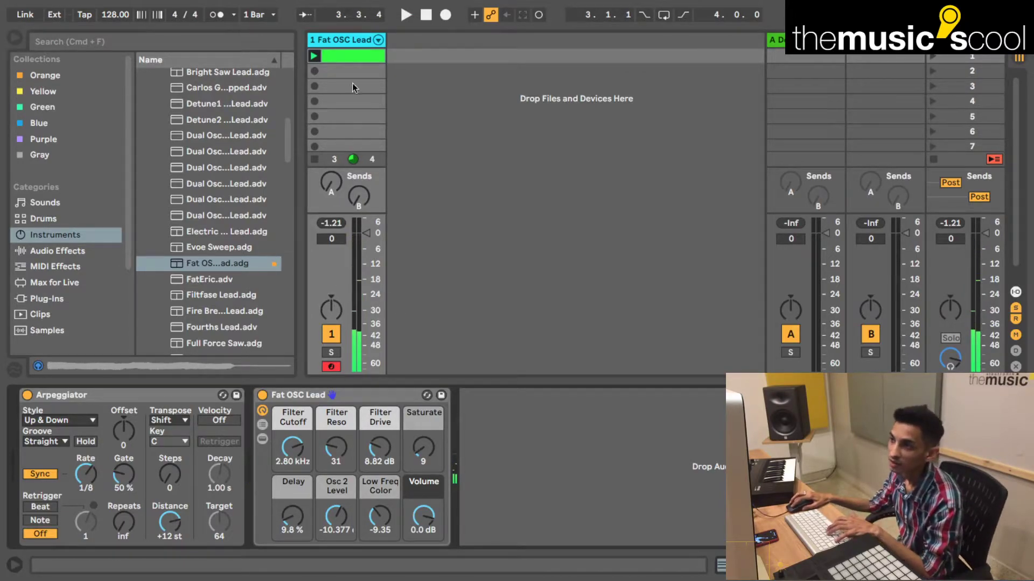
- Preview other lead presets and replace track 1's instrument with Full Force Saw.adg
left_click(264, 276)
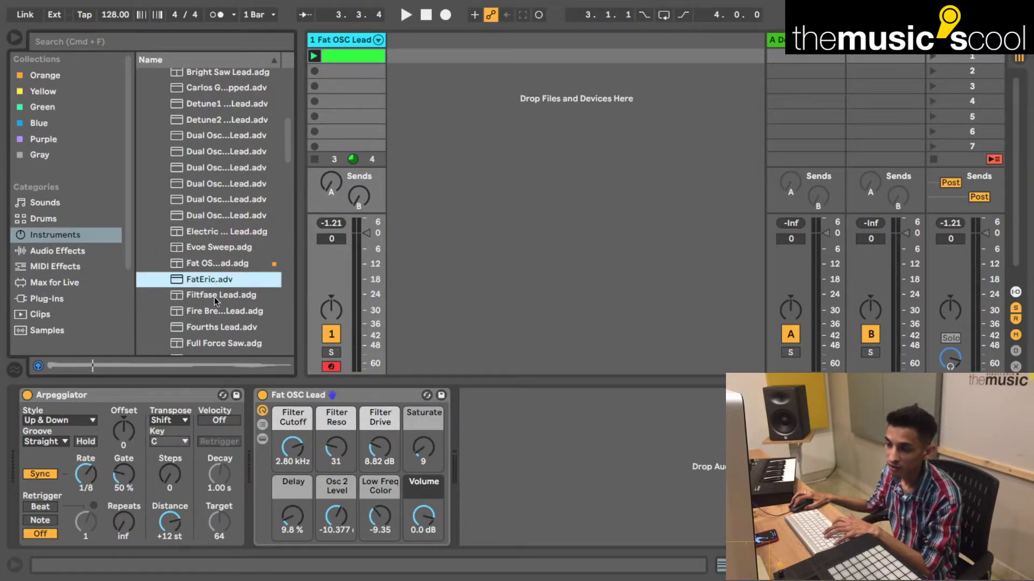
left_click(214, 298)
left_click(212, 311)
scroll(212, 328, "down", 3)
left_click(214, 334)
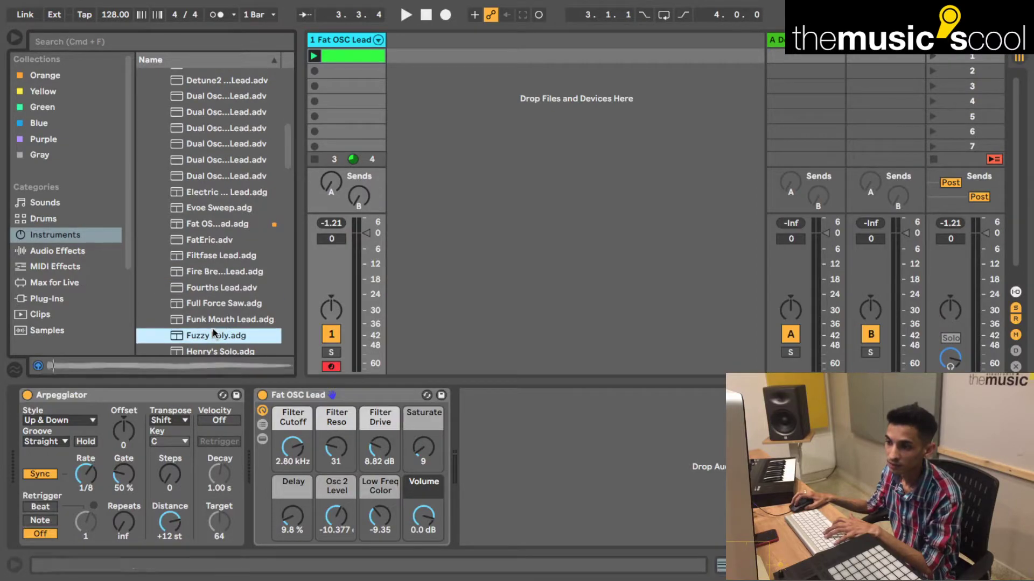
key("Up")
key("Up")
double_click(212, 303)
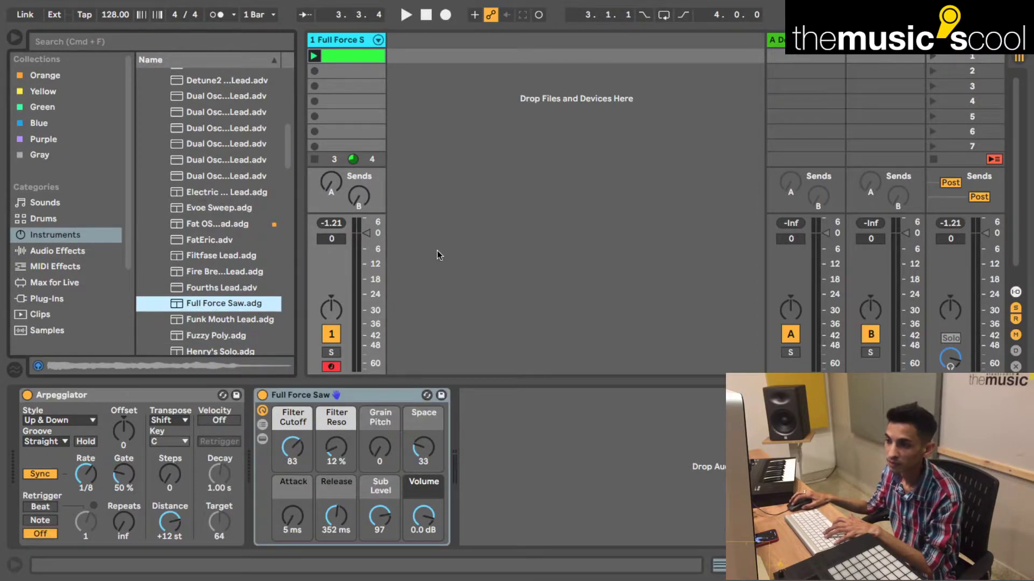
- Play the clip with the new lead sound and set the Arpeggiator gate to 72 %
key("space")
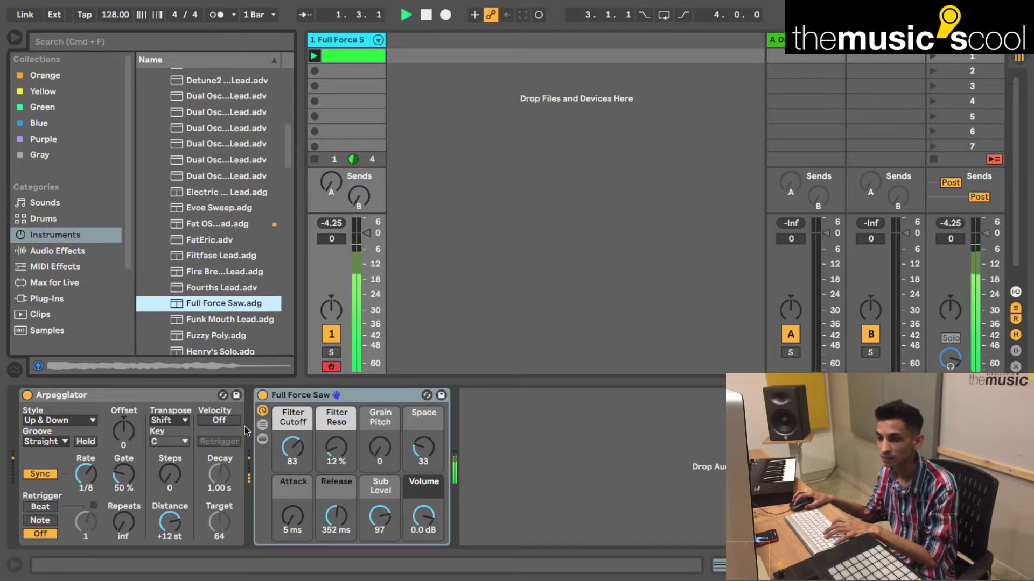
left_click_drag(124, 473, 123, 458)
key("space")
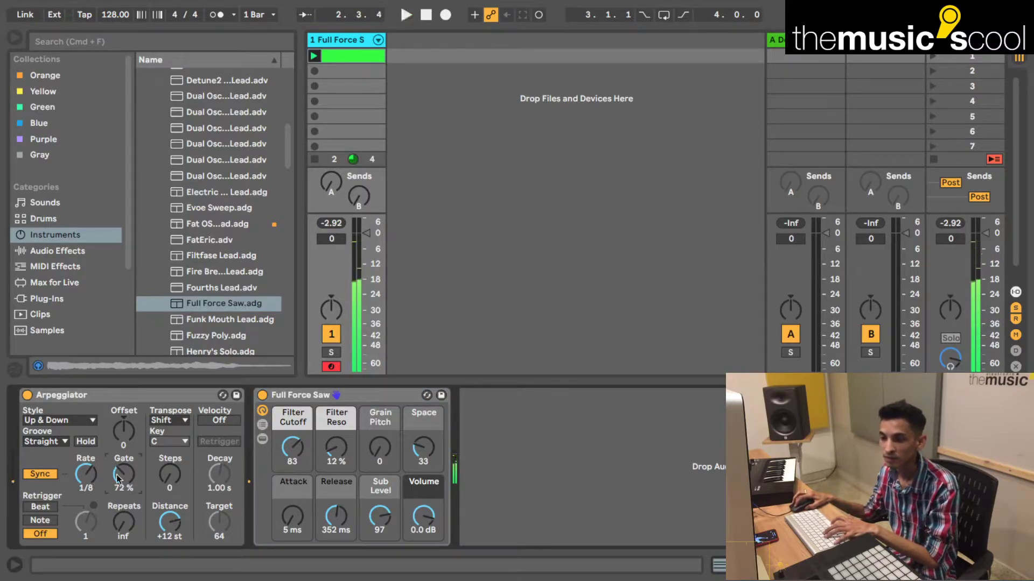
- Set the Arpeggiator groove to Swing 8 and audition the clip
left_click(54, 441)
left_click(47, 465)
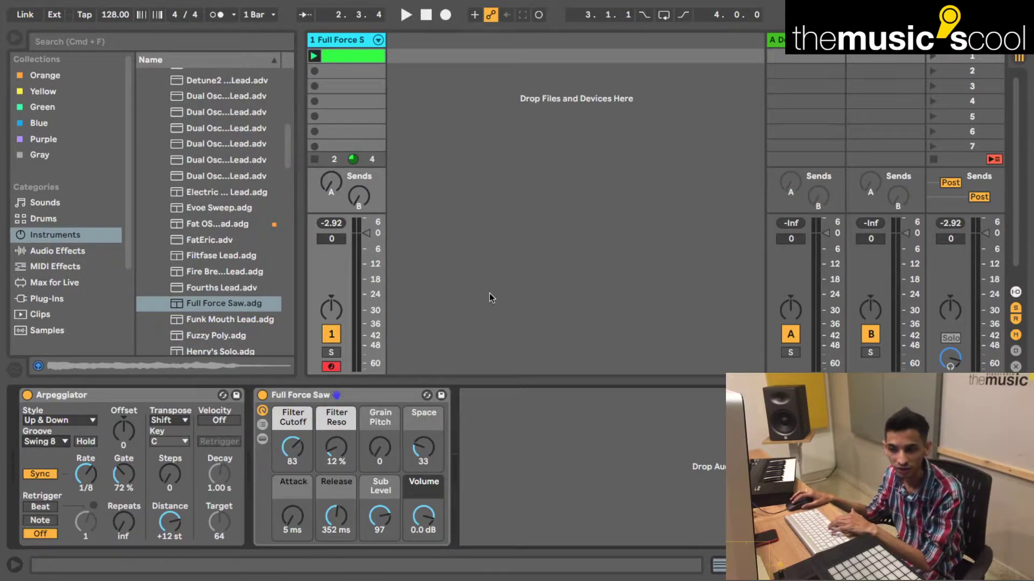
key("space")
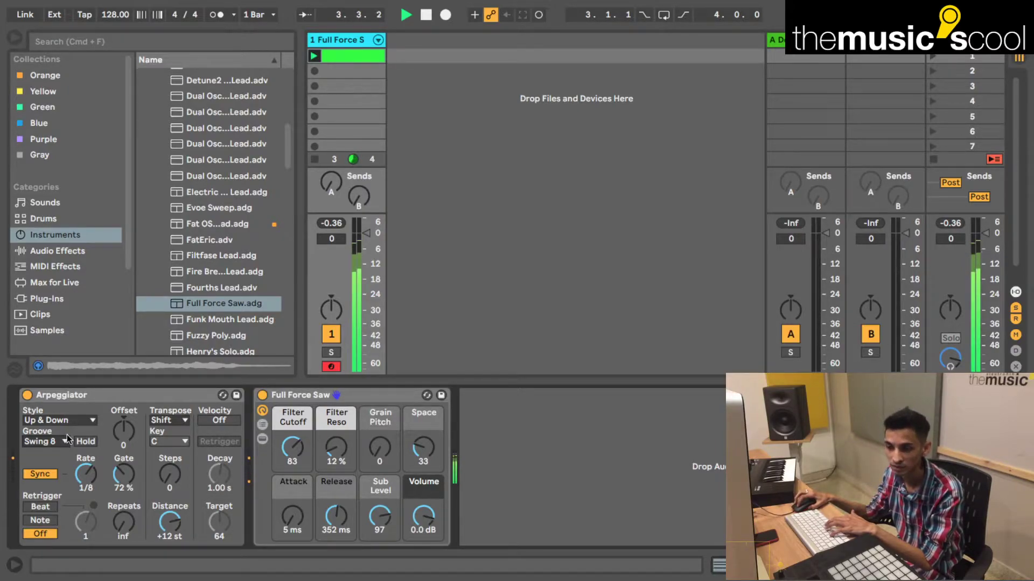
key("space")
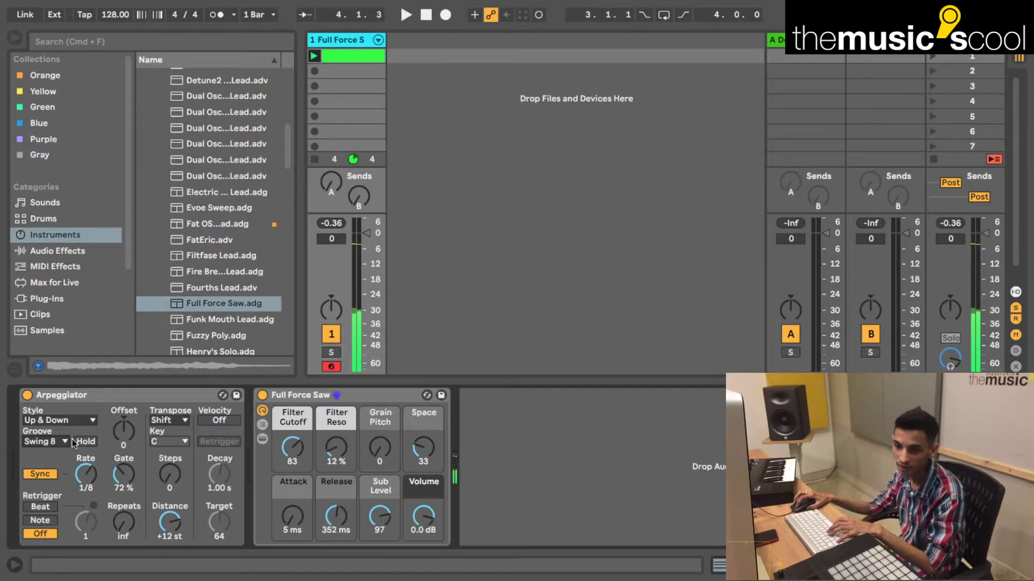
- Set the Arpeggiator groove back to Straight
left_click(67, 442)
left_click(51, 453)
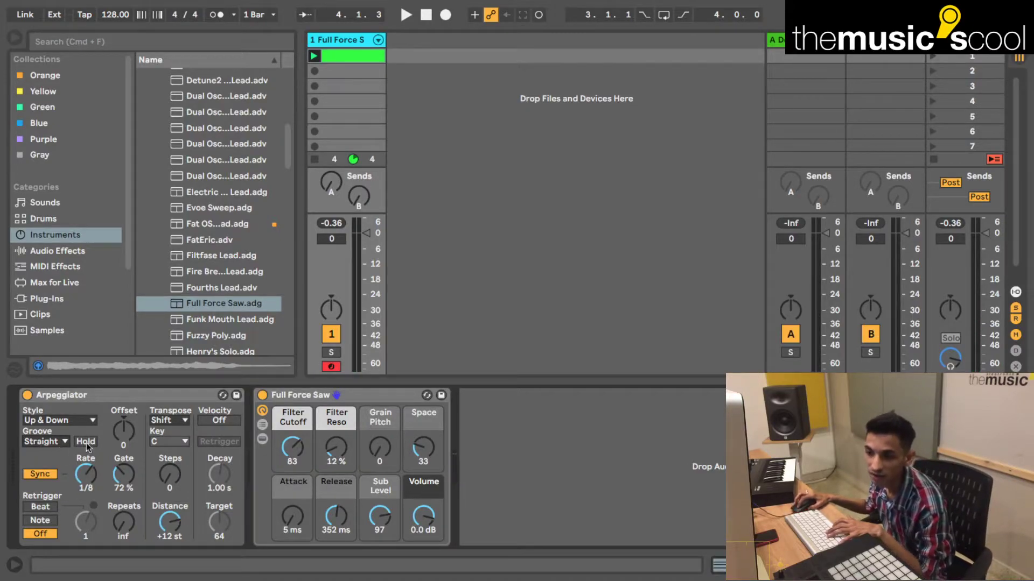
left_click(44, 445)
left_click(46, 443)
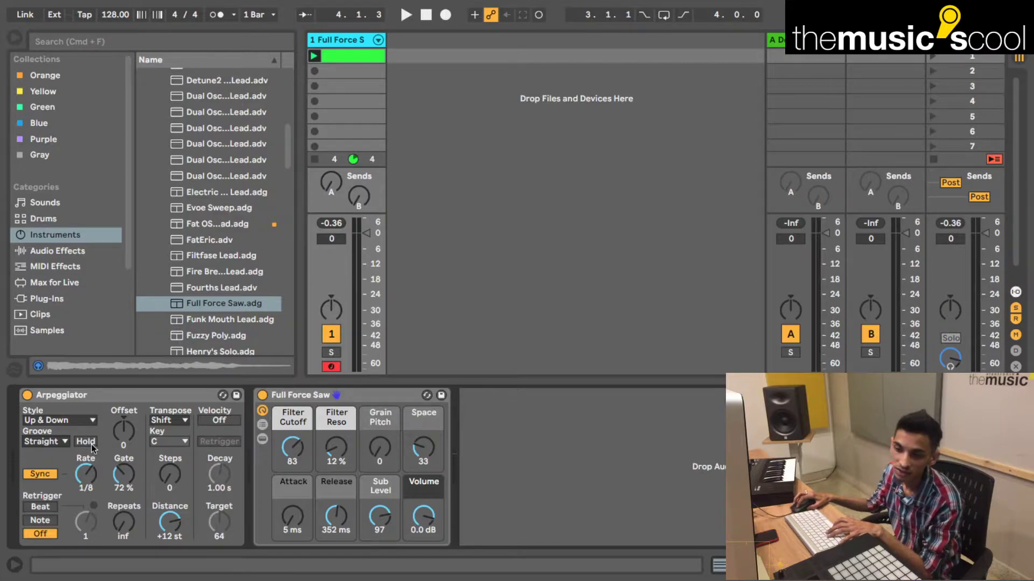
- Try the Arpeggiator's Hold option on the lead sound and switch it off again
left_click(86, 442)
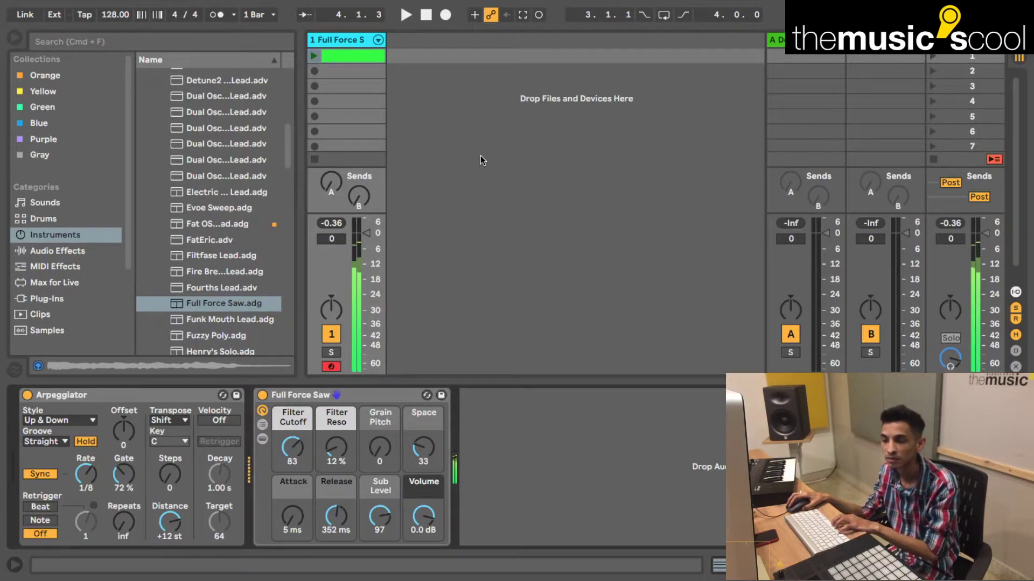
key("space")
left_click(89, 441)
key("space")
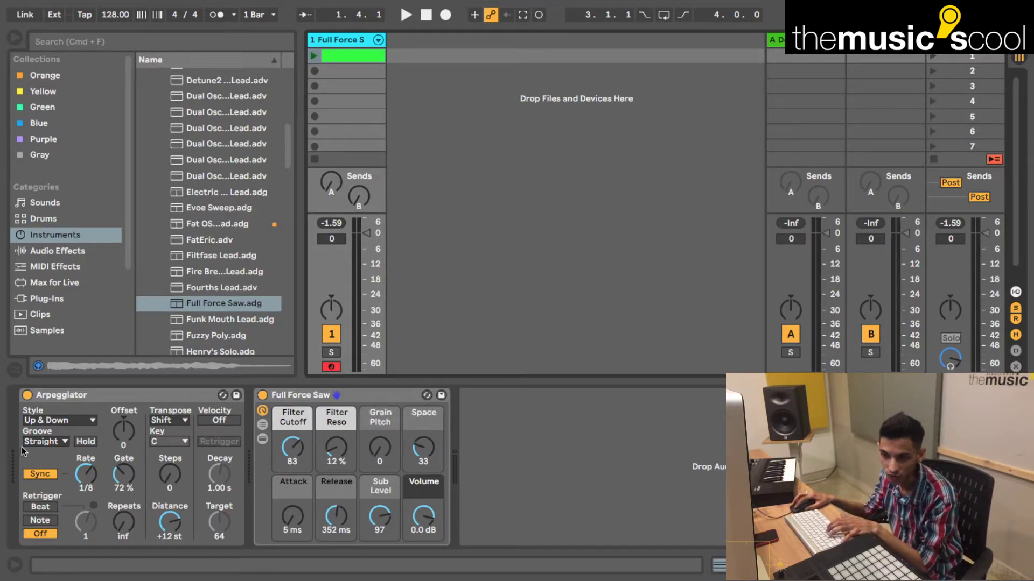
- Set the Arpeggiator offset to 1 and lower track 1's volume to -2.0 dB while the clip plays
left_click_drag(129, 434, 129, 426)
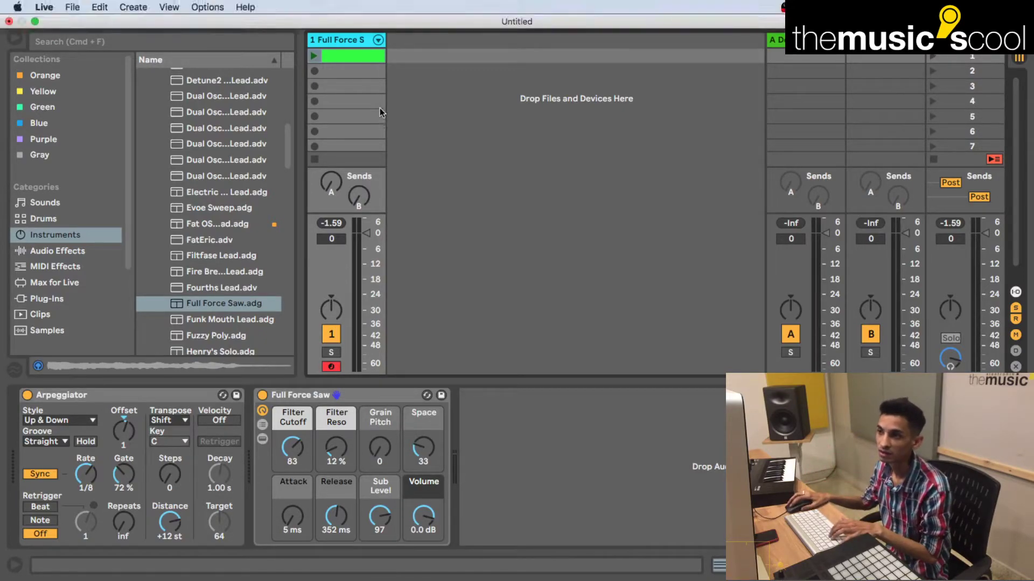
left_click(313, 55)
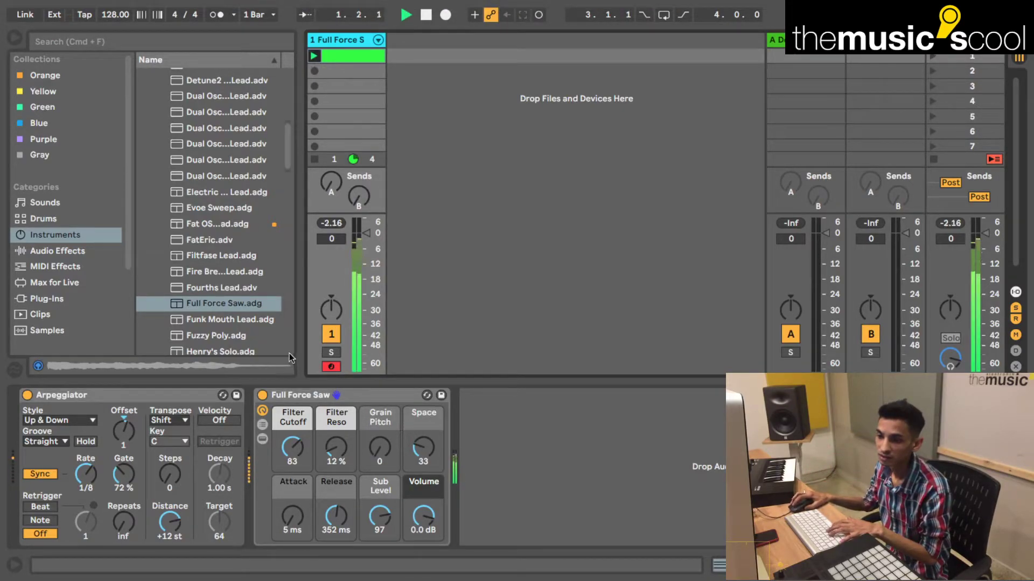
left_click_drag(366, 233, 367, 237)
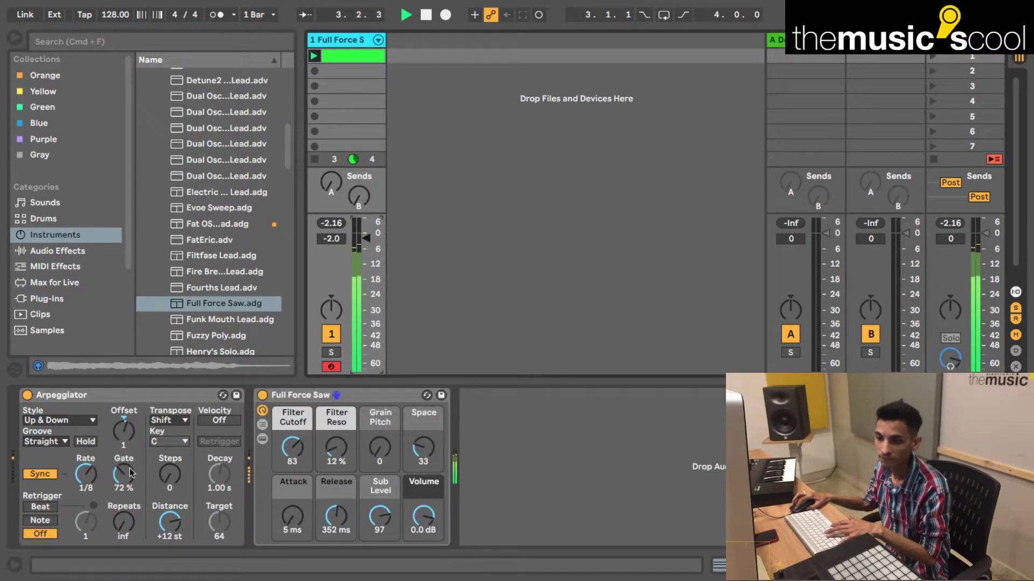
- Return the Arpeggiator offset to 0, set the gate to 59 %, and stop playback
left_click_drag(124, 432, 125, 436)
key("space")
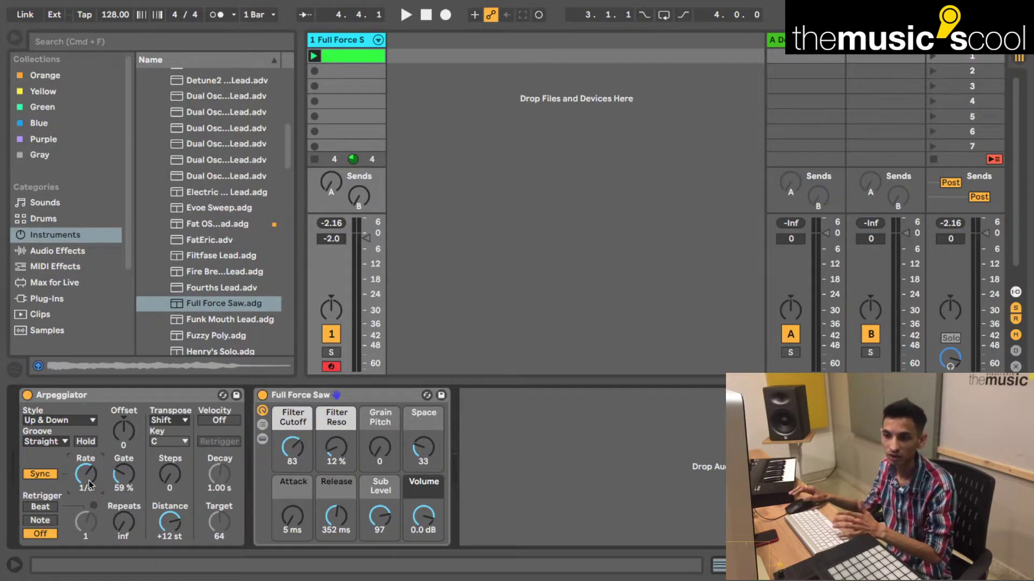
- Try the Arpeggiator rate at 1/6 during playback and return it to 1/8
left_click_drag(86, 474, 85, 468)
key("space")
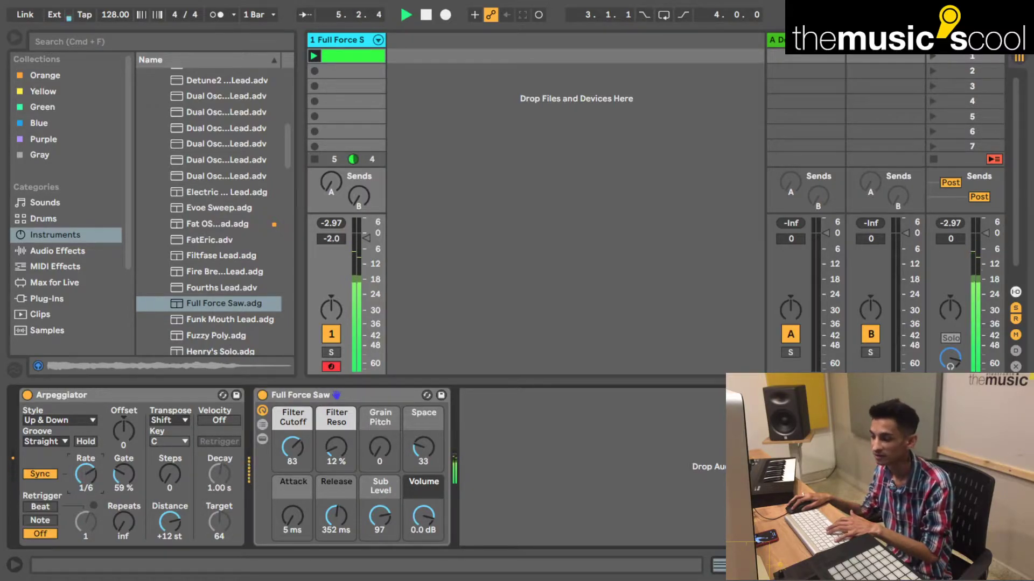
mouse_move(86, 468)
left_mouse_down()
mouse_move(85, 459)
mouse_move(85, 468)
left_mouse_up()
key("space")
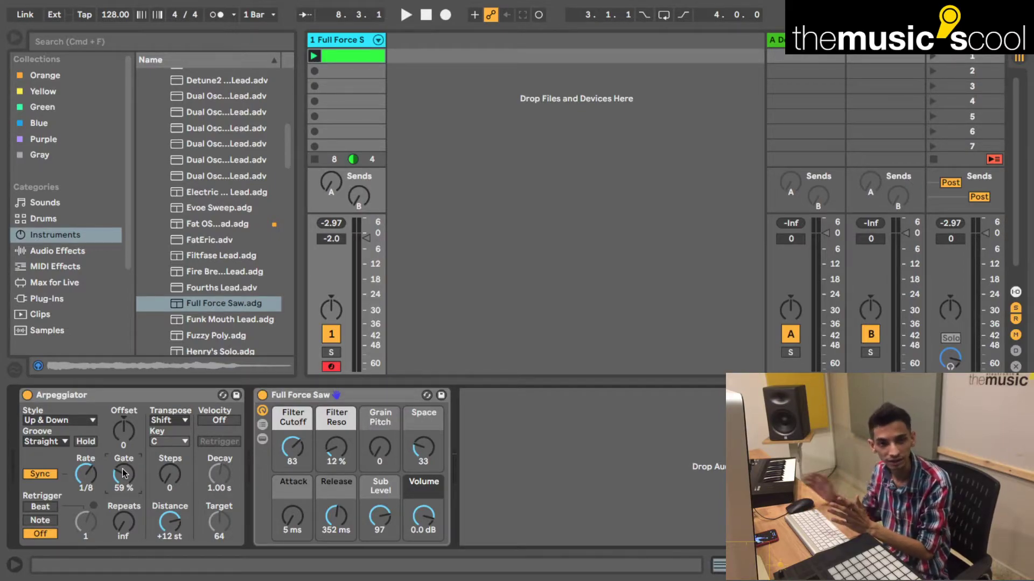
- With playback stopped, sweep the Arpeggiator gate to 1 %, up to 123 % and back to 105 %
left_click_drag(123, 474, 124, 487)
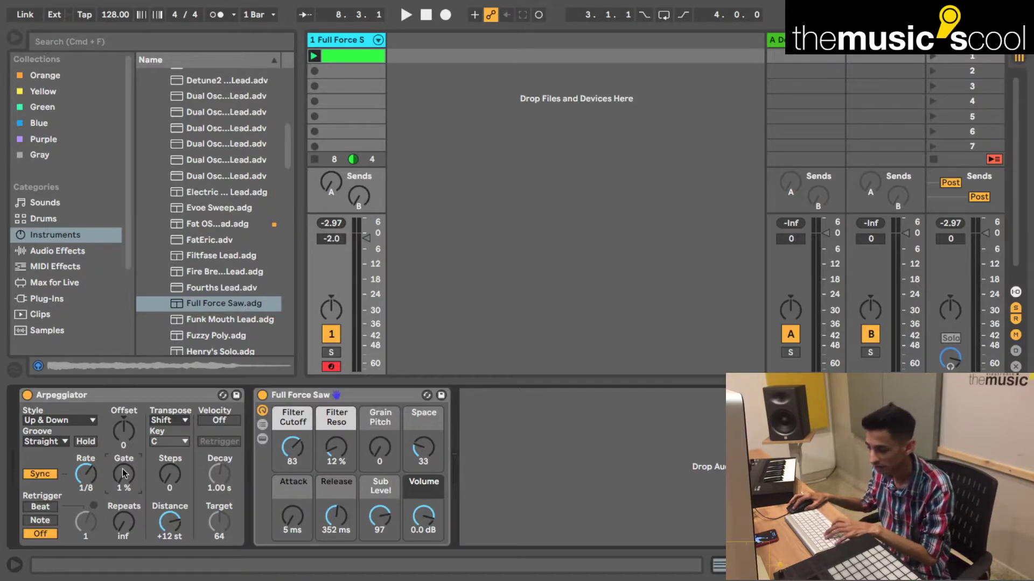
left_click_drag(123, 474, 123, 436)
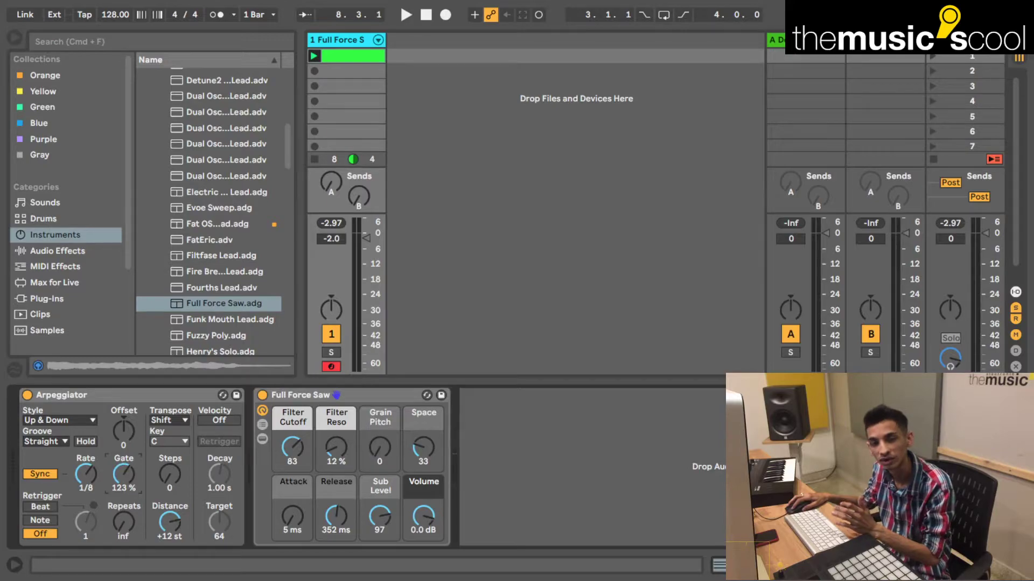
left_click_drag(123, 473, 124, 476)
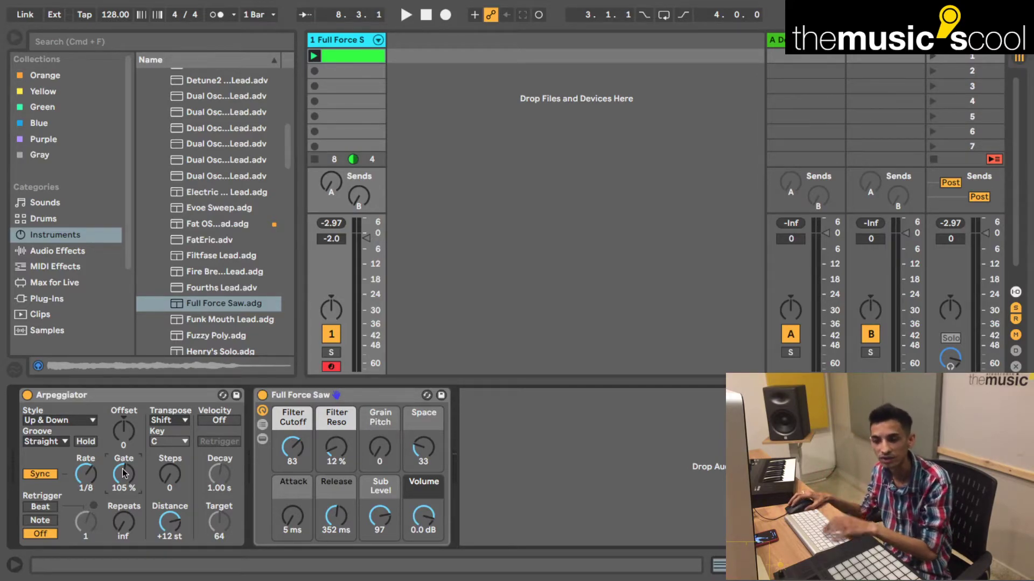
- Play the clip while setting the Arpeggiator gate to 1 %, 10 % and finally 93 %
key("space")
left_click_drag(122, 477, 122, 517)
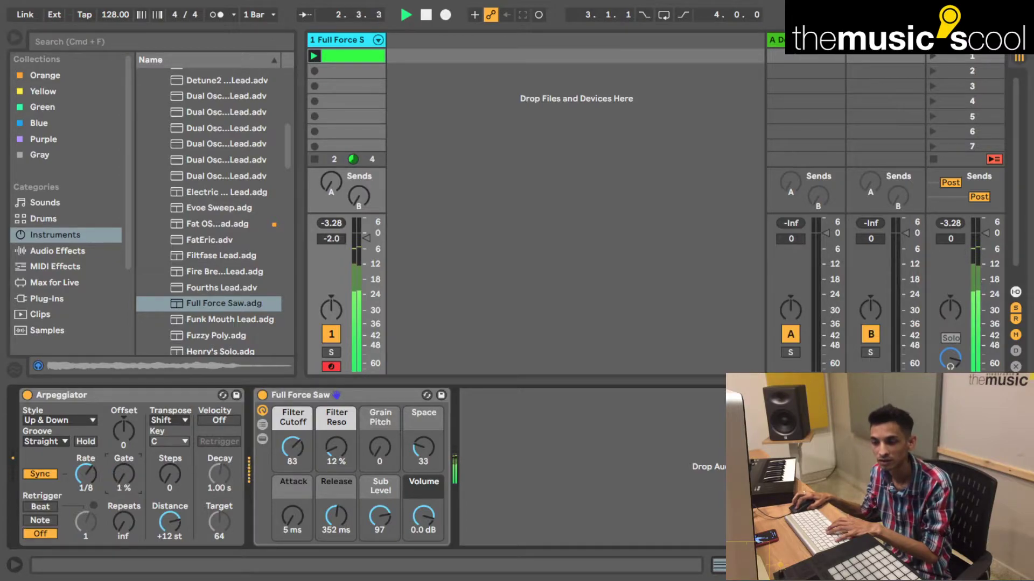
left_click_drag(123, 474, 123, 509)
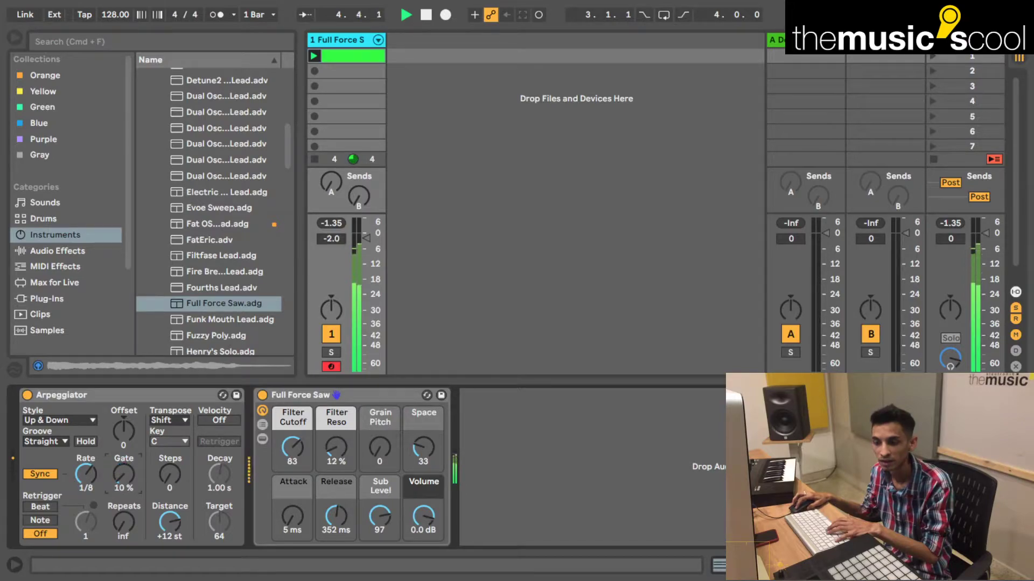
left_click_drag(123, 474, 124, 450)
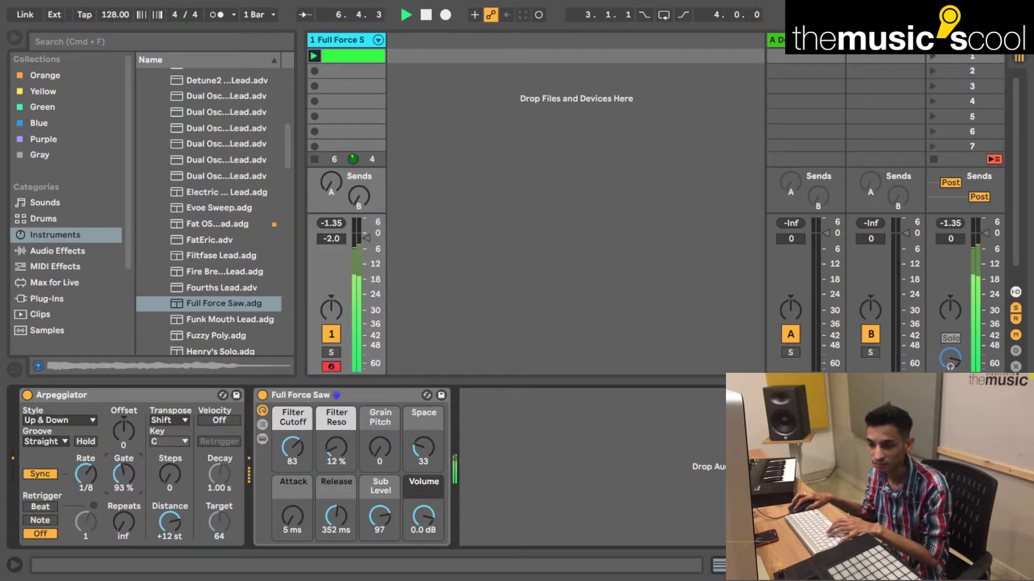
- Set the Arpeggiator gate to 70 % and repeats to 4, and start playback
left_click_drag(124, 474, 124, 475)
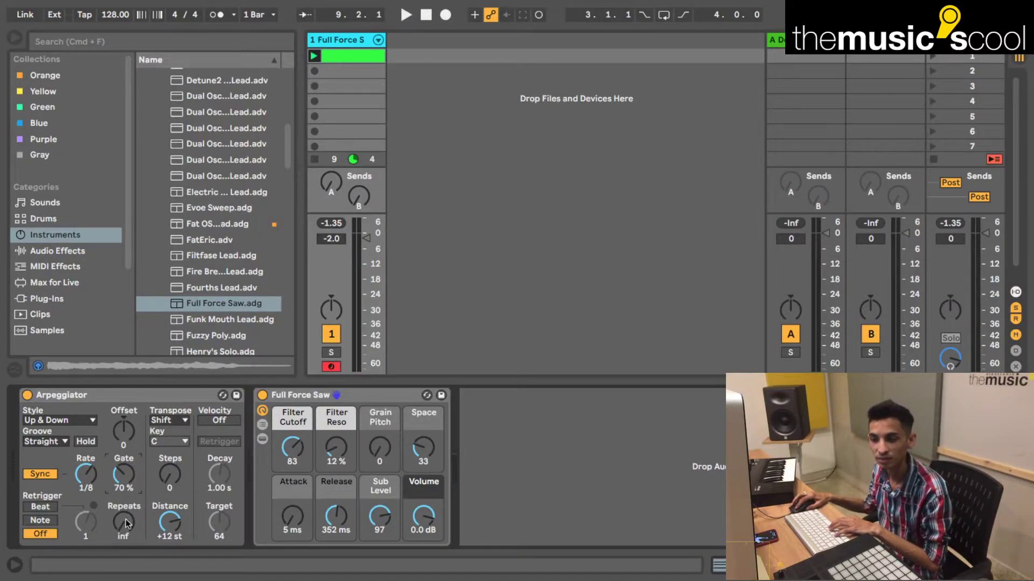
left_click_drag(123, 520, 123, 527)
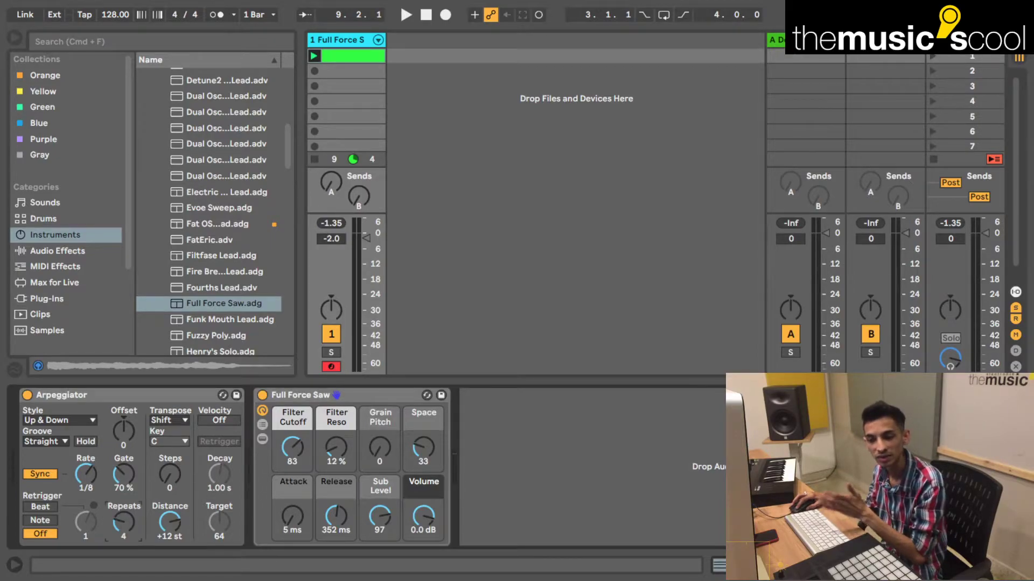
left_click_drag(123, 520, 123, 517)
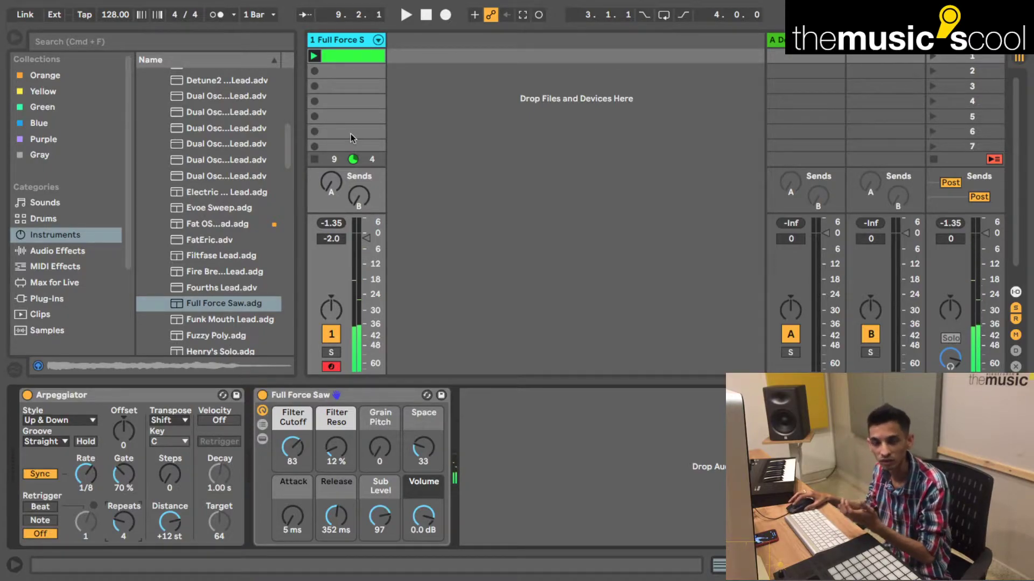
key("space")
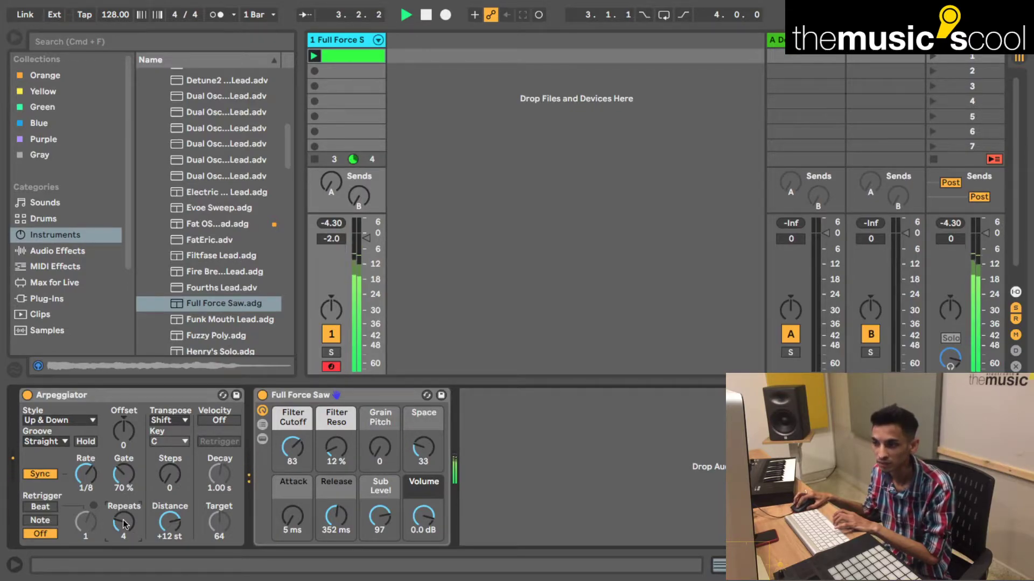
- Audition the Arpeggiator with repeats at 1, stop playback and return repeats to inf
left_click_drag(124, 525, 124, 535)
key("space")
mouse_move(124, 522)
left_mouse_down()
mouse_move(124, 511)
mouse_move(124, 525)
left_mouse_up()
key("space")
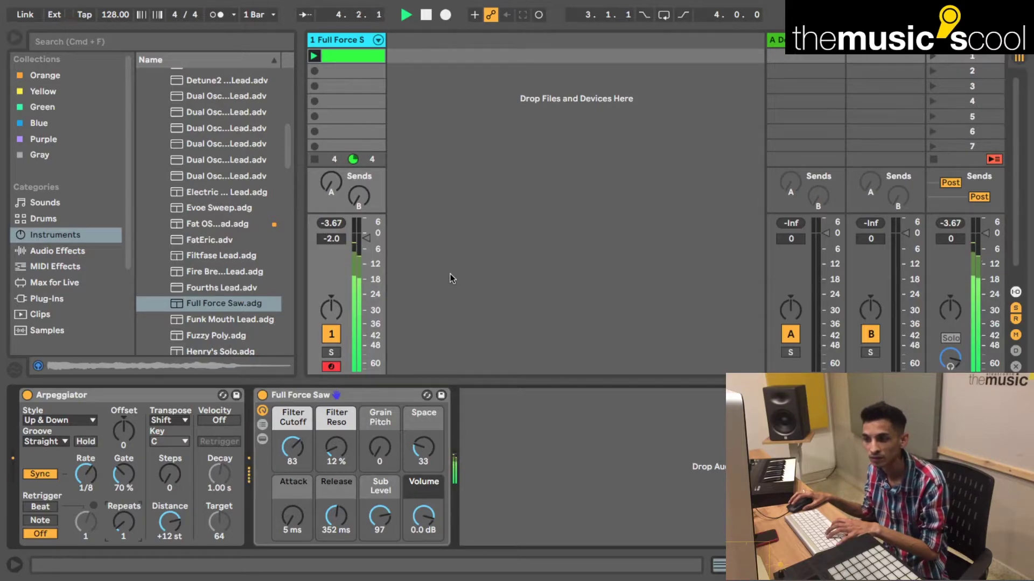
key("space")
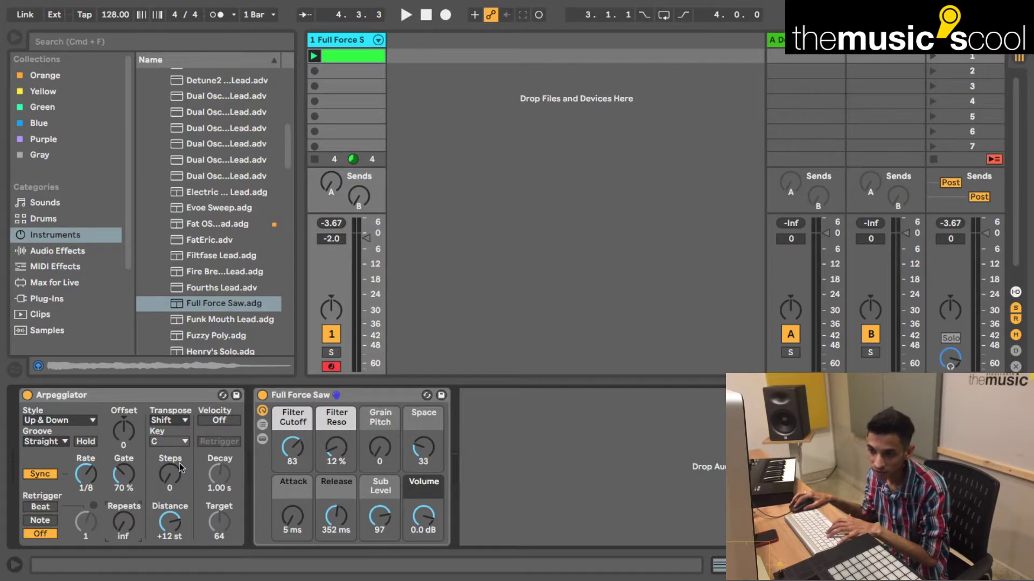
- Set the Arpeggiator transpose mode to Major with C as the key
left_click(167, 419)
left_click(167, 418)
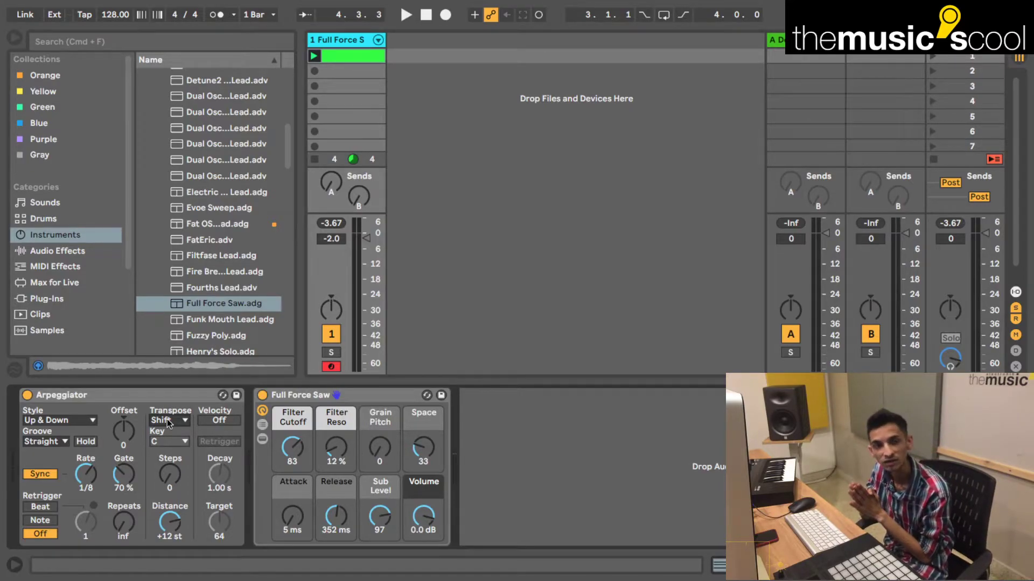
left_click(167, 419)
left_click(176, 445)
left_click(176, 443)
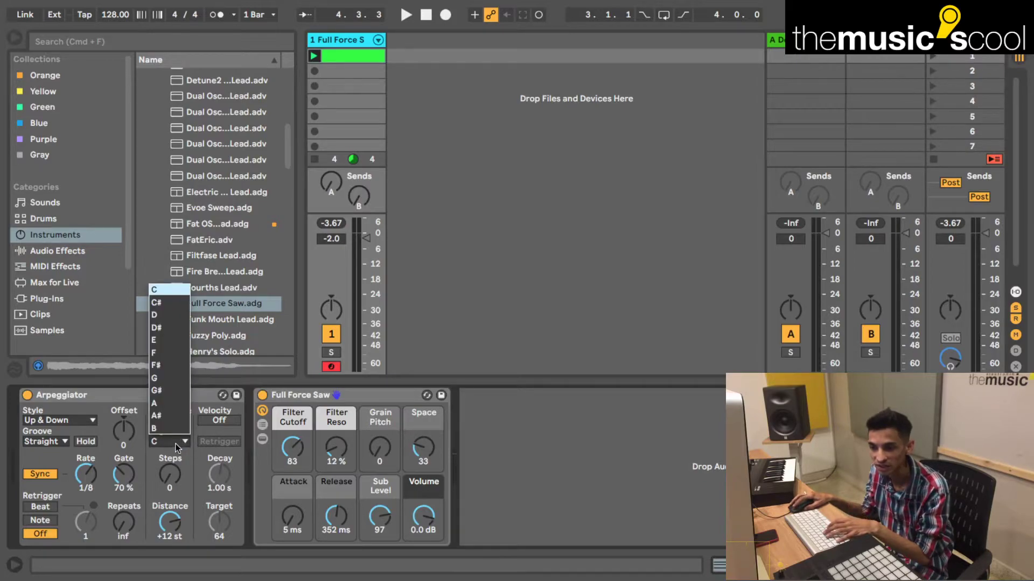
left_click(160, 295)
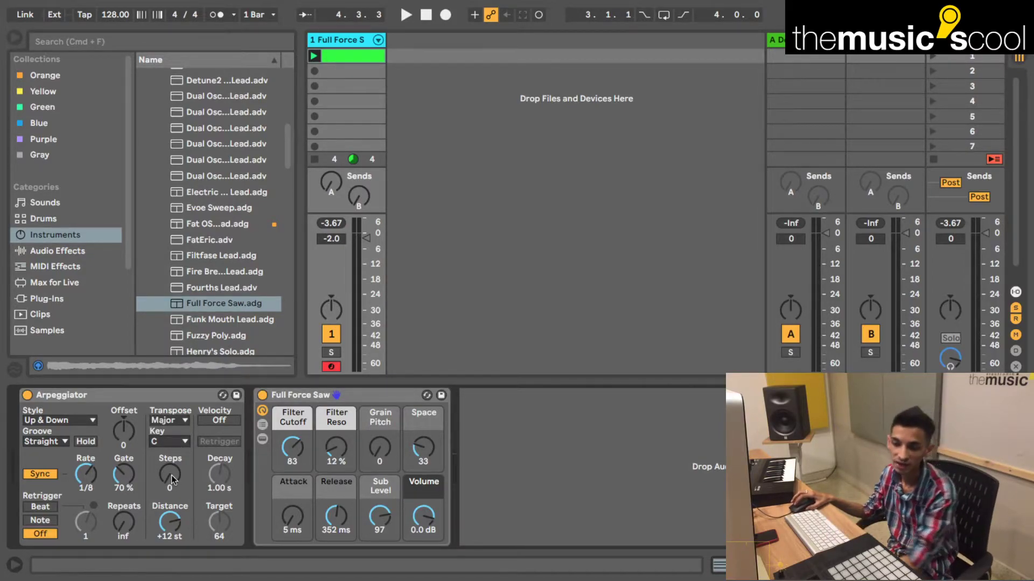
- Set the transpose steps to 2, play the clip, and lower the distance to +7 st and the steps to 1
left_click_drag(171, 476, 172, 467)
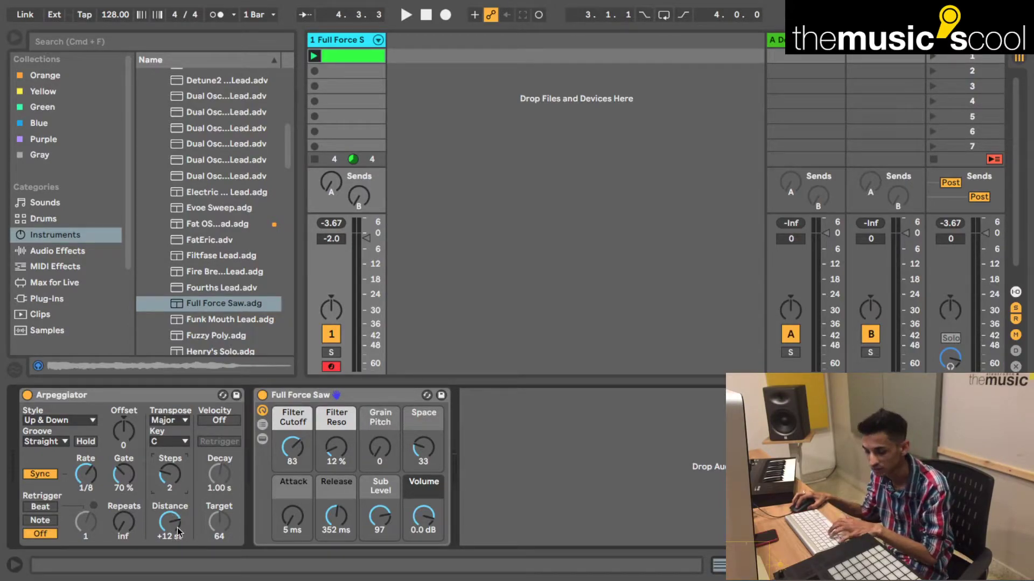
key("space")
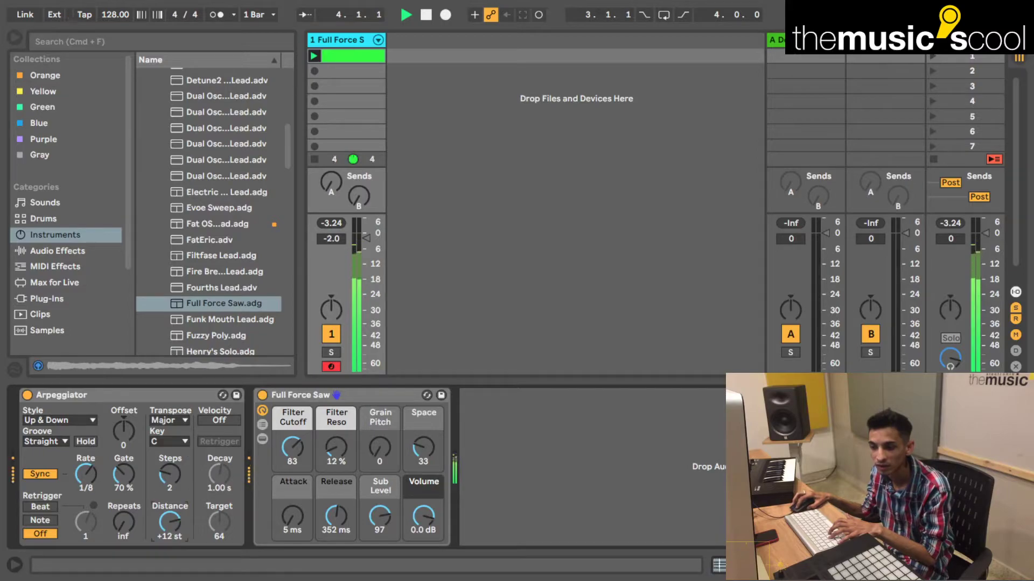
left_click_drag(169, 525, 169, 538)
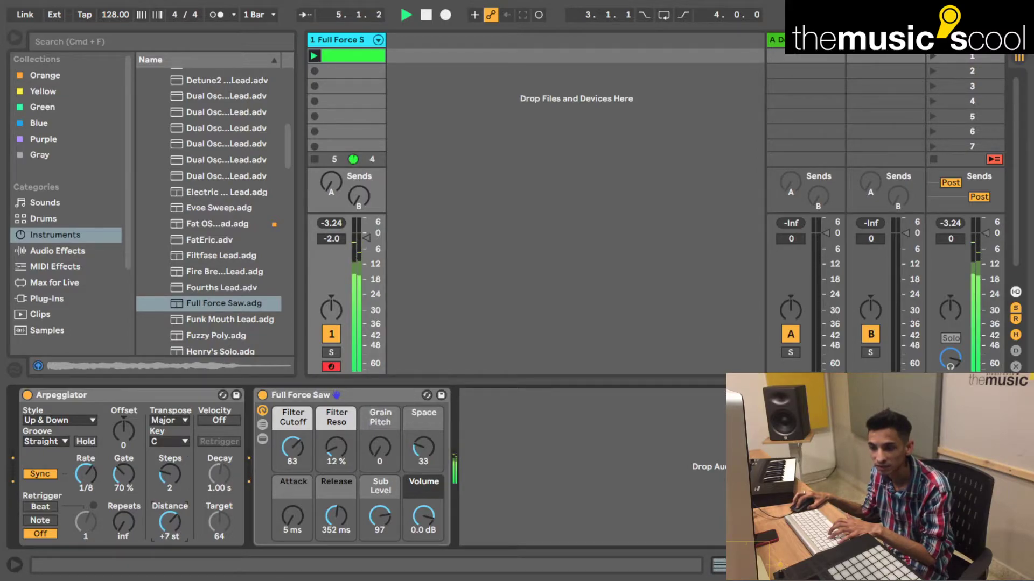
left_click_drag(170, 474, 169, 482)
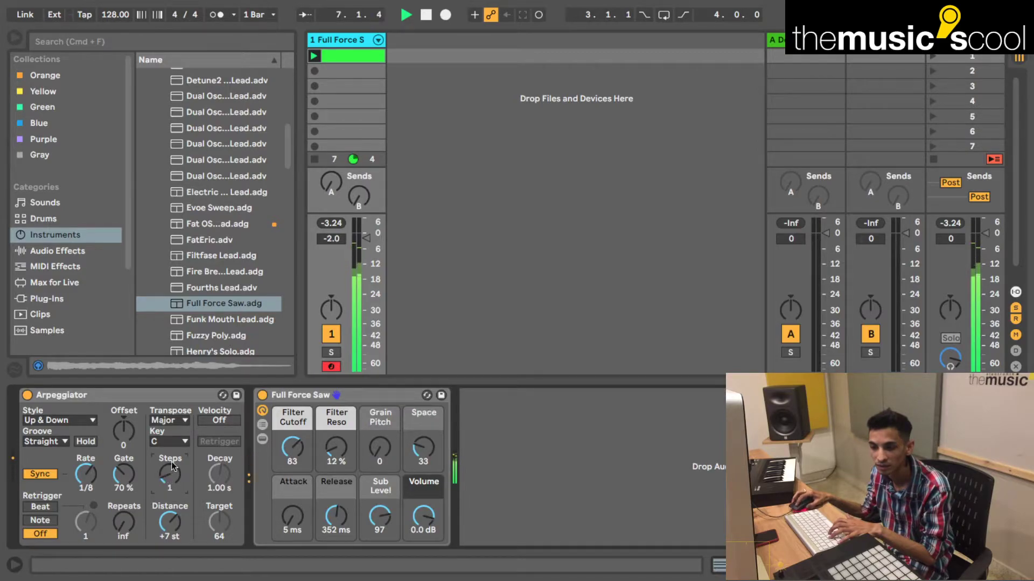
- Change the Arpeggiator style to Up and audition the transpose steps at 3 and 2
left_click(77, 421)
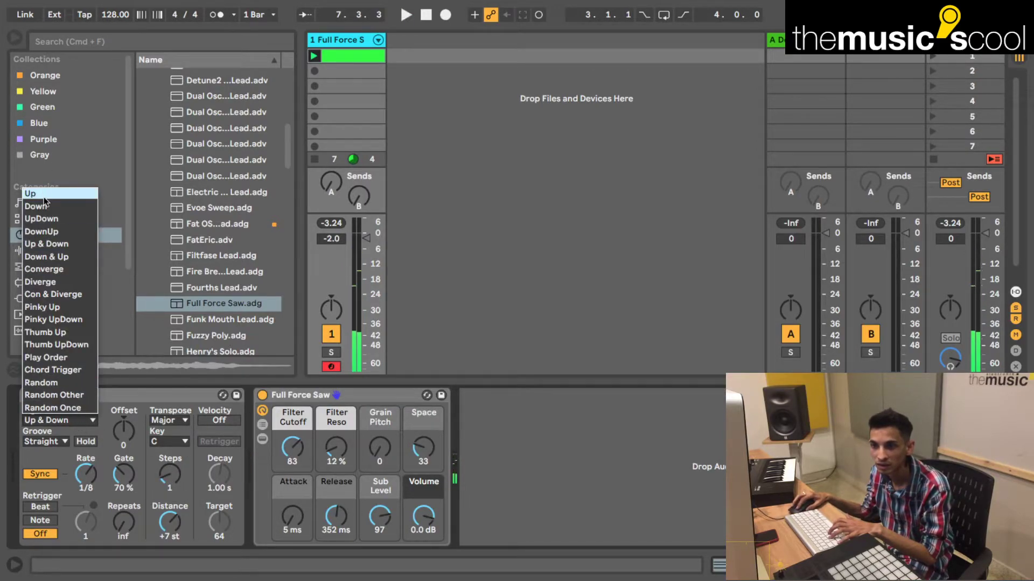
left_click(49, 193)
left_click(169, 476)
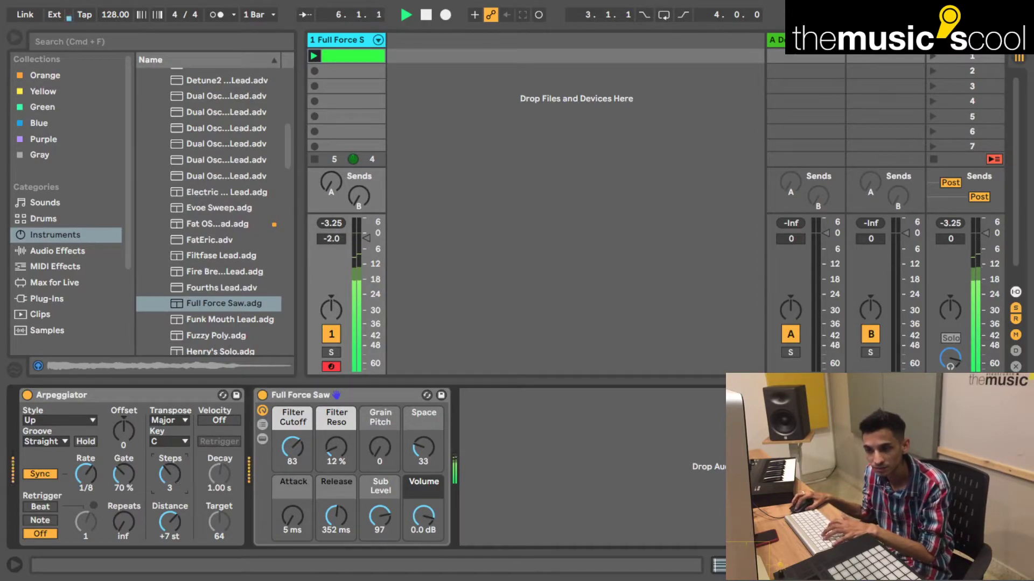
mouse_move(169, 474)
left_mouse_down()
mouse_move(169, 495)
mouse_move(175, 482)
left_mouse_up()
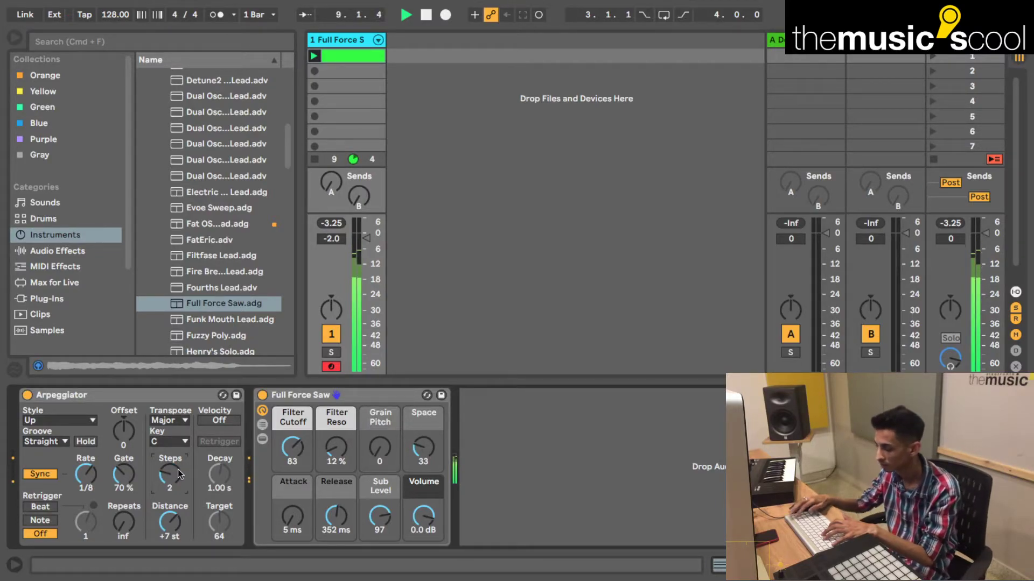
- Return the transpose distance to +12 st, play the clip to audition it, and stop playback
key("XF86AudioRaiseVolume")
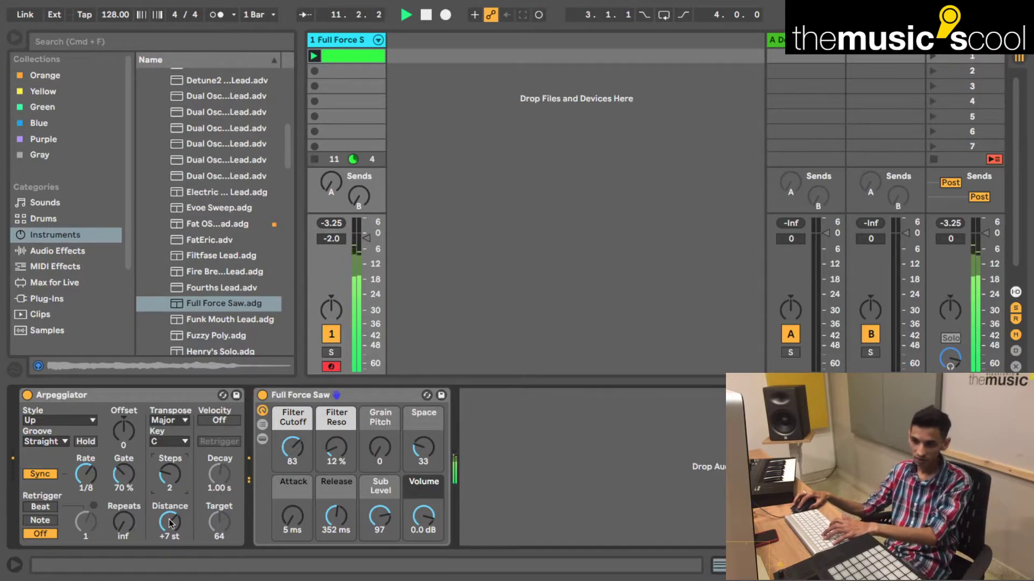
key("v")
left_click_drag(170, 524, 196, 512)
key("space")
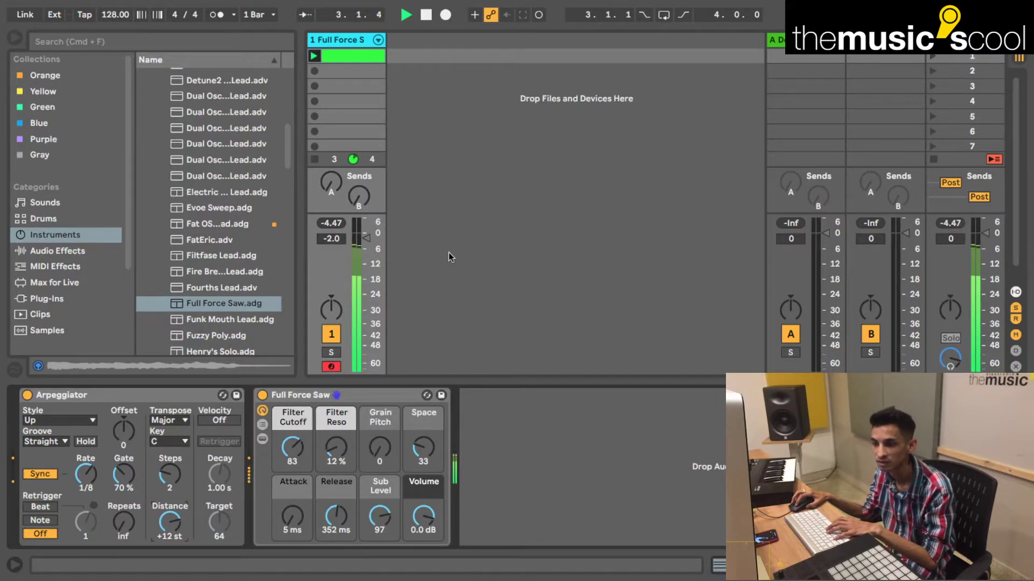
key("space")
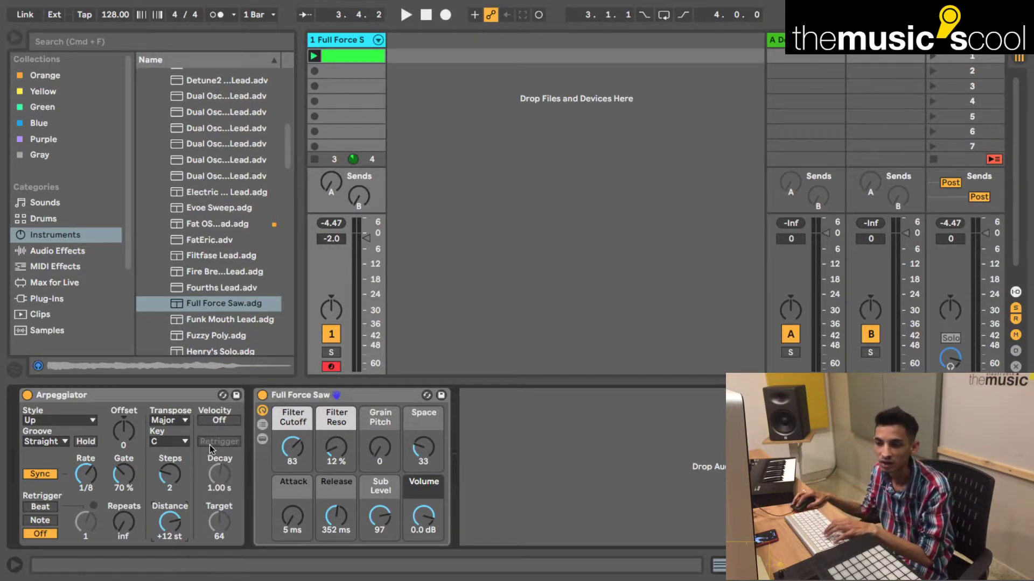
- Turn on the Arpeggiator's velocity section and set its decay to 2.82 s
left_click(223, 422)
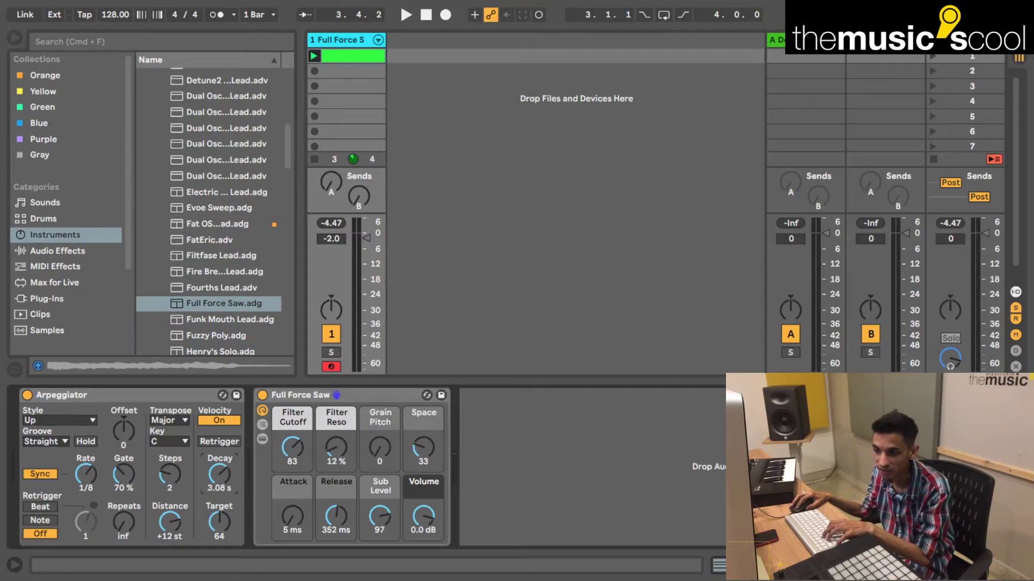
left_click_drag(219, 474, 219, 474)
type("1")
key("Return")
left_click_drag(218, 482, 218, 456)
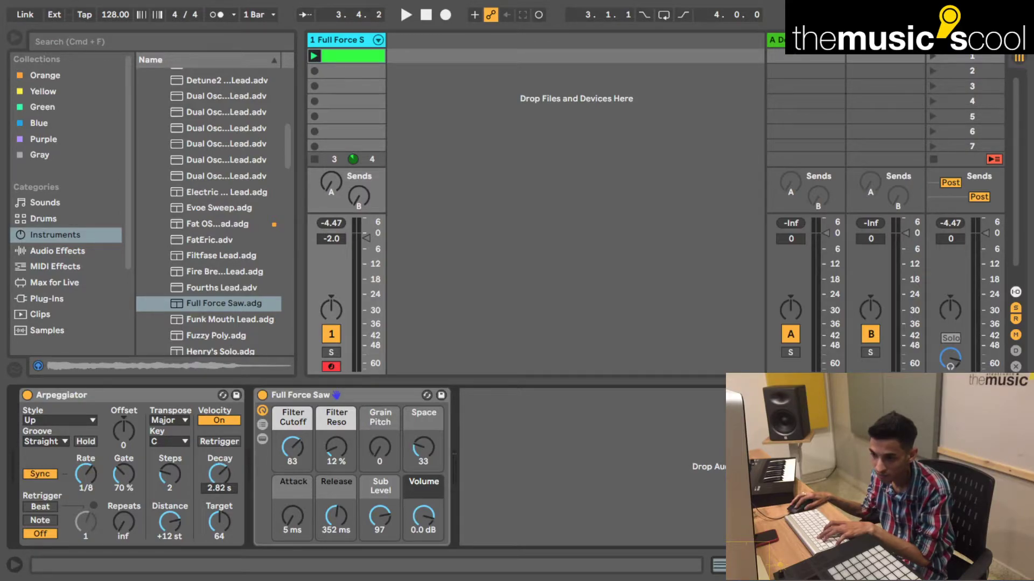
- Try the velocity target at 0 and 127
left_click(234, 536)
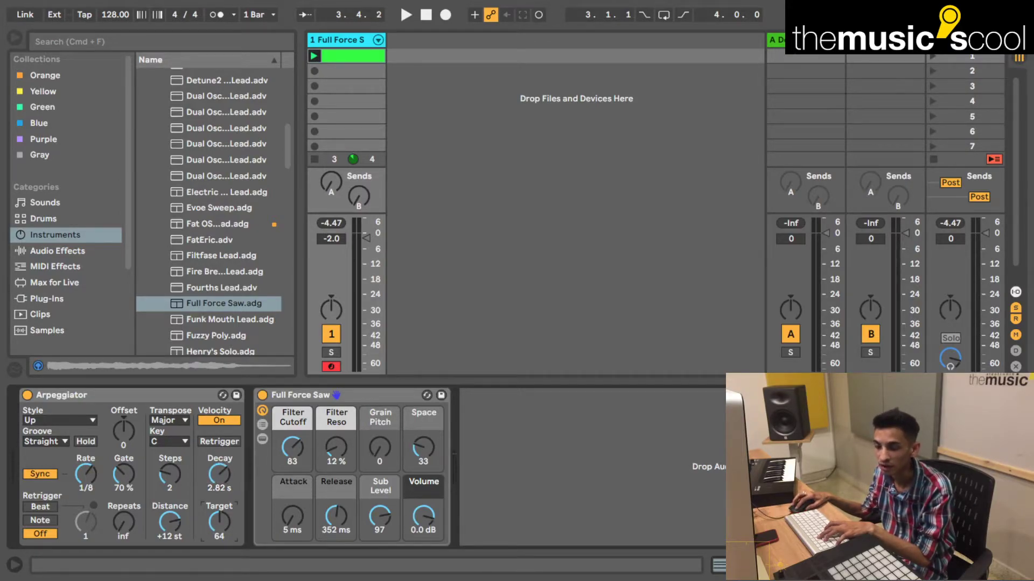
type("24")
key("Return")
key("Delete")
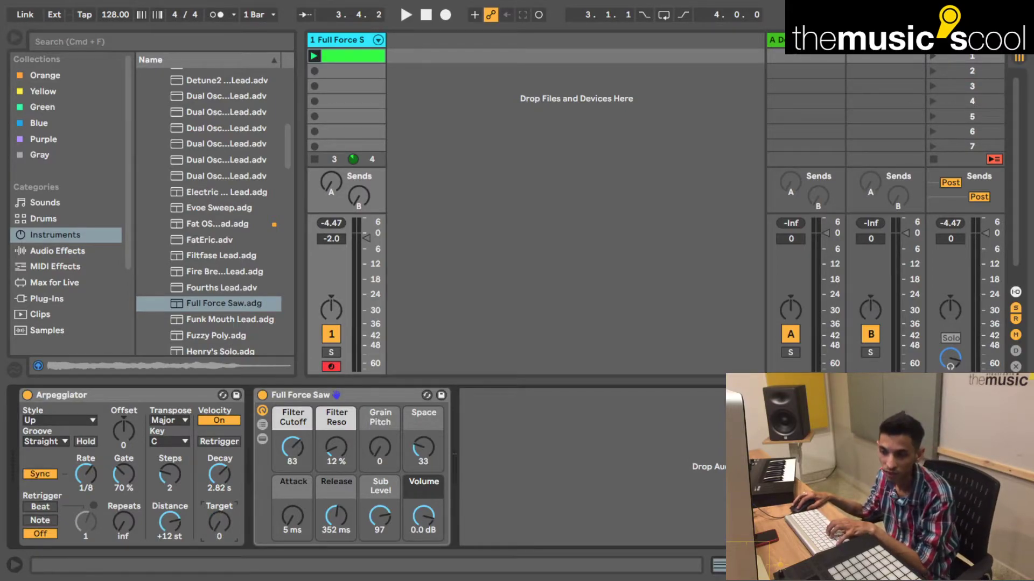
type("127")
key("Return")
- Set the velocity target to 45, play the clip to audition it, and stop playback
left_click_drag(219, 521, 219, 565)
left_click_drag(220, 522, 220, 516)
key("space")
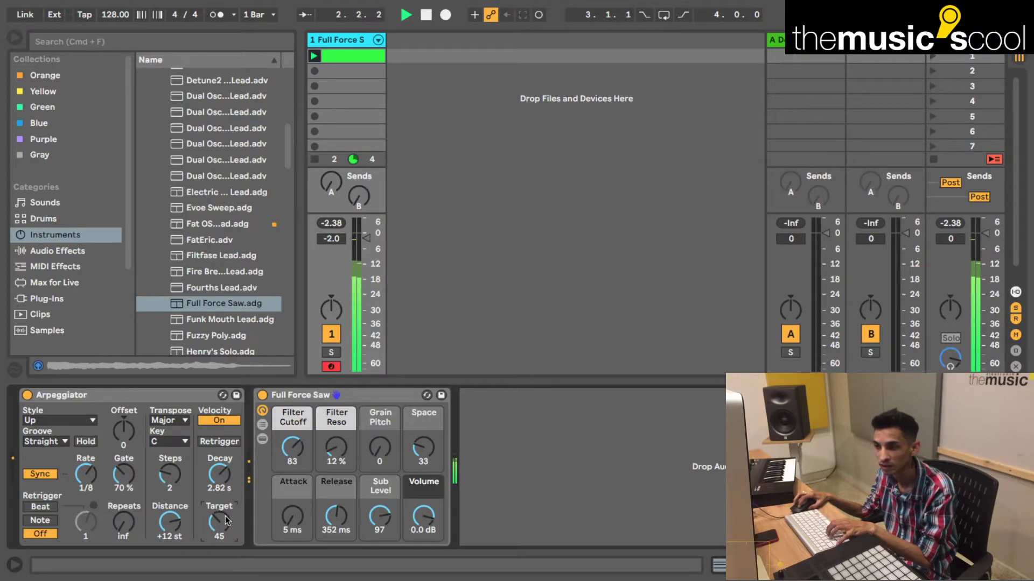
key("space")
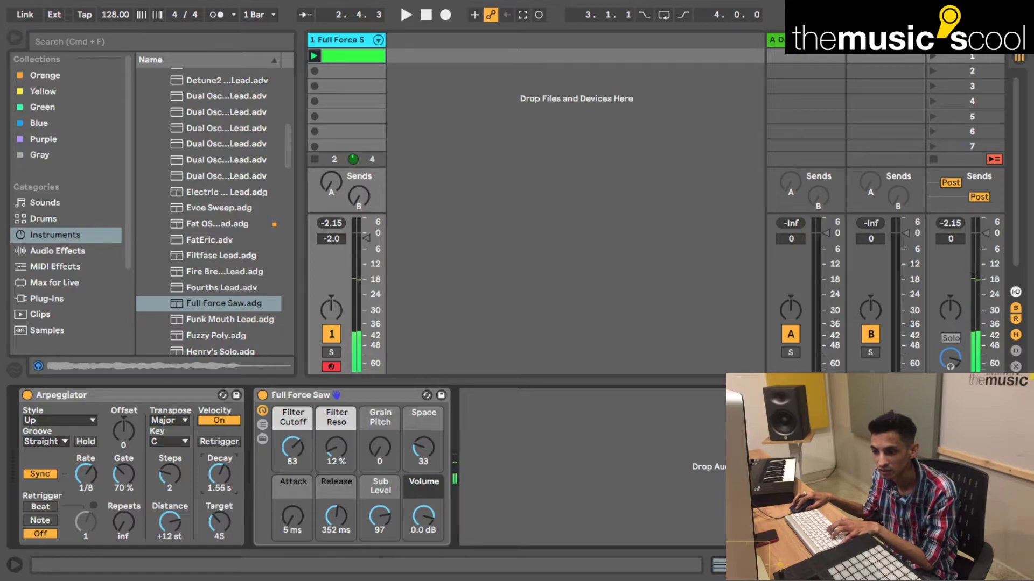
- Shorten the velocity decay to 1.26 s and turn the velocity section off
left_click_drag(220, 475, 221, 496)
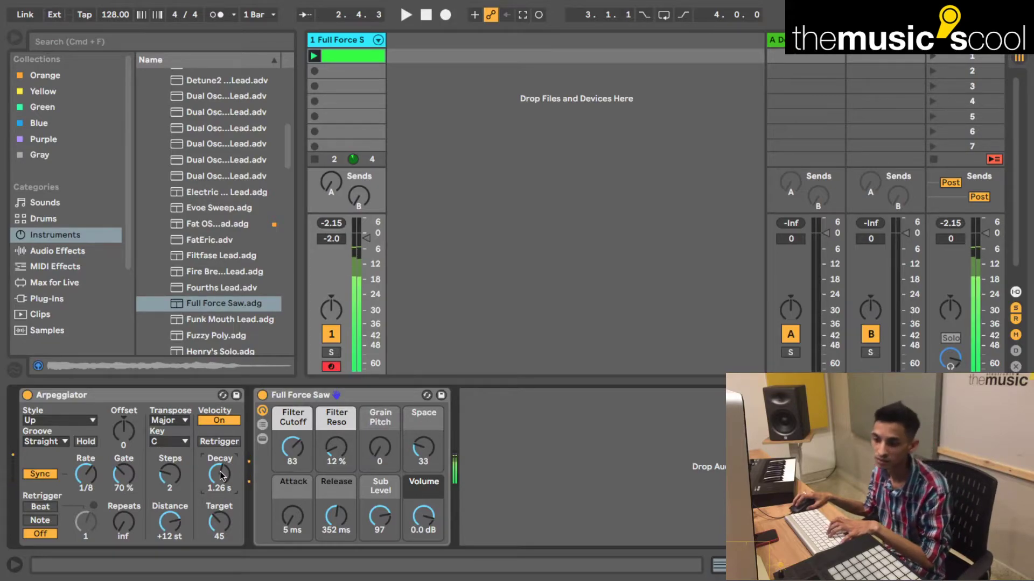
left_click(221, 421)
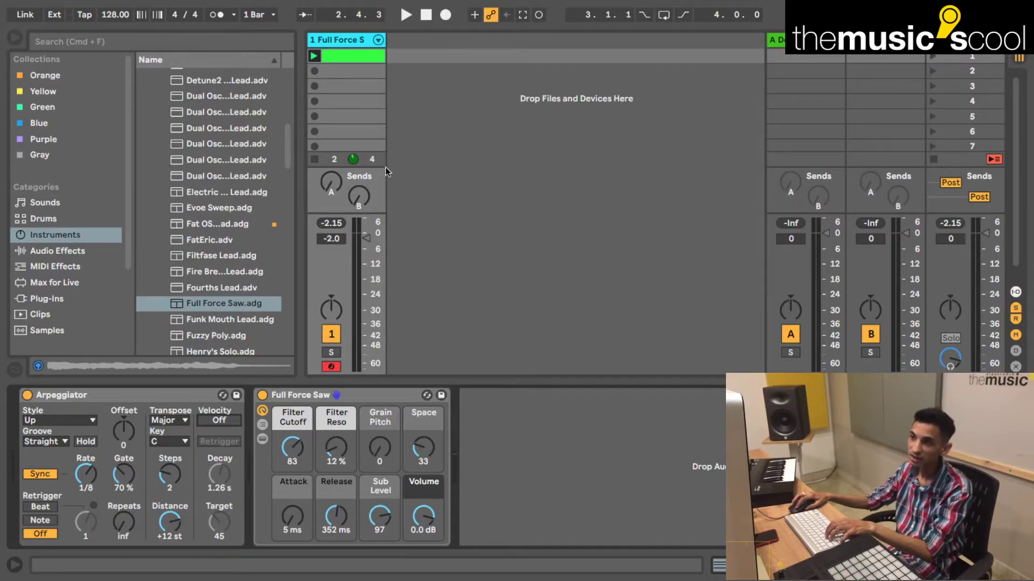
- Insert a new MIDI track beside the Full Force Saw track
right_click(407, 48)
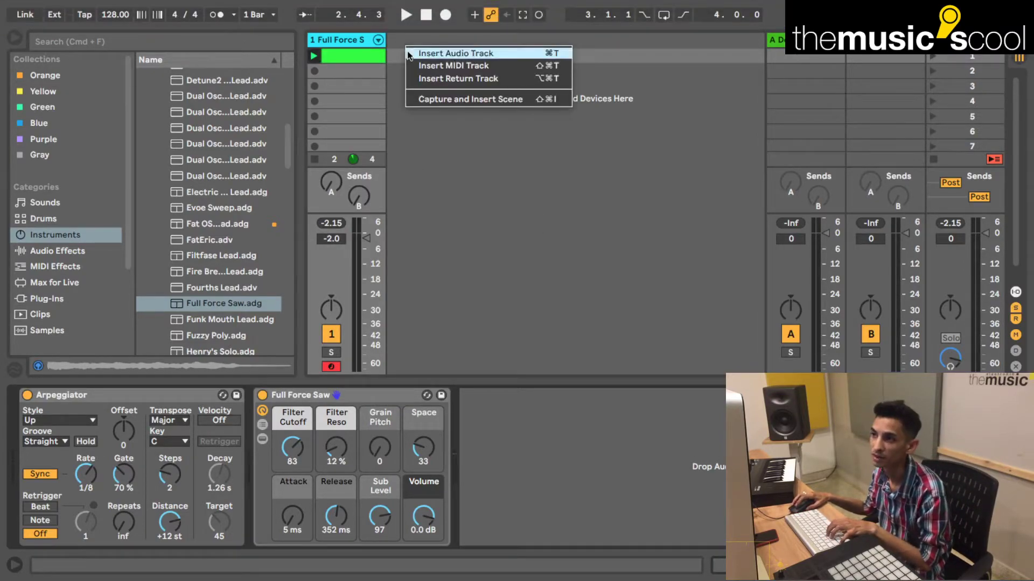
left_click(409, 65)
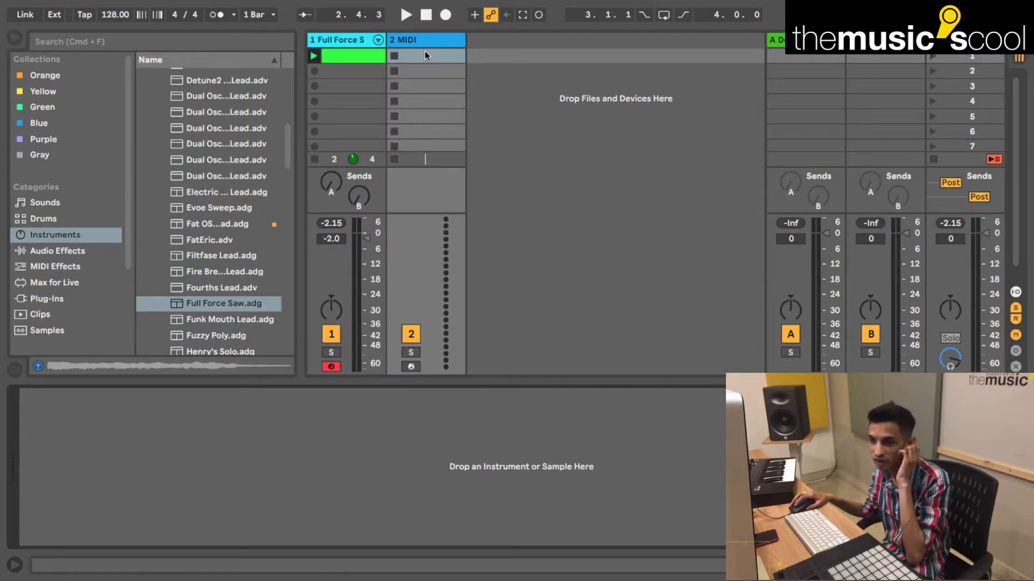
left_click(142, 151)
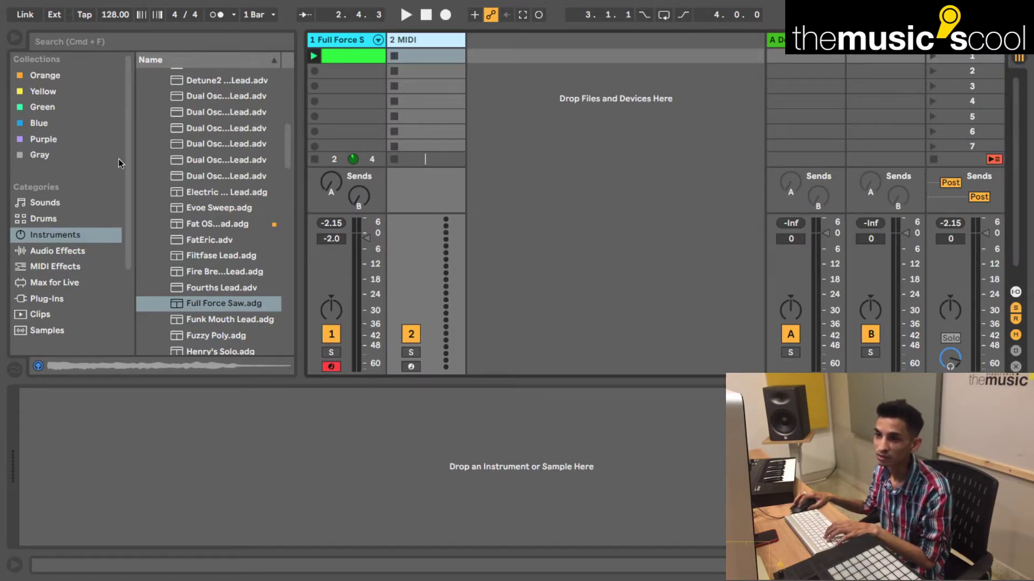
- Search the Sound Bank folder for "kick"
left_click(44, 219)
scroll(43, 284, "down", 3)
scroll(44, 284, "down", 2)
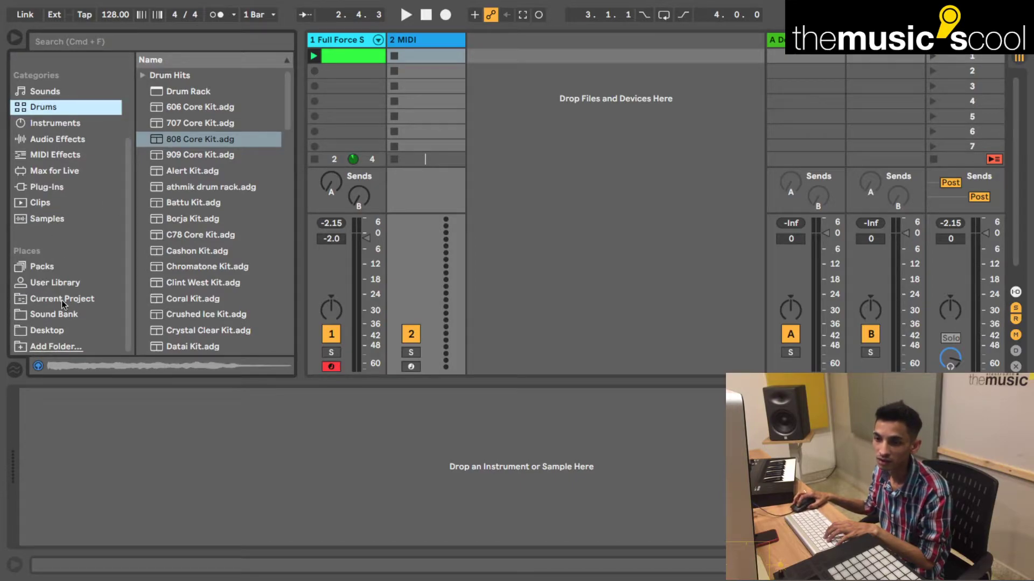
left_click(57, 314)
left_click(153, 44)
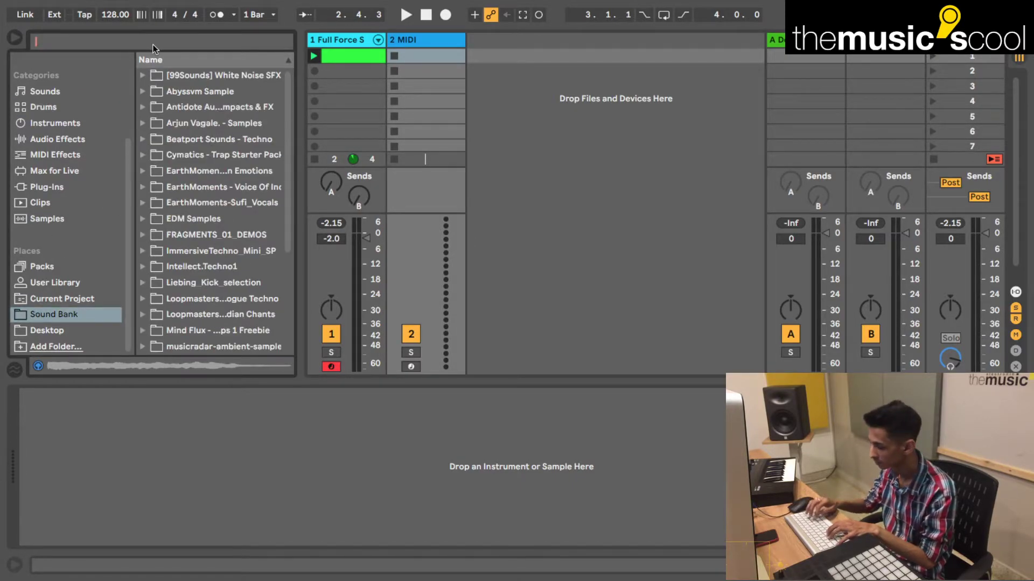
type("kick")
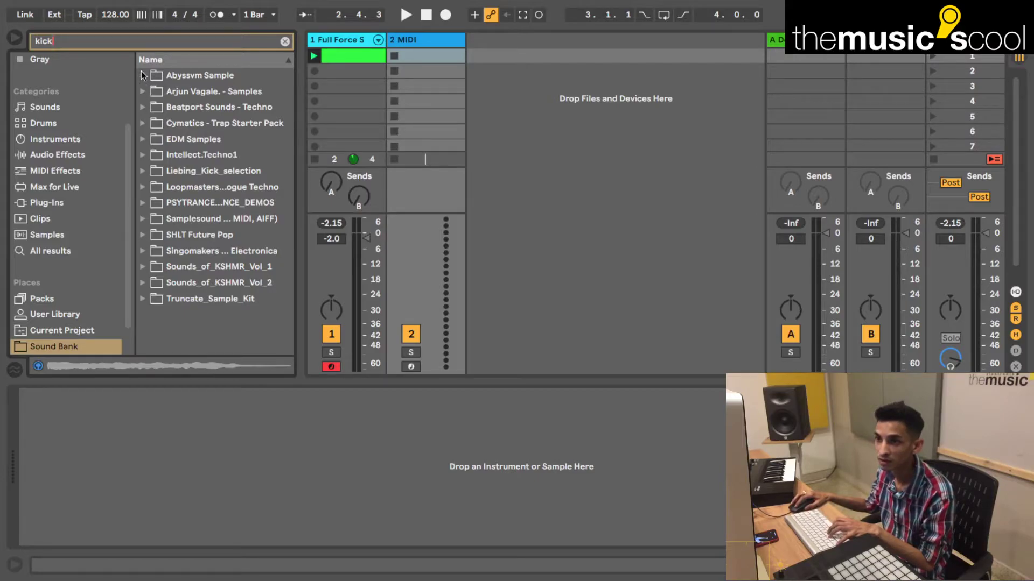
- Expand Abyssvm Sample down to the ATLMP Kick loops folder and preview its first loop
left_click(143, 75)
left_click(153, 92)
left_click(164, 107)
left_click(182, 124)
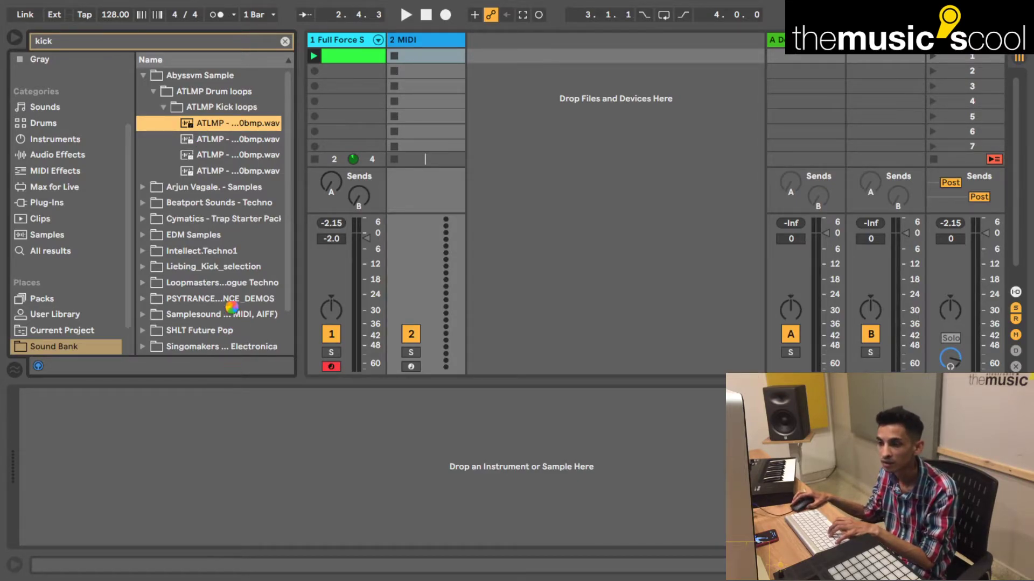
key("Down")
left_click(213, 124)
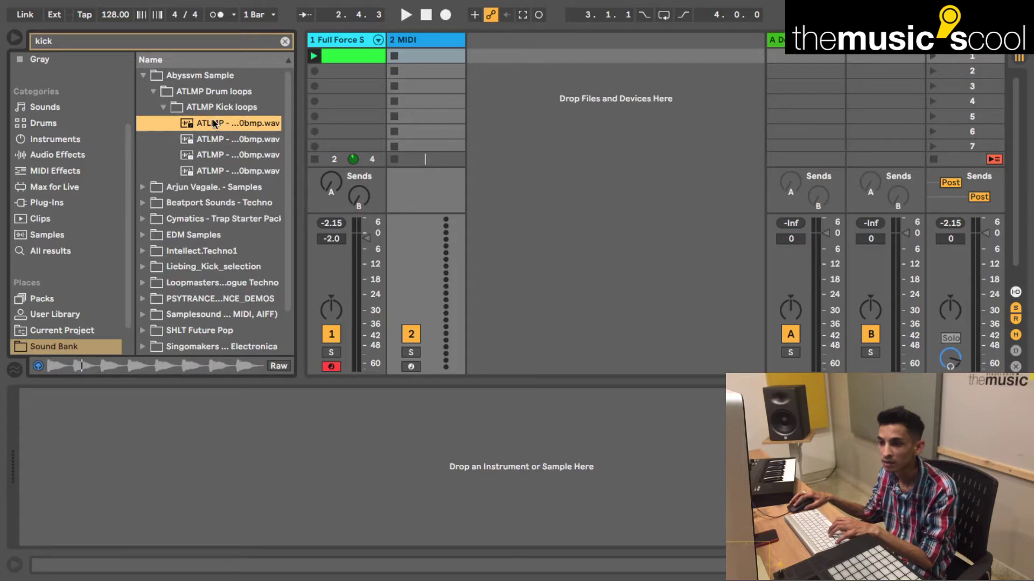
- Preview the ATLMP kick loops and load ATLMP - Kick loop 19 - 130bpm onto the new MIDI track
left_click(216, 155)
left_click(220, 171)
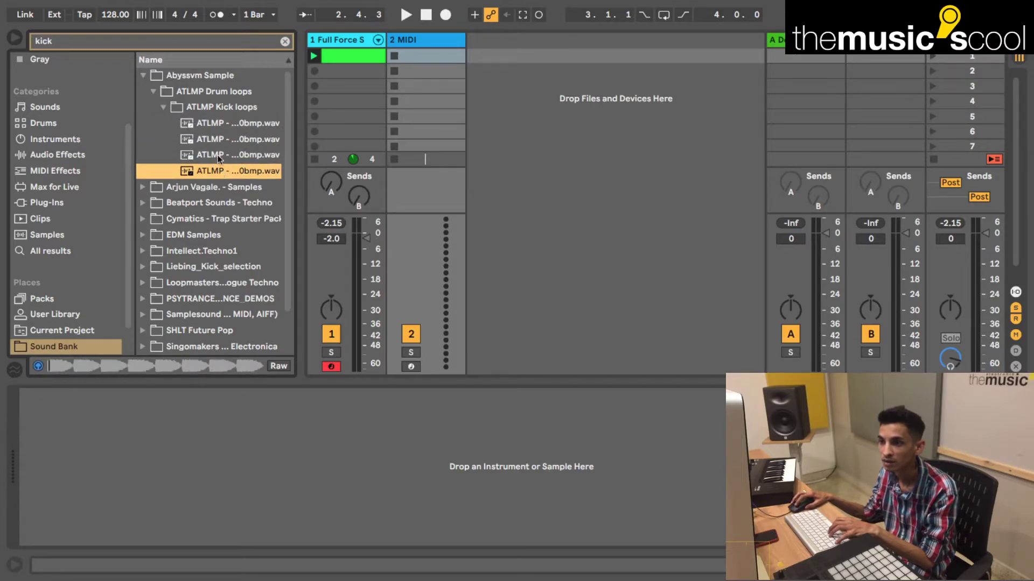
left_click(218, 138)
left_click(217, 123)
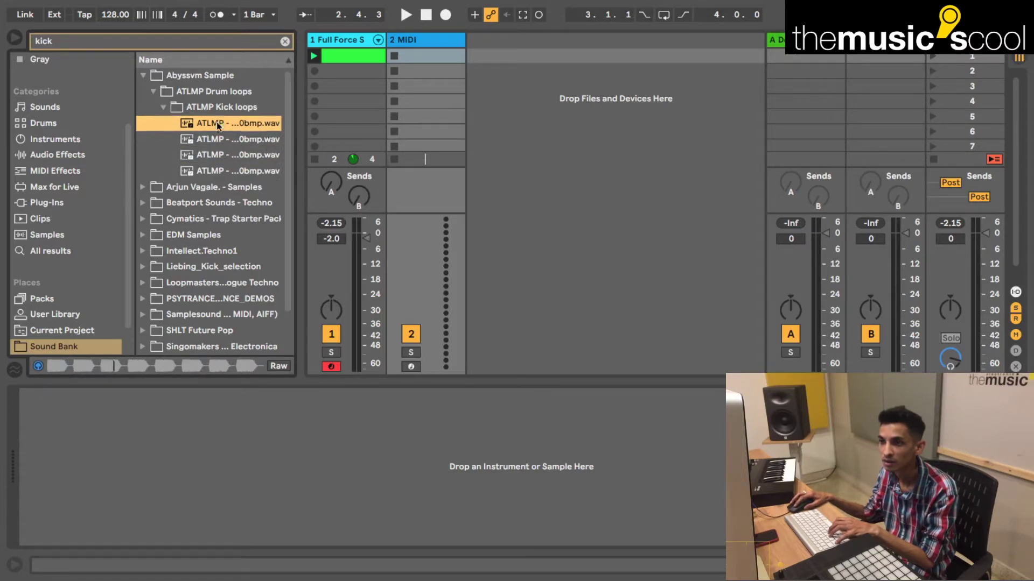
double_click(221, 140)
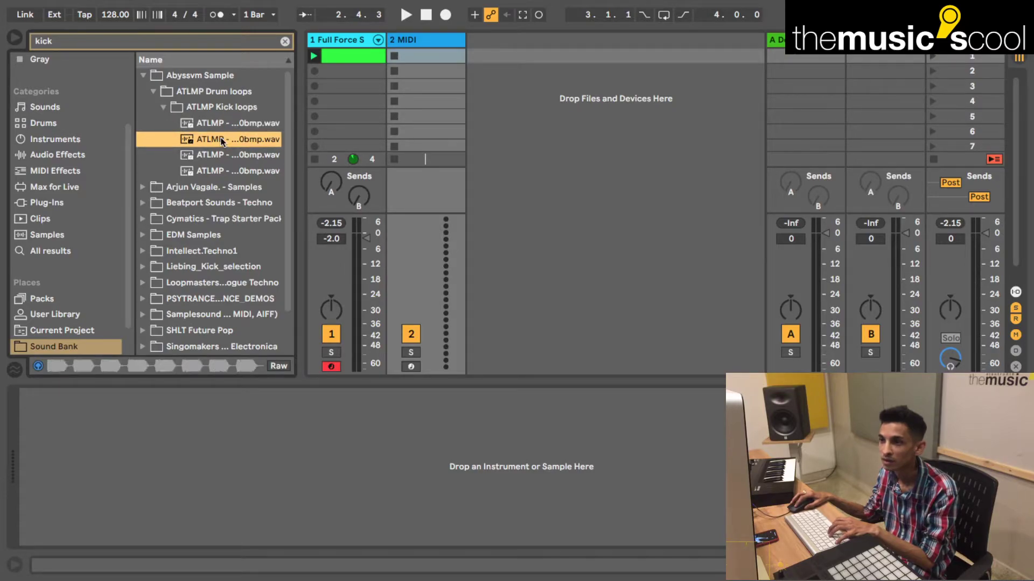
- Rename the kick loop track as KICK
right_click(467, 41)
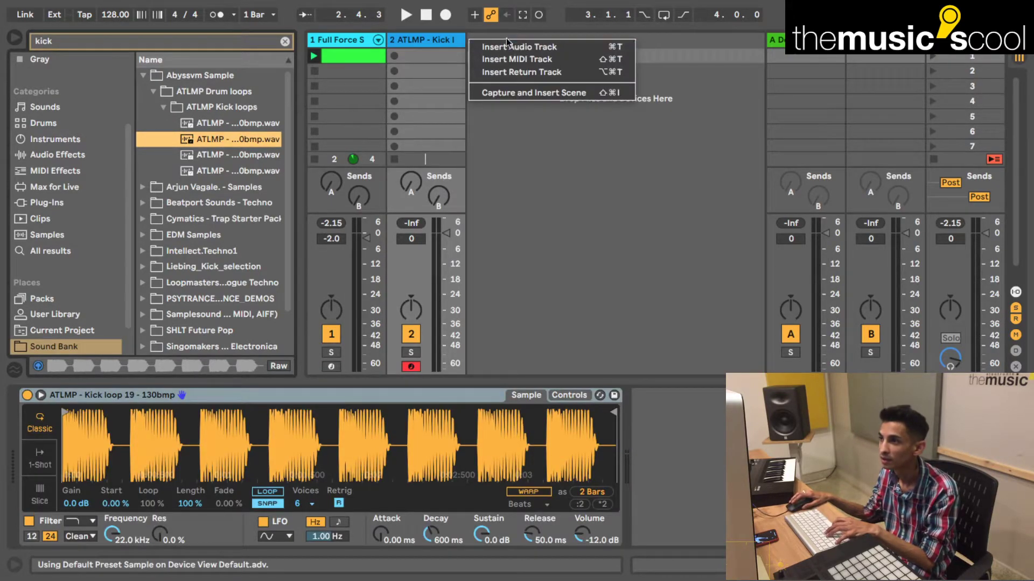
left_click(455, 43)
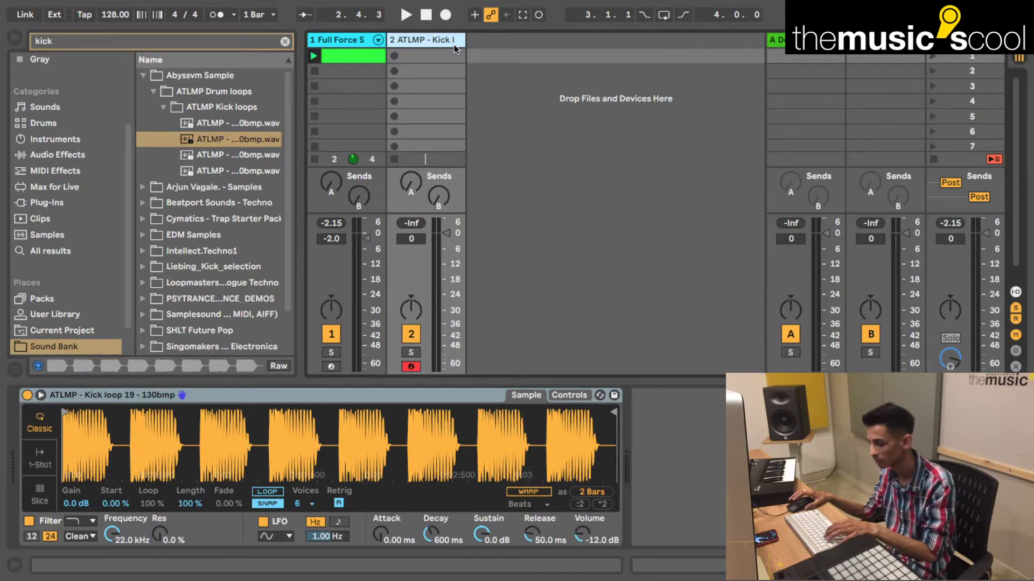
key("super+r")
type("ICK")
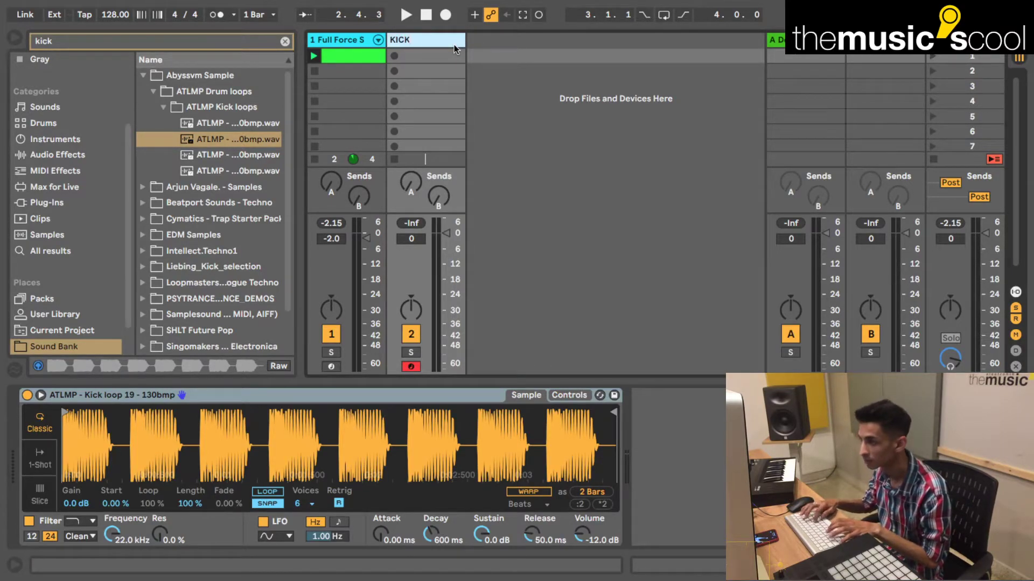
key("Return")
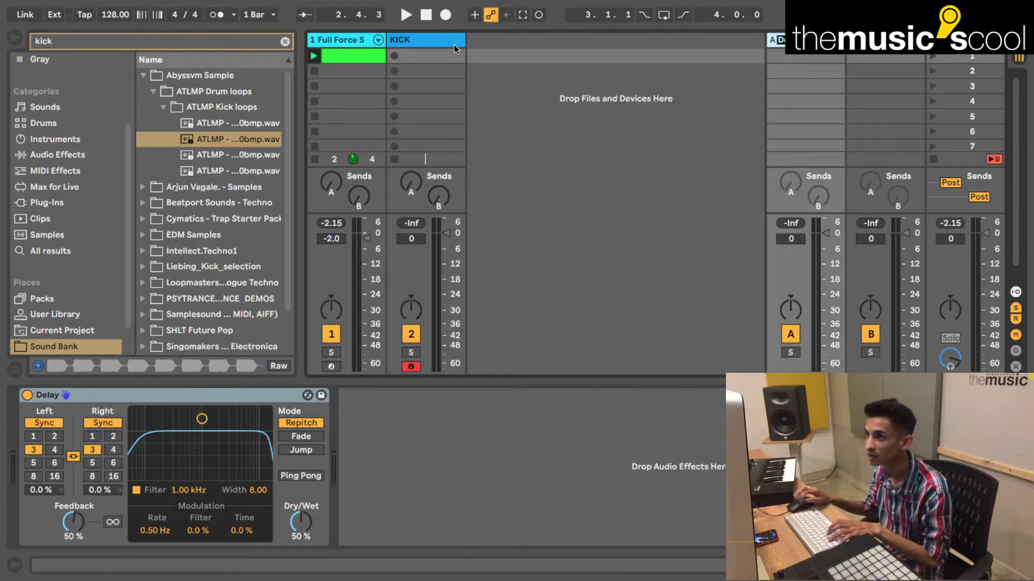
- Insert a new MIDI track beside the KICK track and clear the kick search from the browser
right_click(482, 40)
left_click(515, 59)
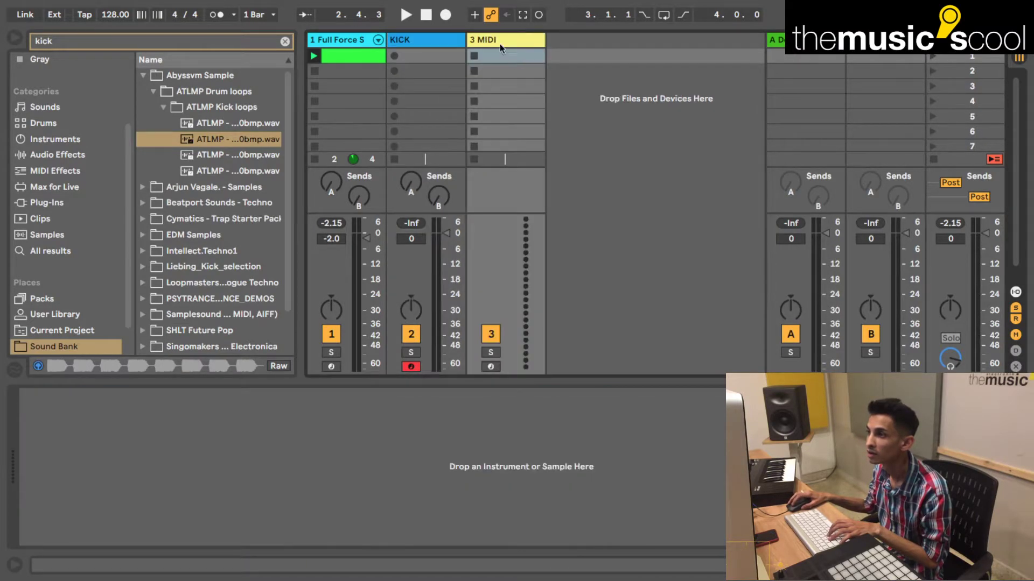
left_click(285, 41)
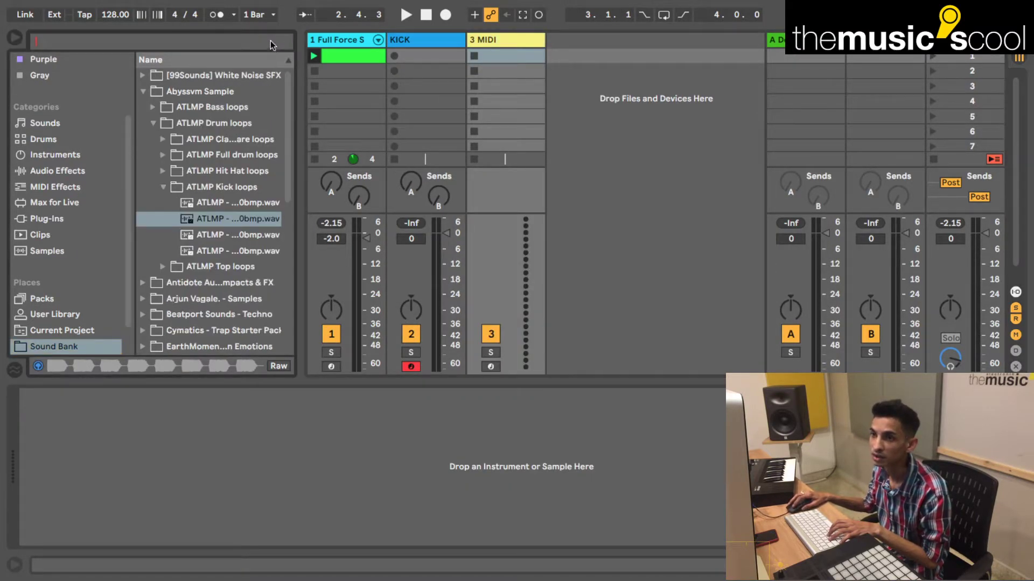
left_click(162, 187)
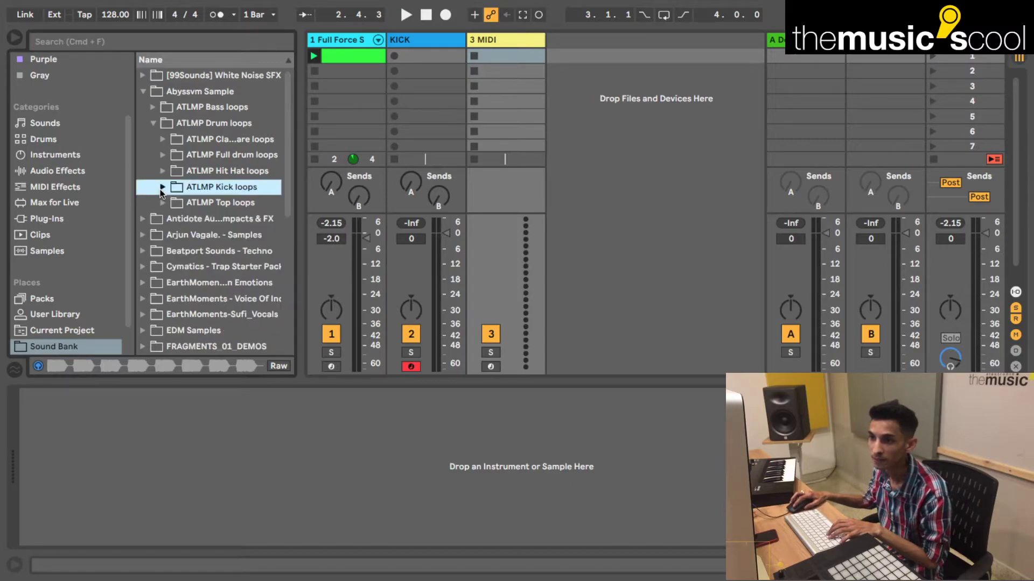
- Preview the ATLMP clap and snare loops and load ATLMP Clap and Snare loops 07 - 130bpm onto track 3
left_click(162, 140)
left_click(202, 160)
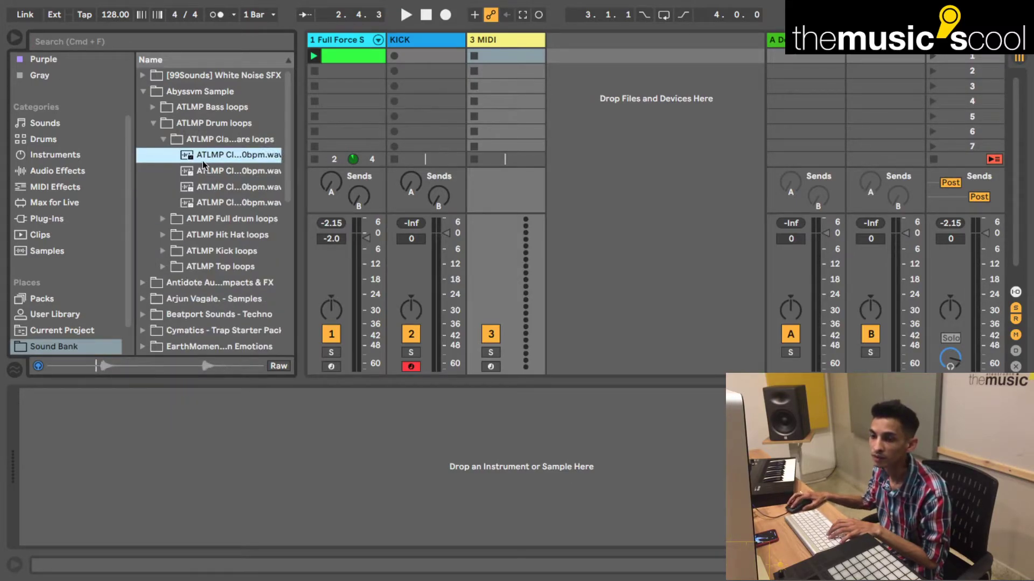
left_click(216, 171)
left_click(219, 190)
left_click(223, 172)
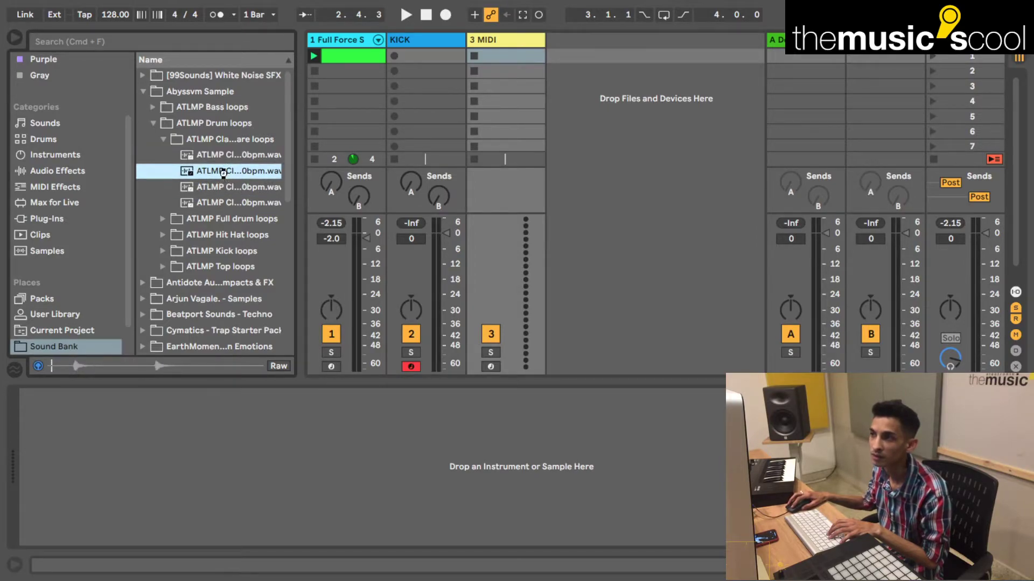
left_click_drag(223, 171, 498, 121)
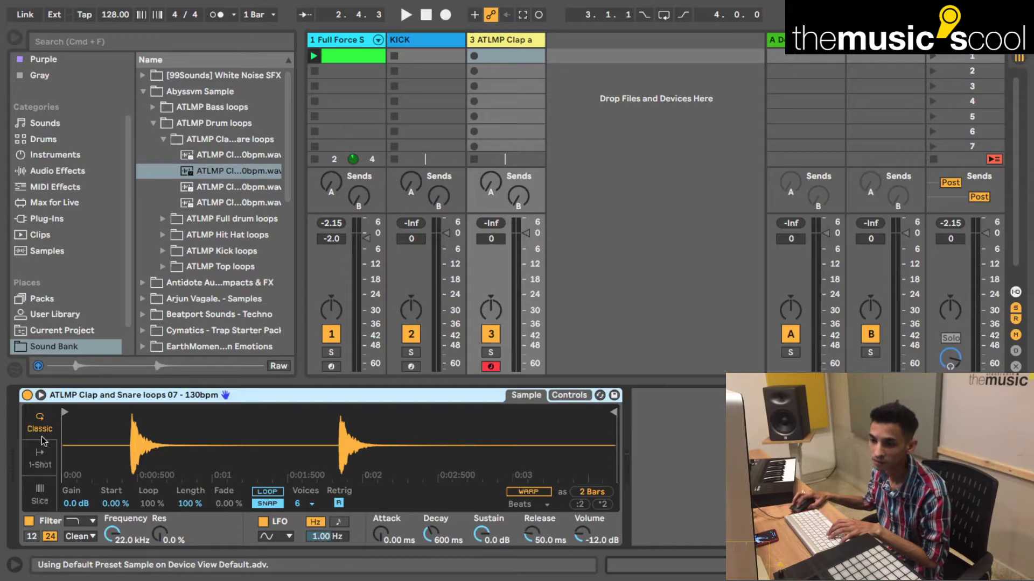
- Trim the clap sample to its first hit, 1 Beat long, switch it to 1-Shot mode and audition it
left_click_drag(65, 411, 132, 405)
mouse_move(614, 412)
left_mouse_down()
mouse_move(167, 392)
mouse_move(203, 393)
left_mouse_up()
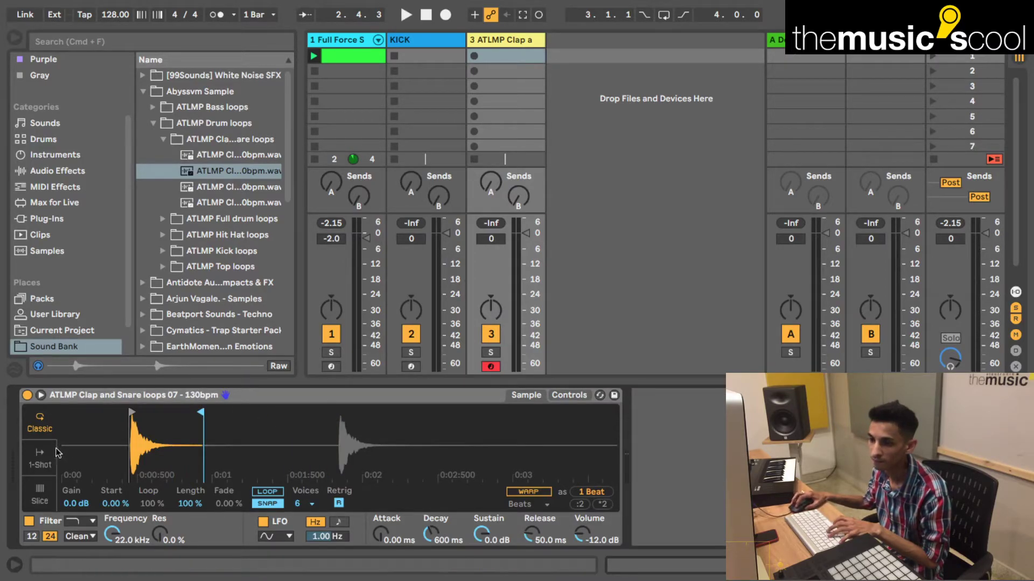
left_click(40, 458)
key("a")
key("a")
key("a")
key("a")
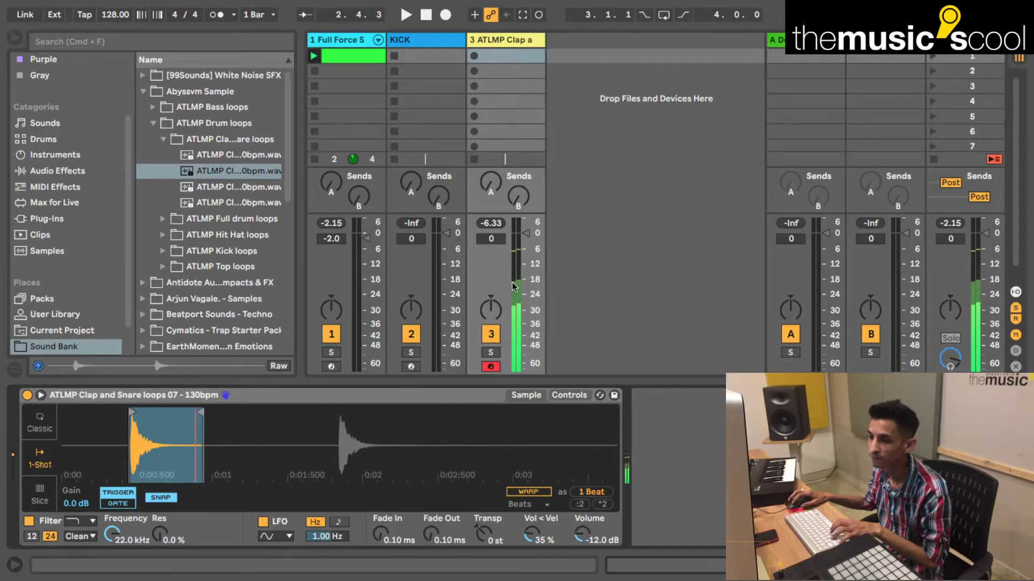
- Insert a new MIDI track beside the clap track and preview the two ATLMP Hit Hat loops
right_click(568, 46)
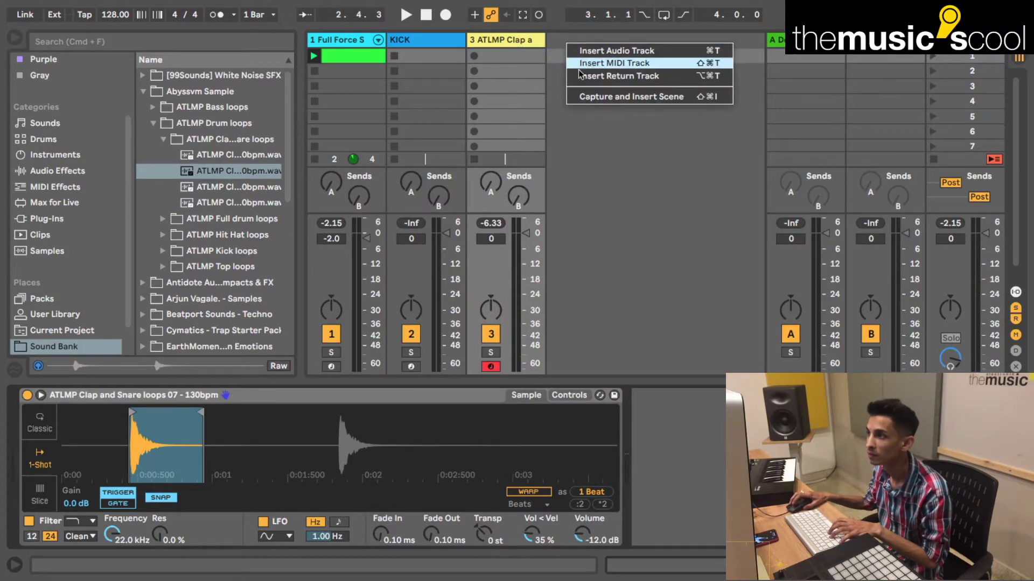
left_click(614, 63)
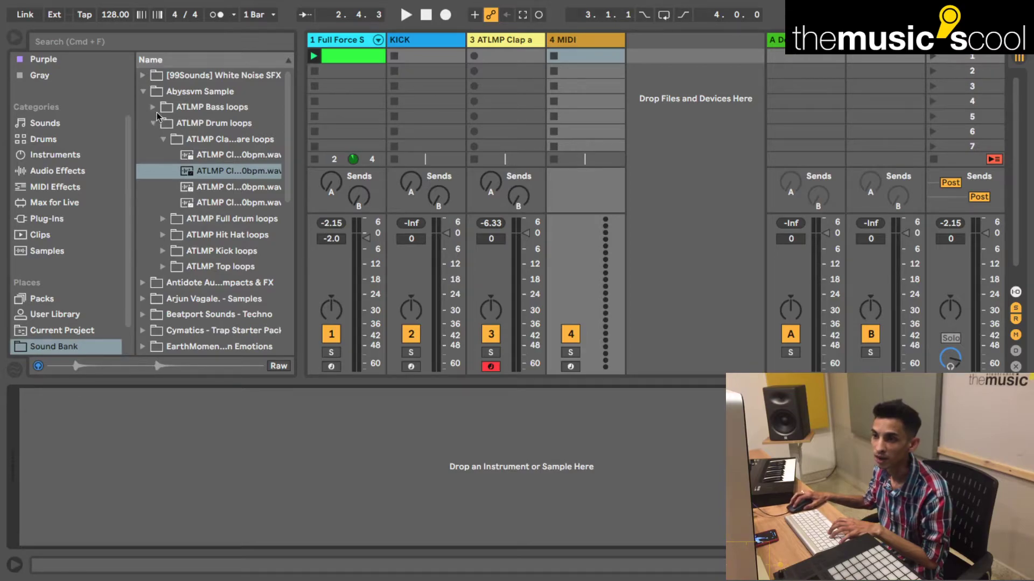
left_click(143, 93)
left_click(144, 94)
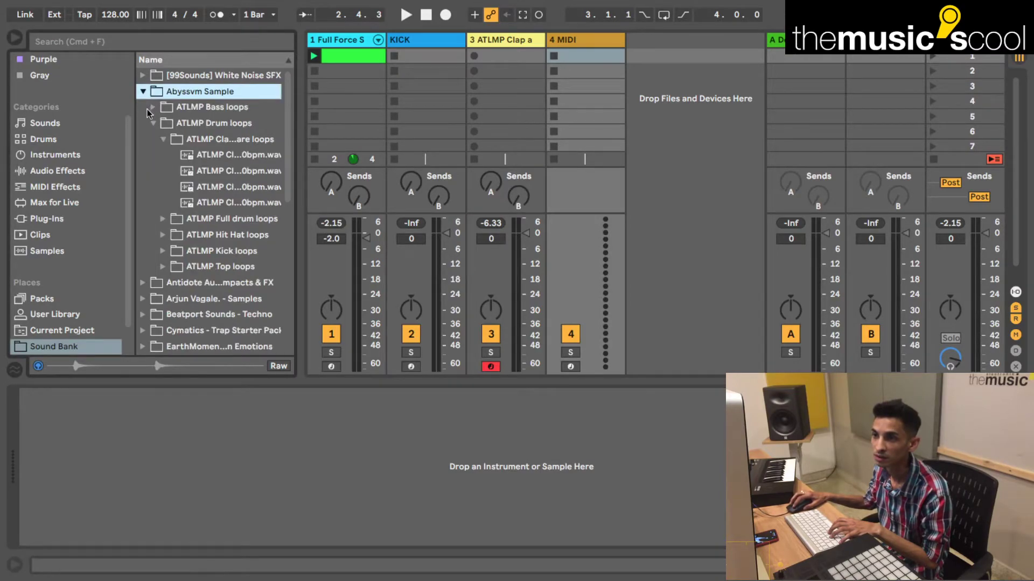
left_click(161, 235)
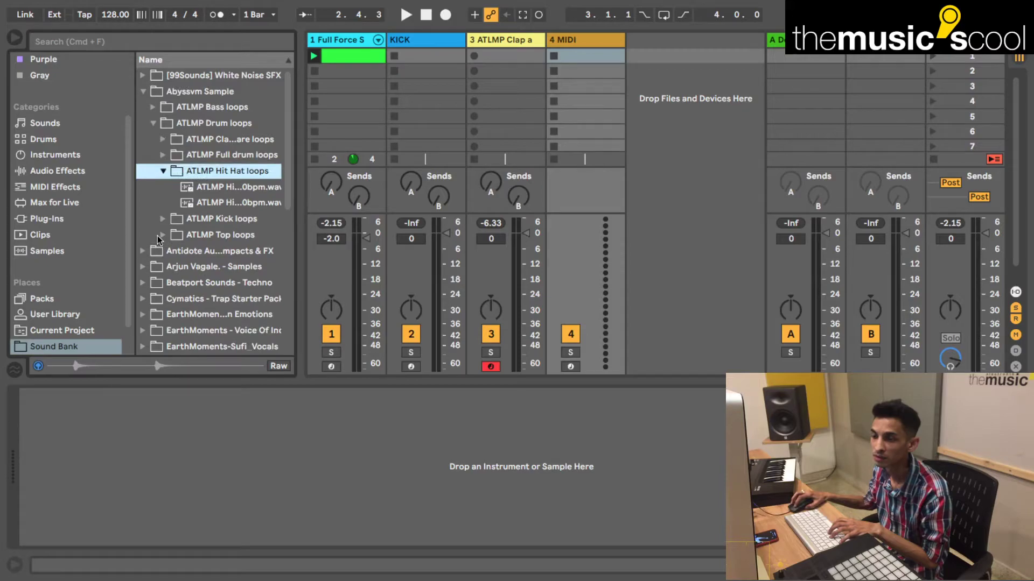
left_click(197, 189)
left_click(220, 204)
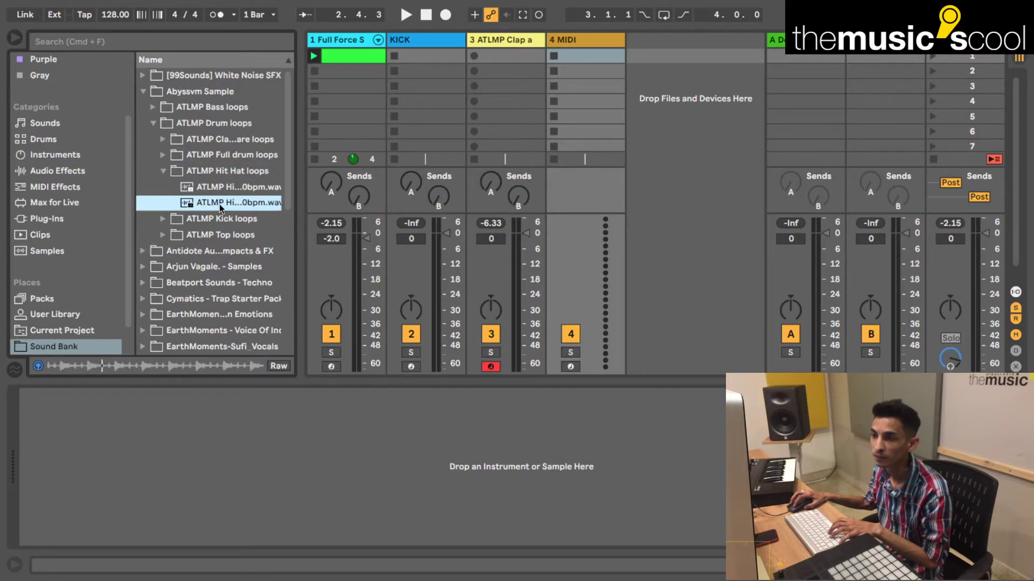
- Collapse the Abyssvm Sample folder and search the Sound Bank for "HAT"
left_click(143, 92)
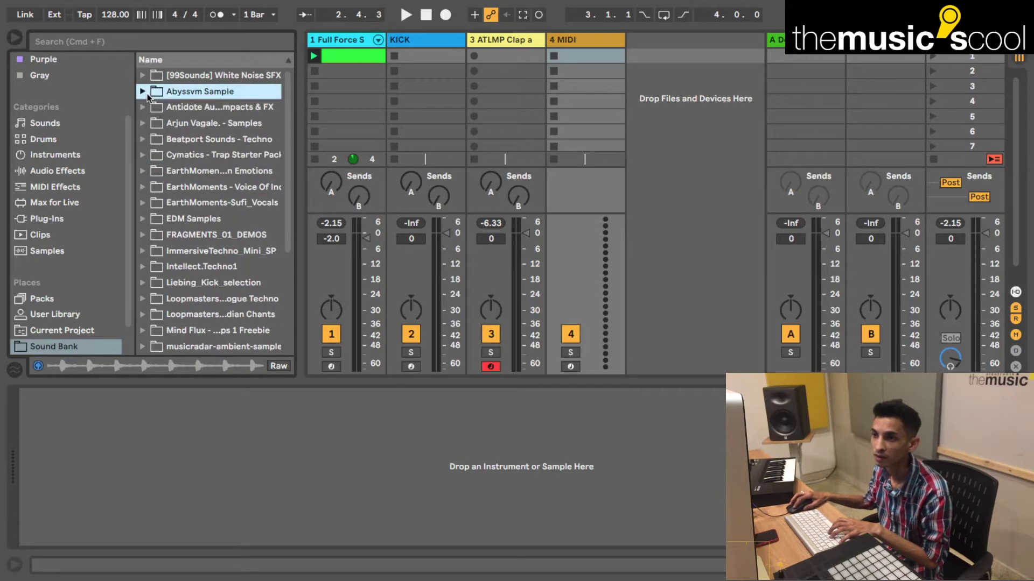
left_click(199, 44)
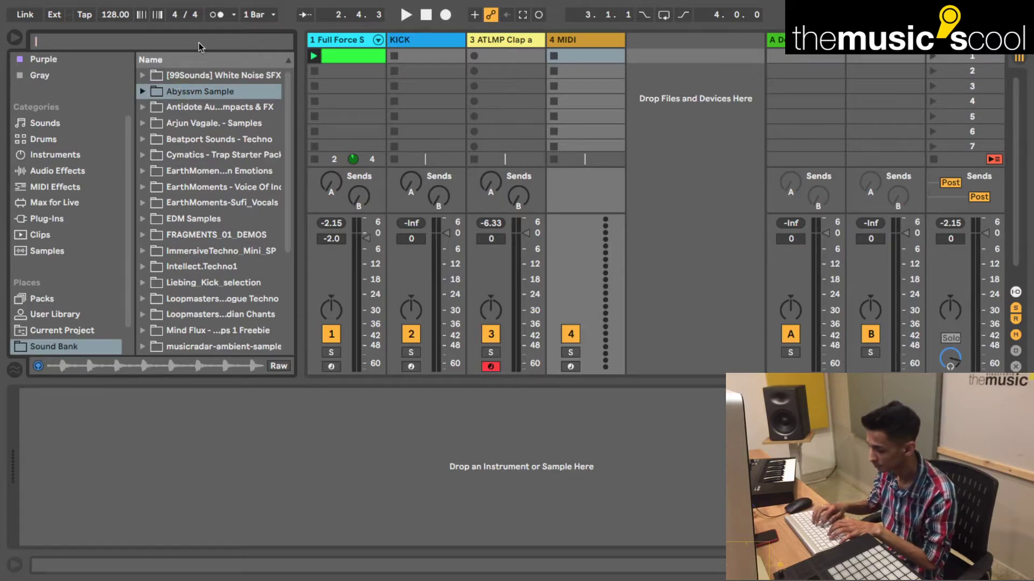
type("HAT")
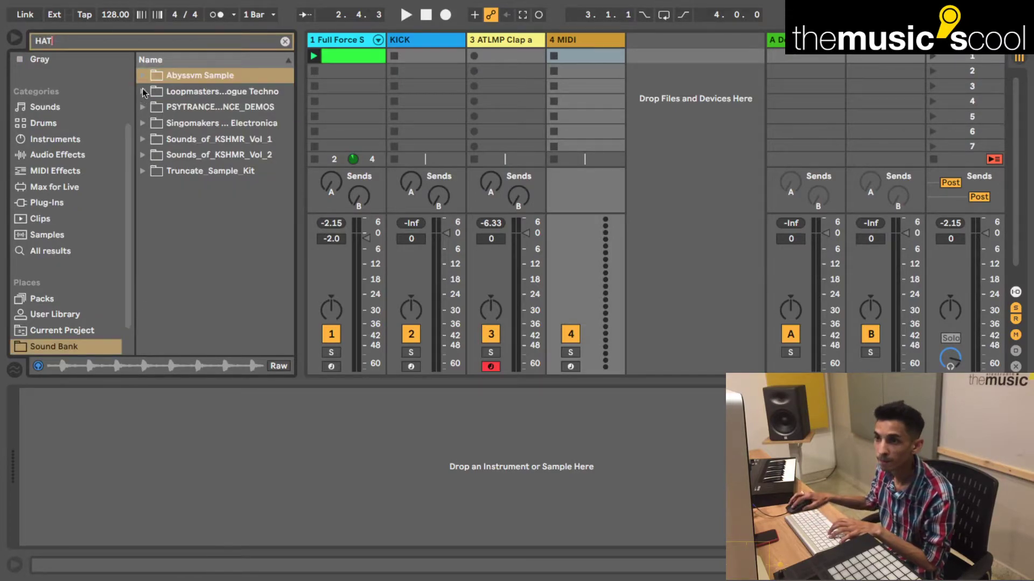
- Preview closed hi-hats from Sounds_of_KSHMR_Vol_1 and load KSHMR_Hi_Hats_Closed_01 onto track 4
left_click(143, 92)
left_click(143, 92)
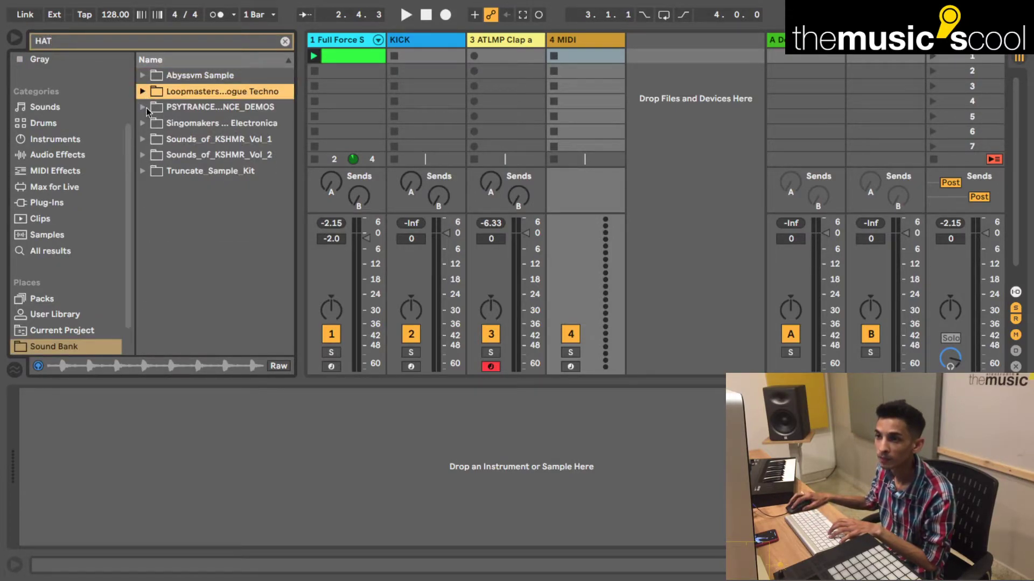
left_click(144, 139)
left_click(153, 155)
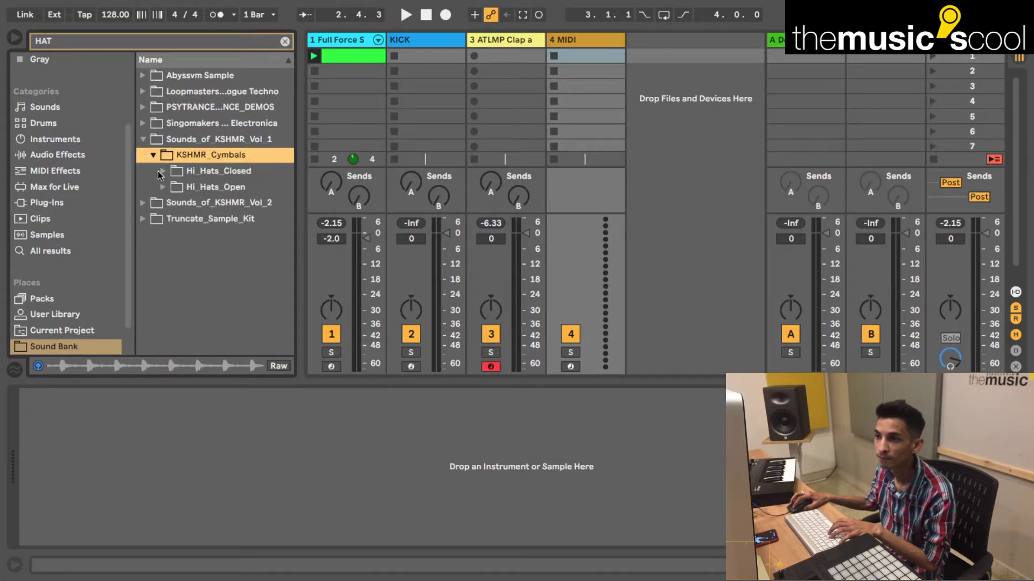
left_click(162, 171)
left_click(198, 190)
left_click(206, 205)
double_click(205, 188)
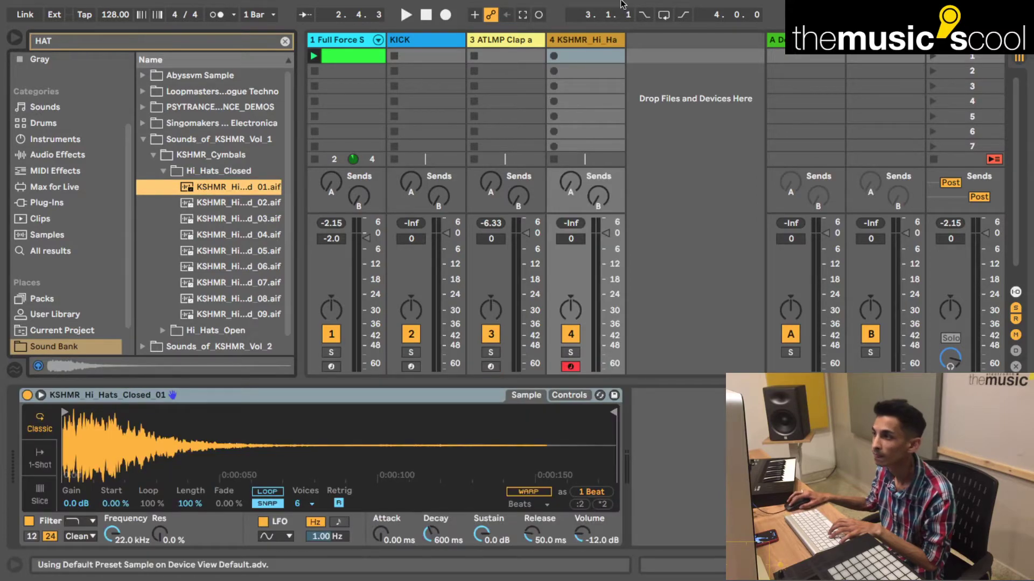
- Insert a fifth MIDI track and expand the Hi_Hats_Open sample folder
right_click(635, 46)
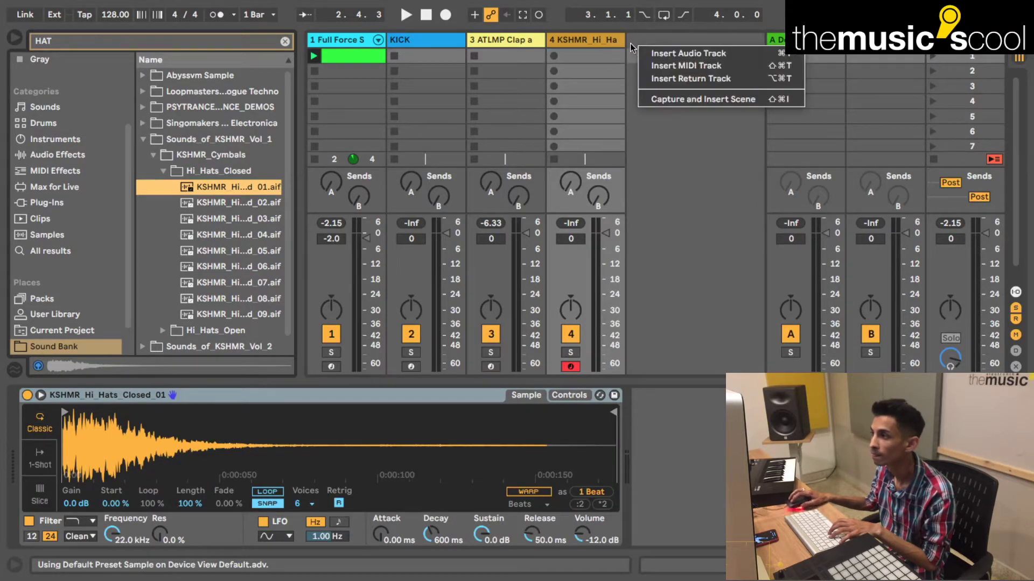
left_click(654, 67)
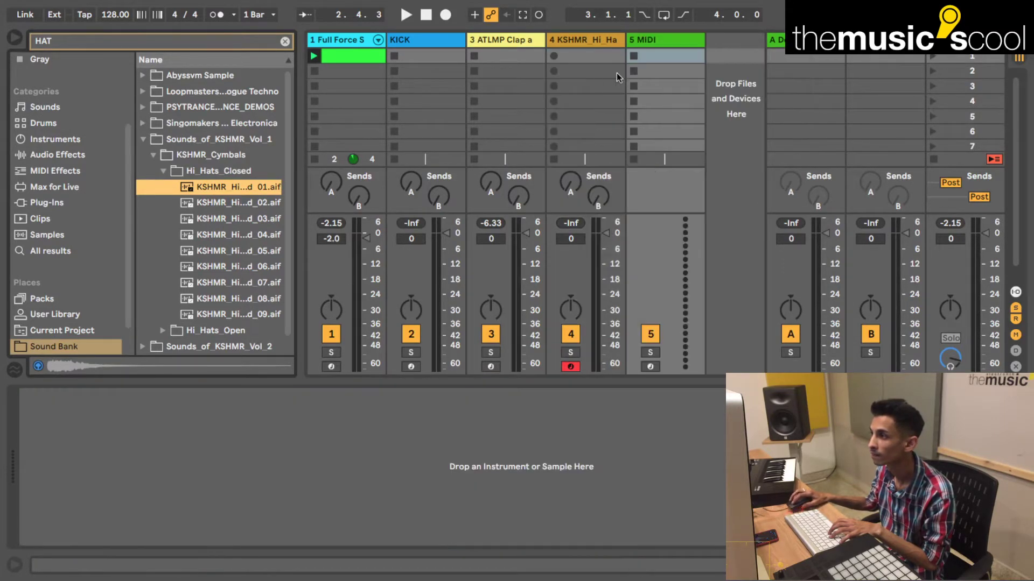
left_click(162, 330)
- Preview the KSHMR open hi-hats and load KSHMR_Hi_Hats_Open_05 onto track 5
left_click(218, 208)
left_click(223, 225)
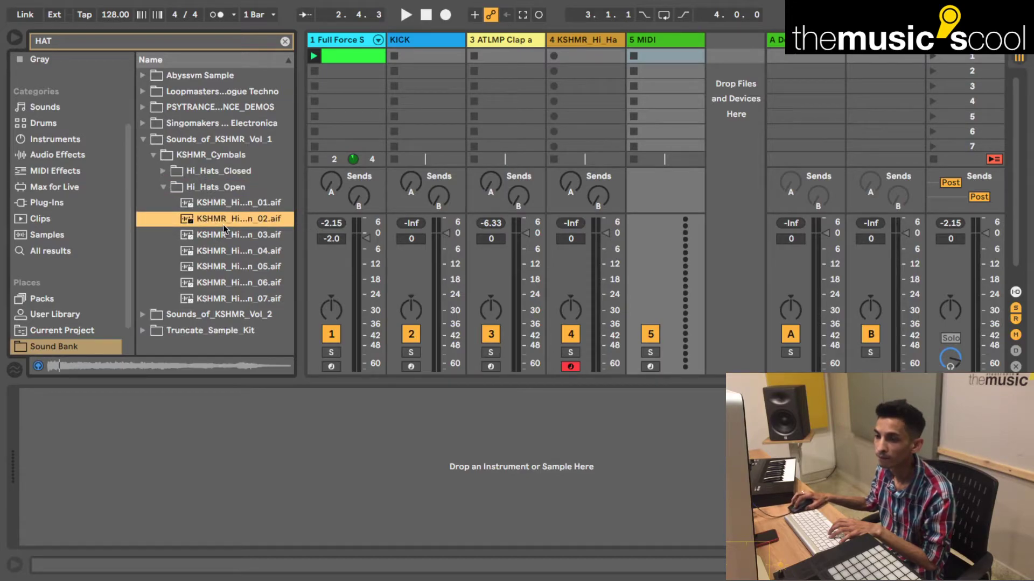
key("Down")
key("Down")
left_click(221, 237)
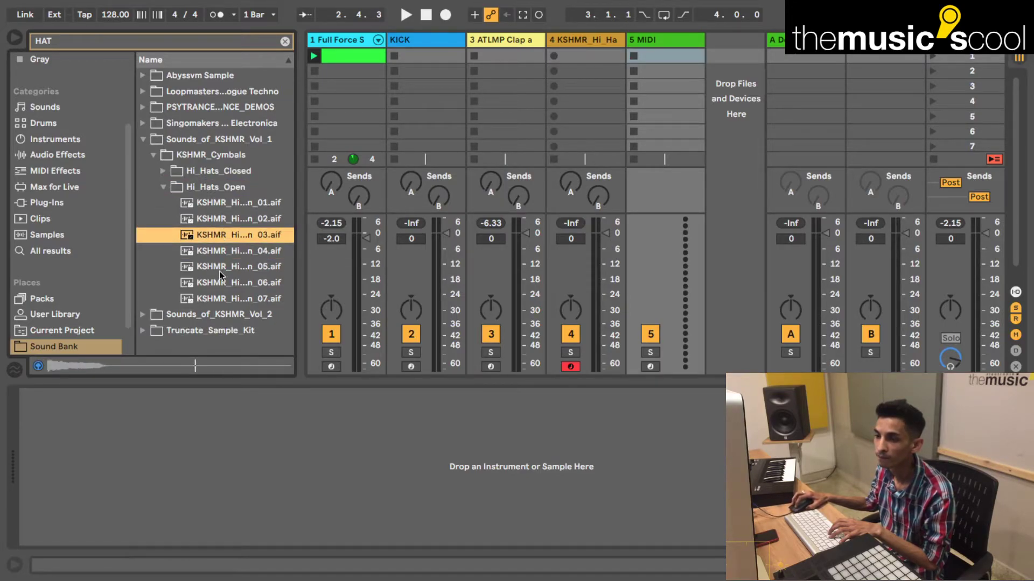
left_click(219, 271)
left_click(218, 286)
left_click(214, 269)
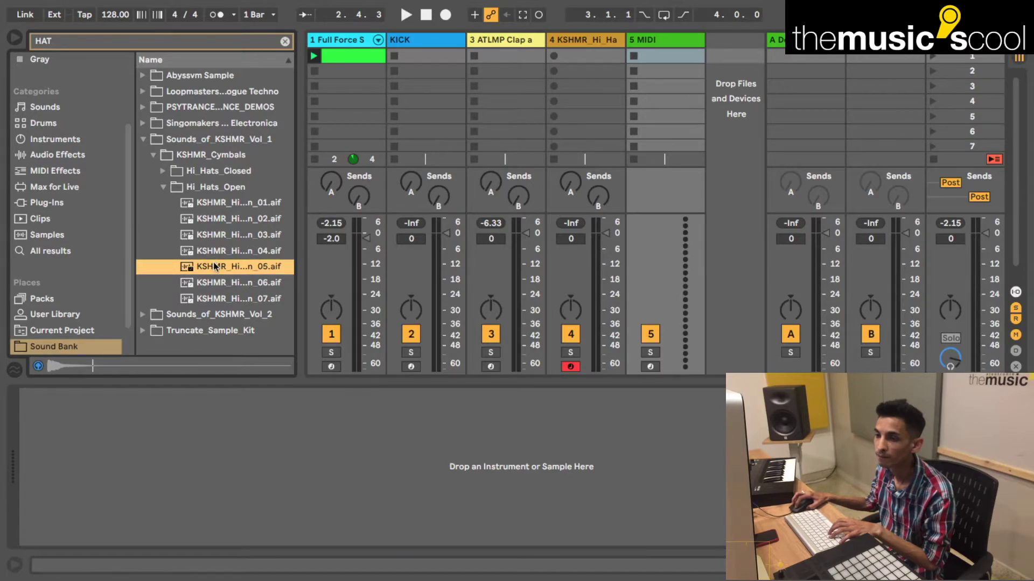
double_click(213, 266)
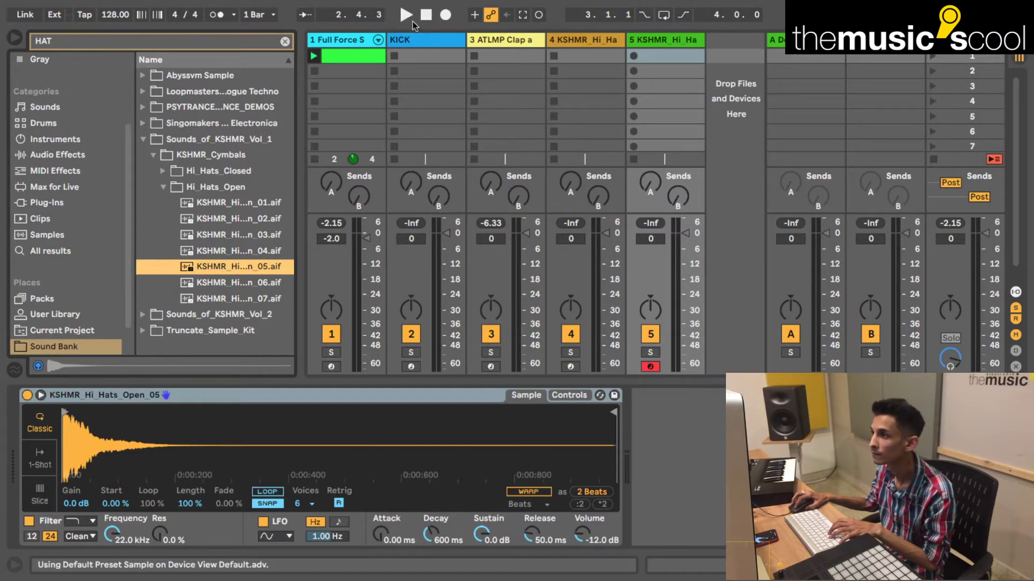
- Rename the clap track as CLAP, the closed hi-hat track as HI HAT and the open hi-hat track as OPEN HAT
left_click(478, 40)
key("super+r")
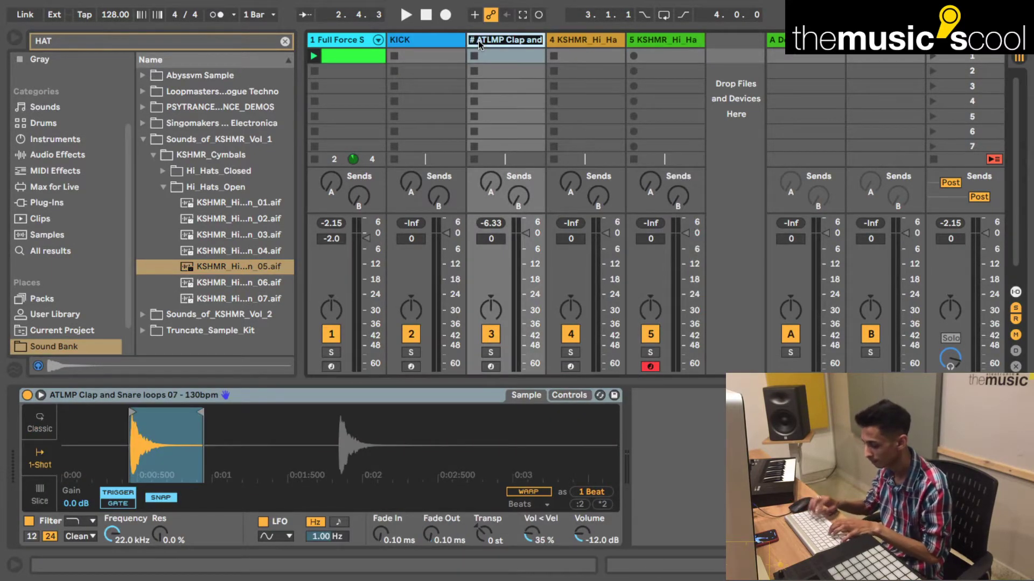
type("CLAP")
key("Tab")
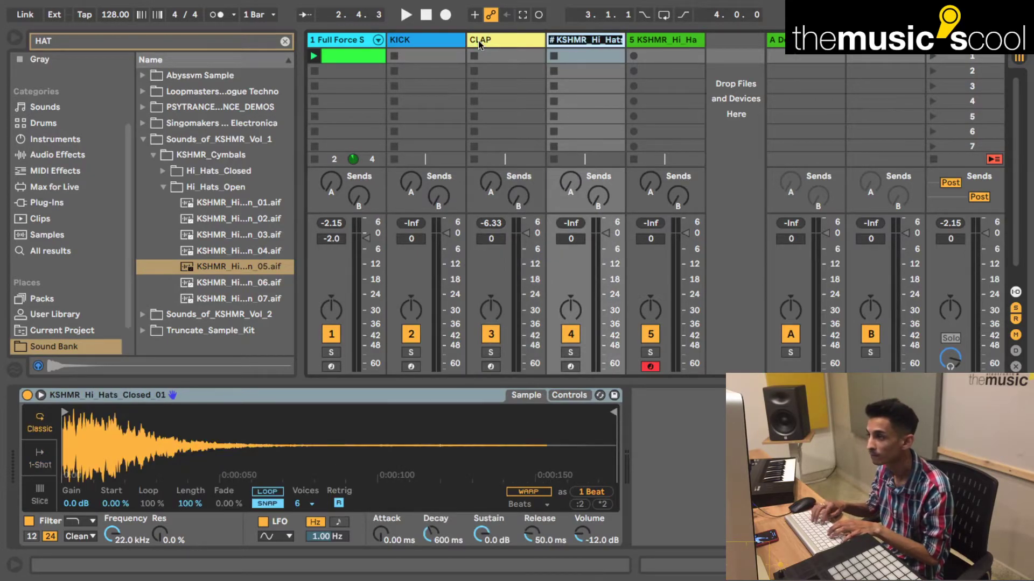
type("HI HAT")
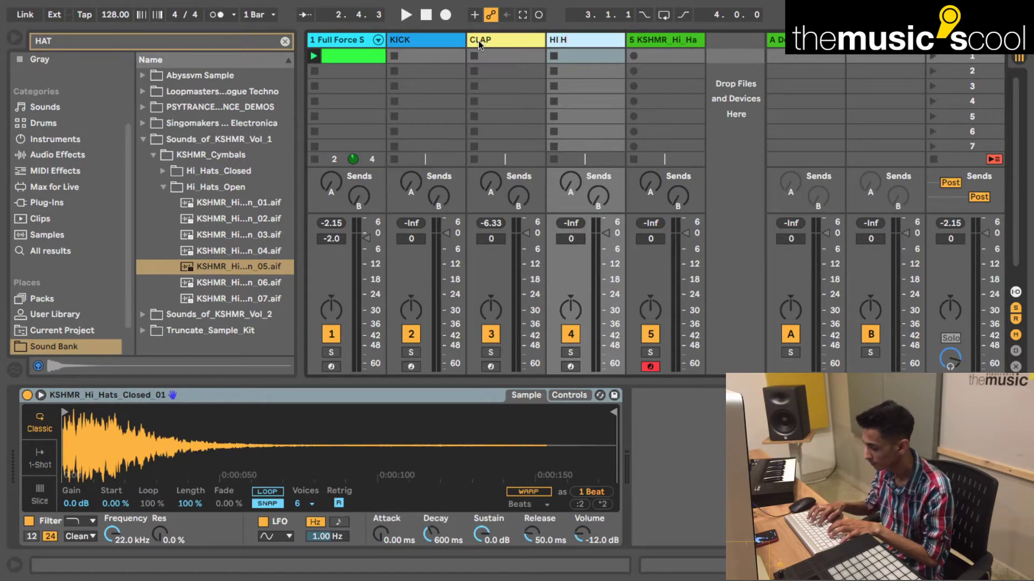
key("Tab")
type("OP")
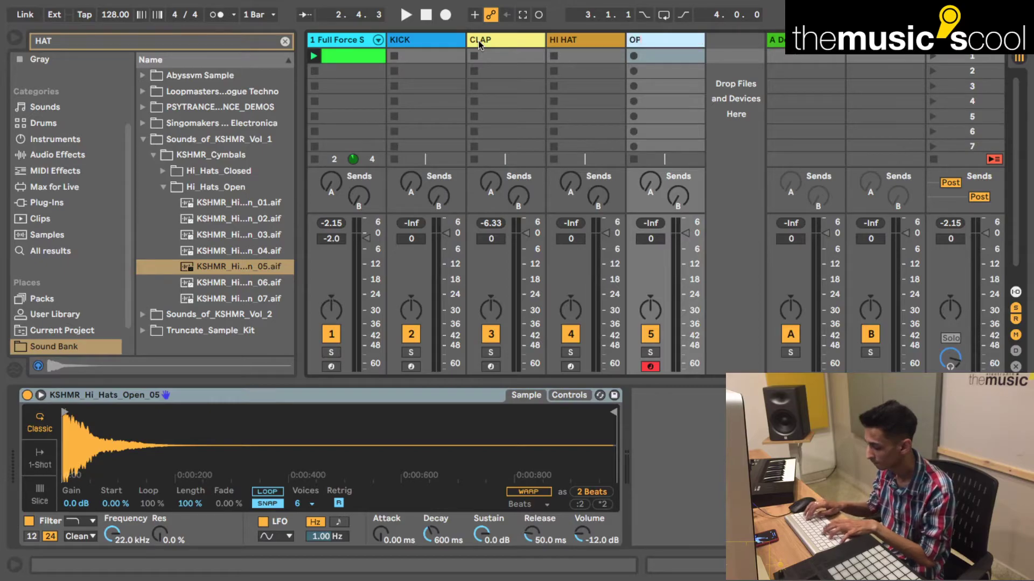
type("EN HAT")
key("Return")
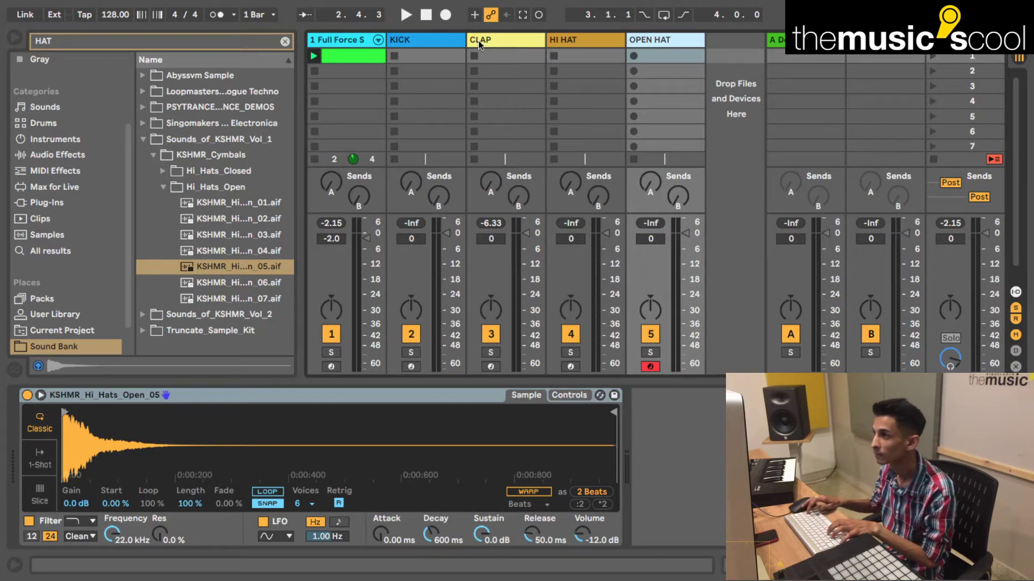
- Create a one-bar MIDI clip on the KICK track with half-beat C3 notes on all four beats
double_click(438, 56)
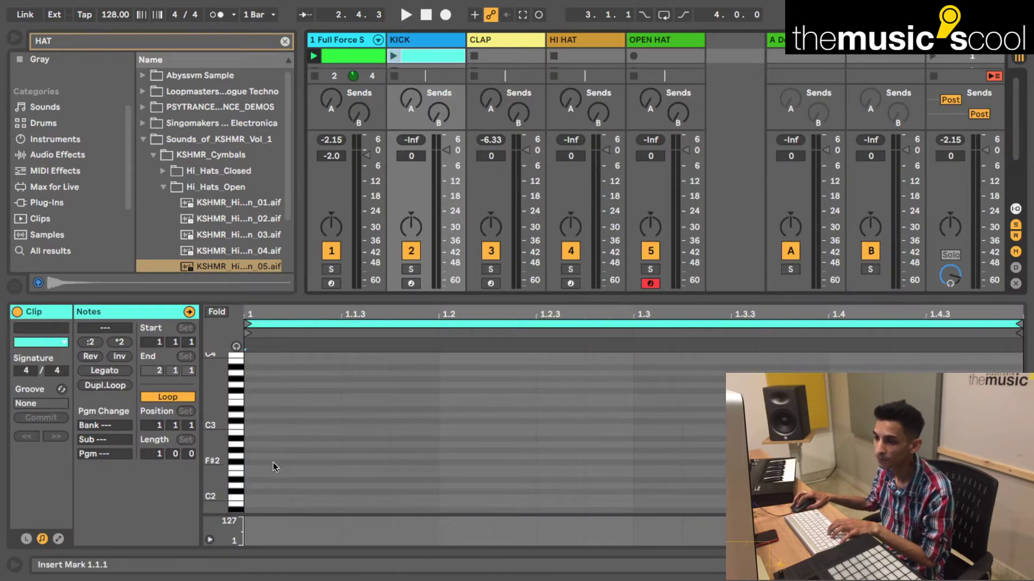
left_click_drag(235, 431, 253, 458)
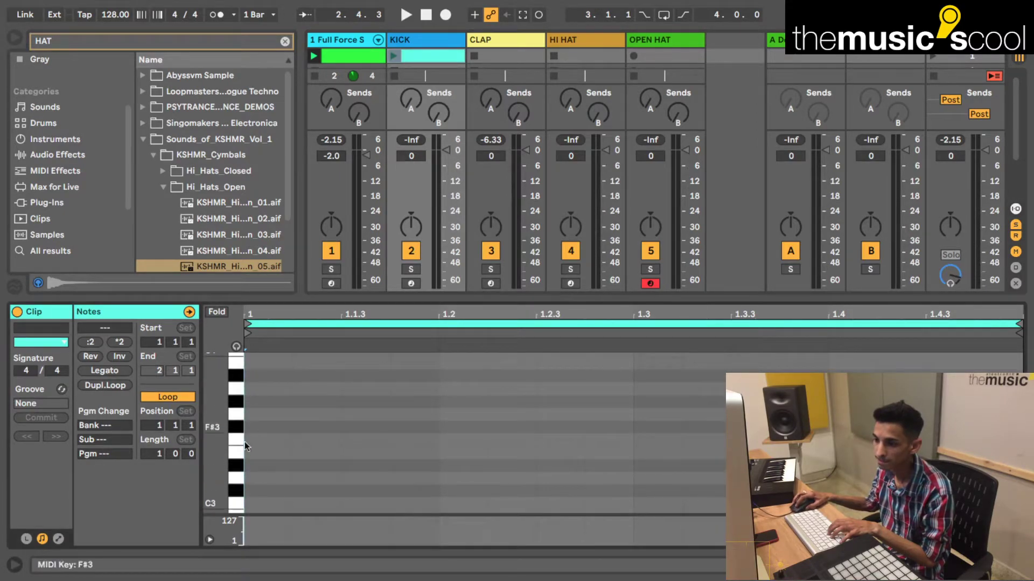
left_click(276, 506)
double_click(275, 506)
left_click_drag(288, 503, 341, 505)
left_click(430, 509)
left_click(279, 504)
key("ctrl+d")
key("ctrl+d")
key("ctrl+d")
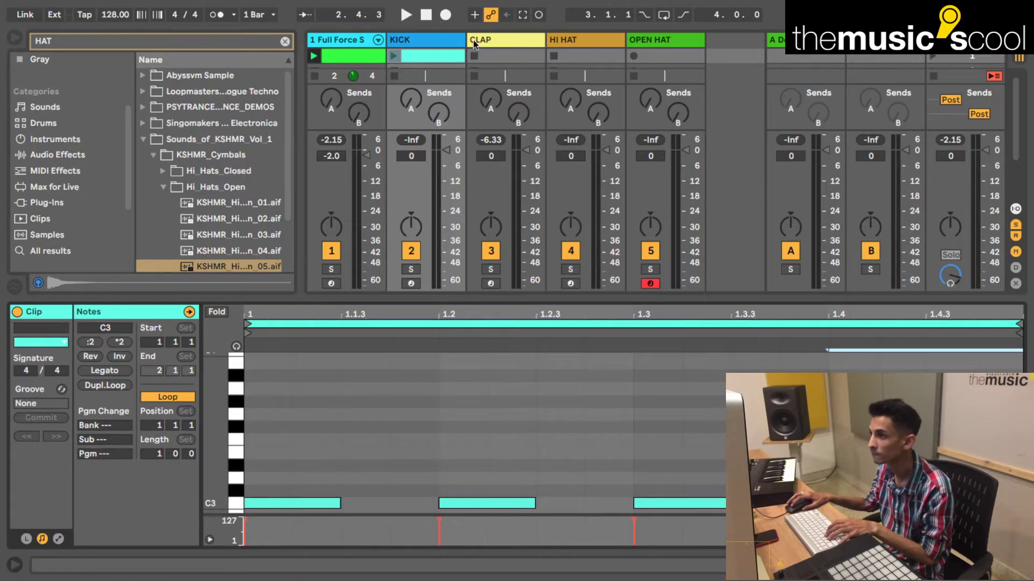
- Create a one-bar MIDI clip on the CLAP track with half-beat C3 notes on beats 1.2 and 1.4
double_click(513, 55)
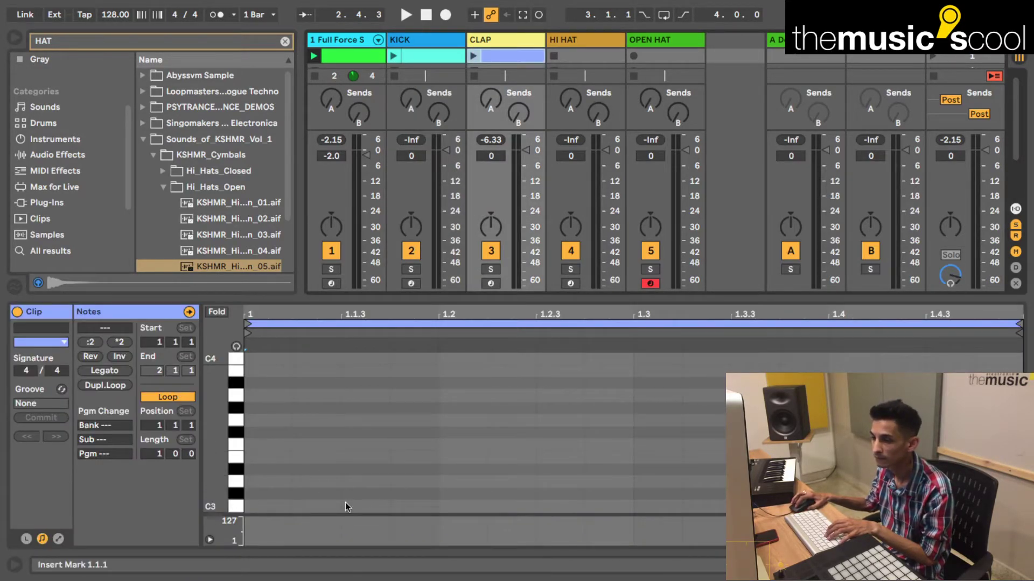
double_click(361, 506)
left_click_drag(362, 505, 526, 501)
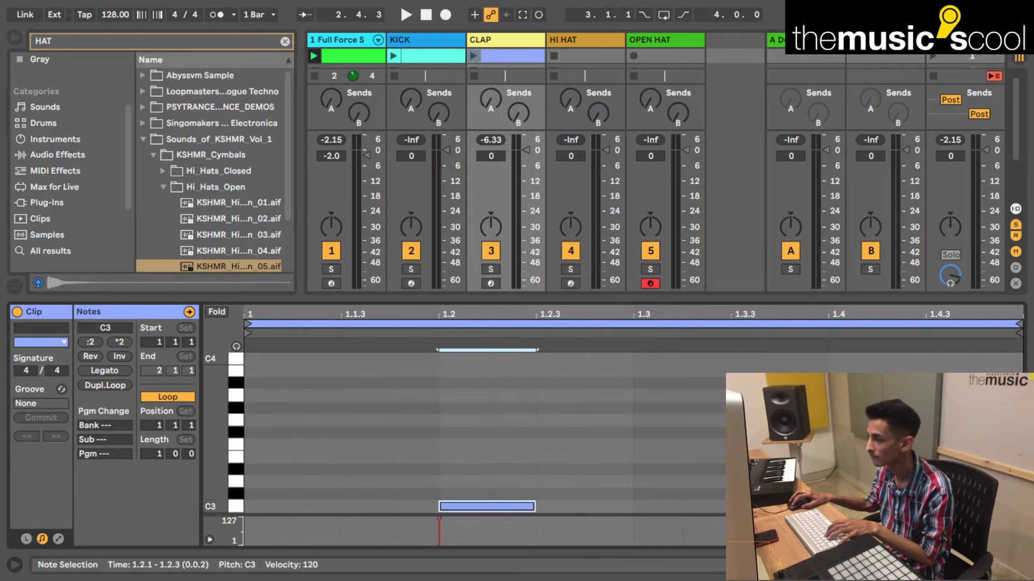
left_click(853, 485)
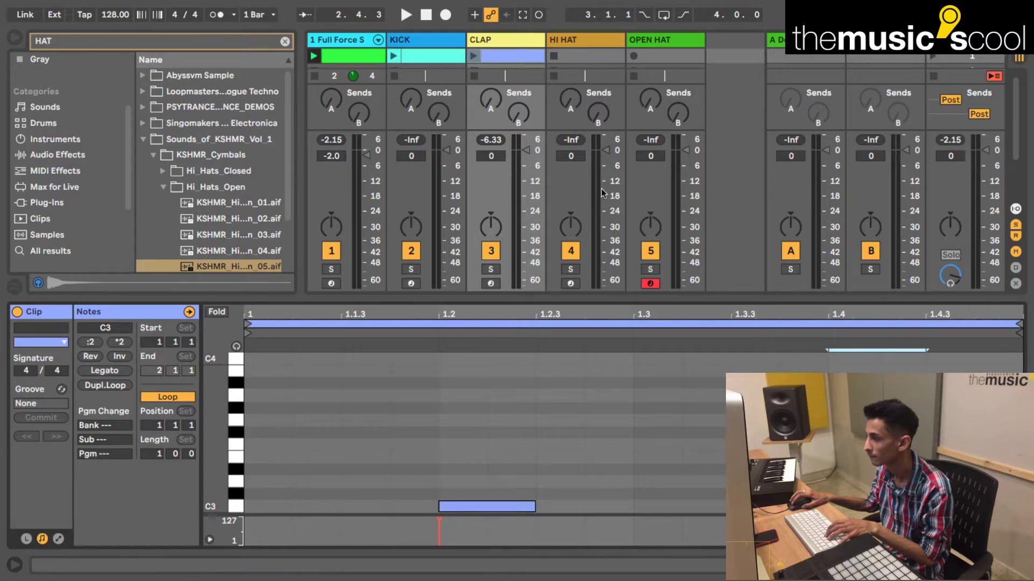
- Create a HI HAT clip with sixteenth C3 notes on the offbeats 1.1.3, 1.2.3, 1.3.3 and 1.4.3
double_click(587, 56)
double_click(345, 506)
double_click(549, 507)
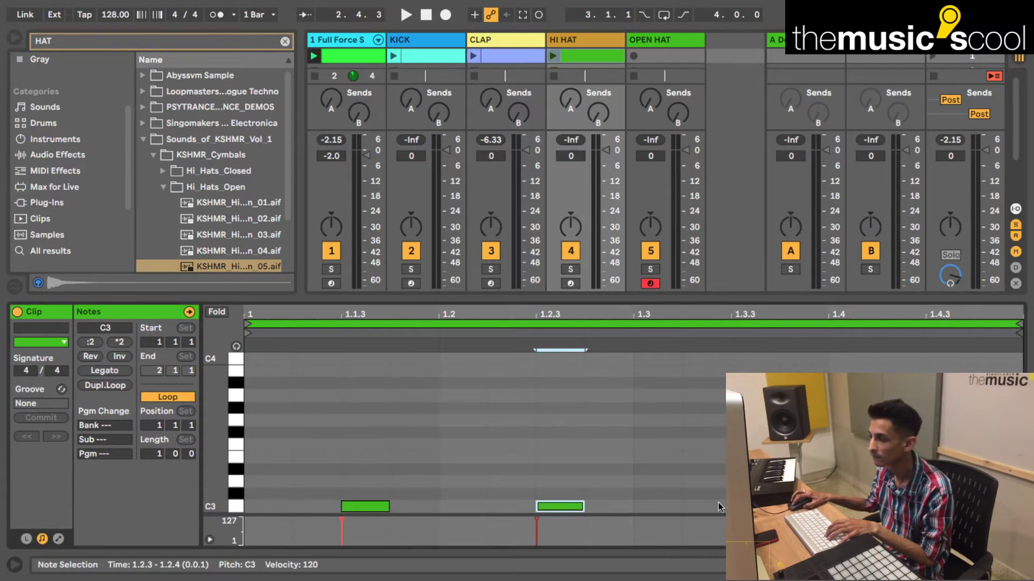
double_click(746, 507)
double_click(940, 506)
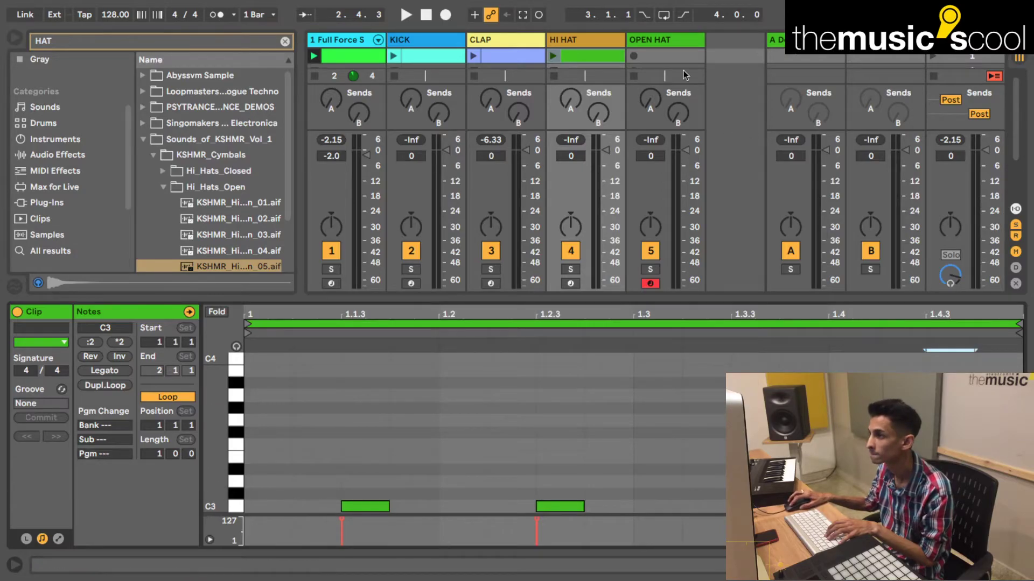
- Create an OPEN HAT clip with sixteenth C3 notes on the four offbeats from 1.1.3 to 1.4.3
double_click(668, 55)
double_click(370, 506)
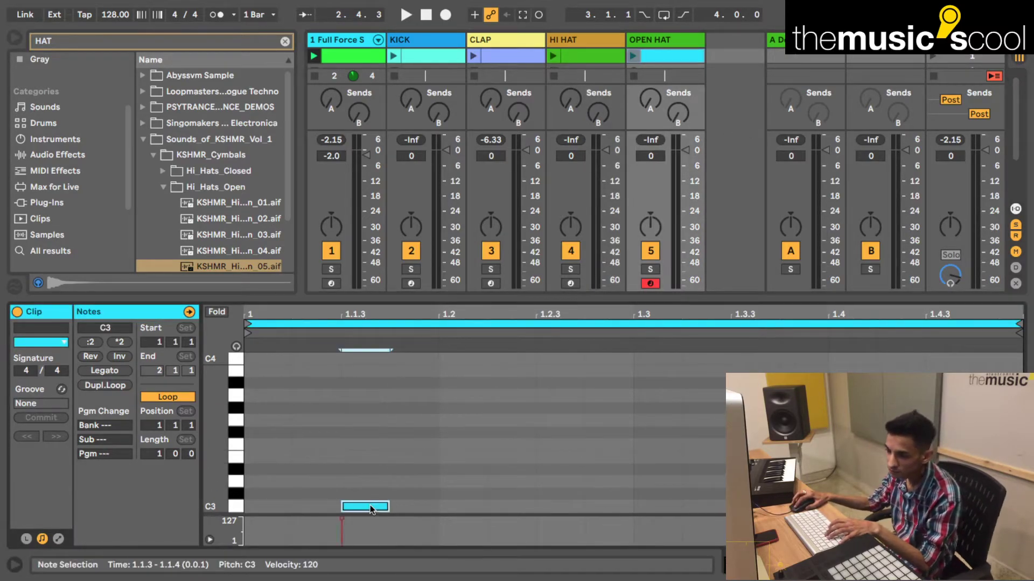
double_click(555, 507)
double_click(746, 506)
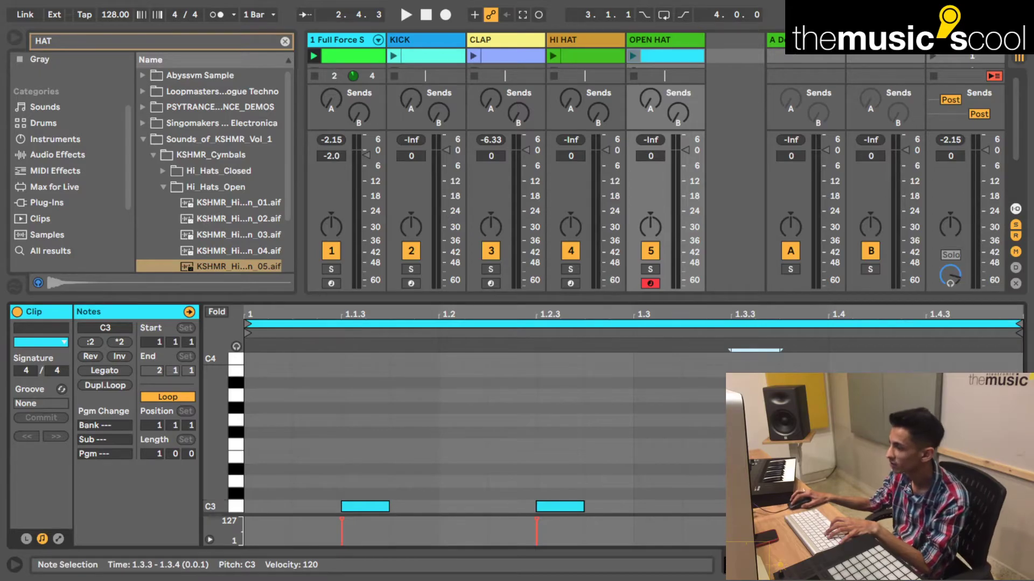
double_click(940, 507)
- Mute the HI HAT and OPEN HAT tracks and launch the first scene to play all clips together
key("ctrl+alt+l")
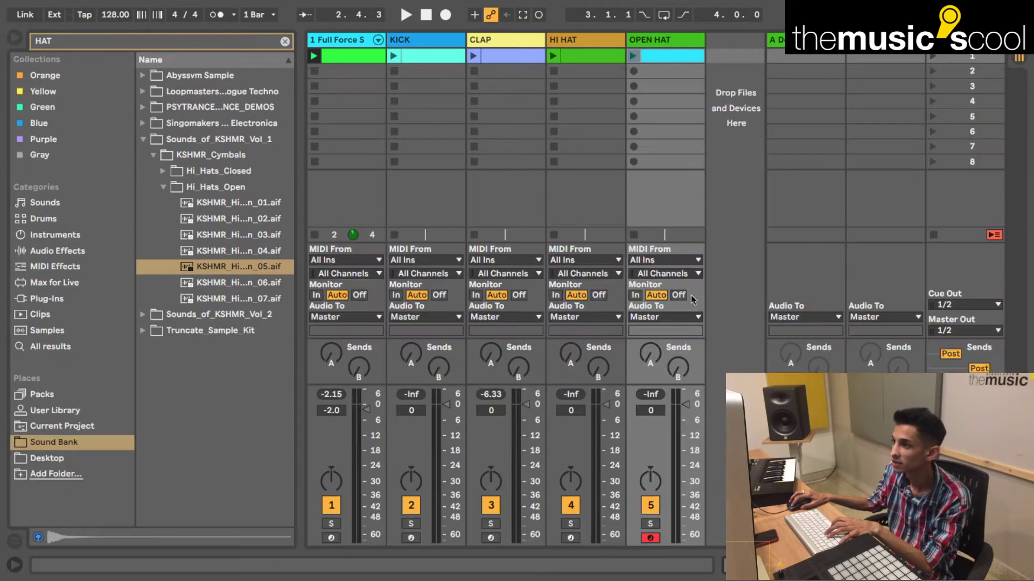
left_click(651, 505)
left_click(572, 505)
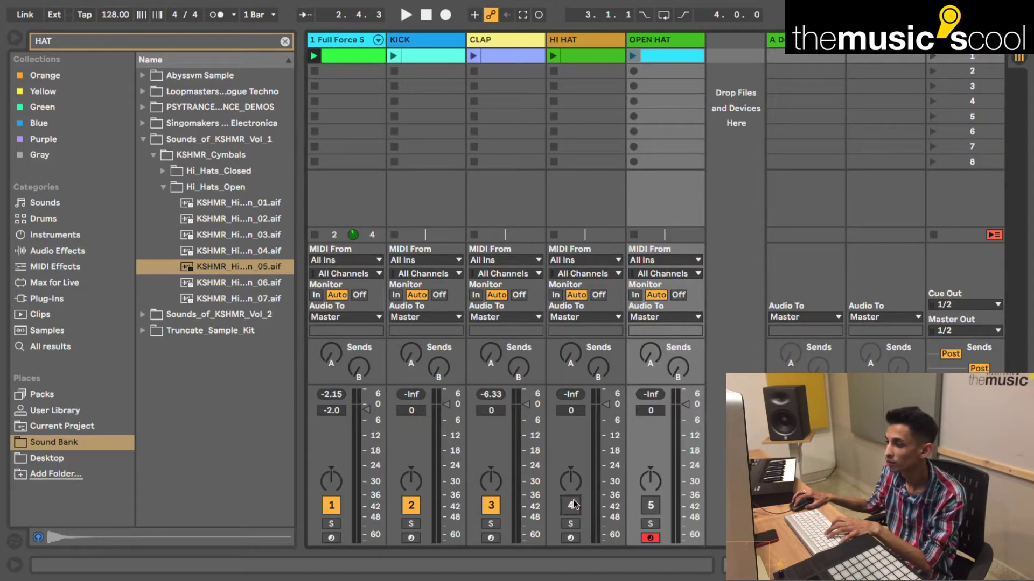
left_click(936, 66)
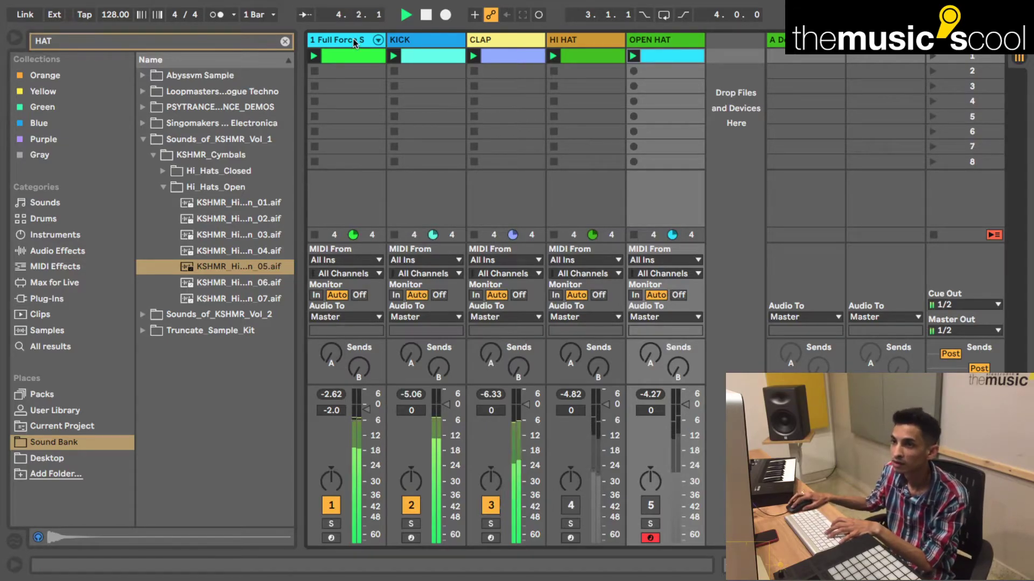
- Clear the browser search and audition the Full Force Saw track with its Arpeggiator Rate set to 1/16
left_click(286, 42)
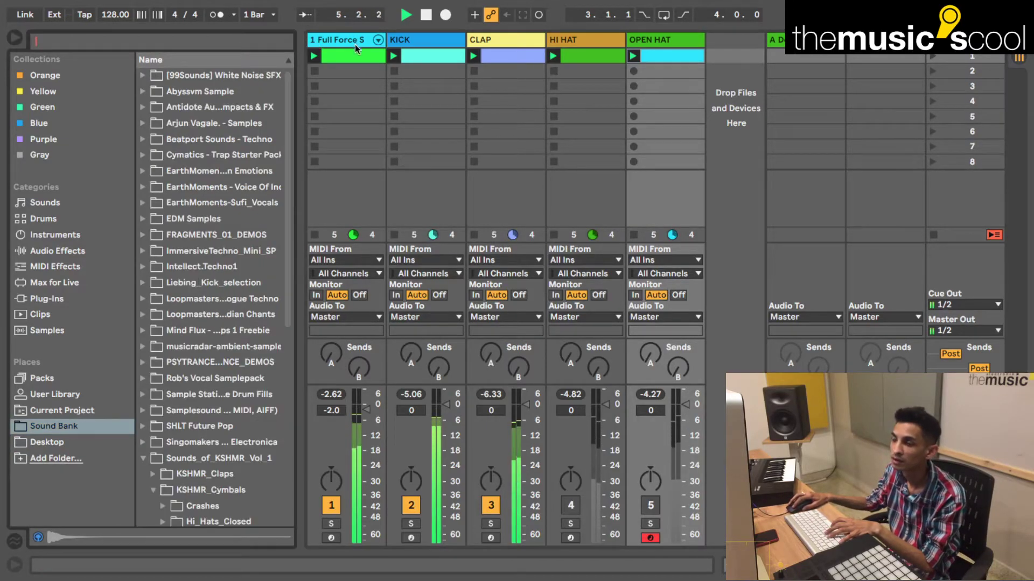
double_click(336, 38)
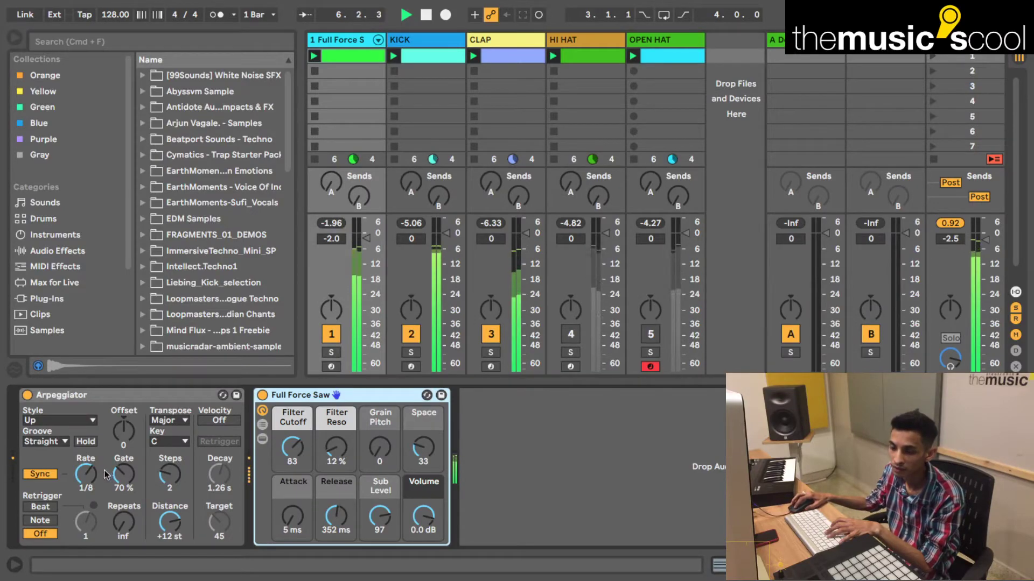
mouse_move(85, 474)
left_mouse_down()
mouse_move(85, 452)
mouse_move(86, 463)
left_mouse_up()
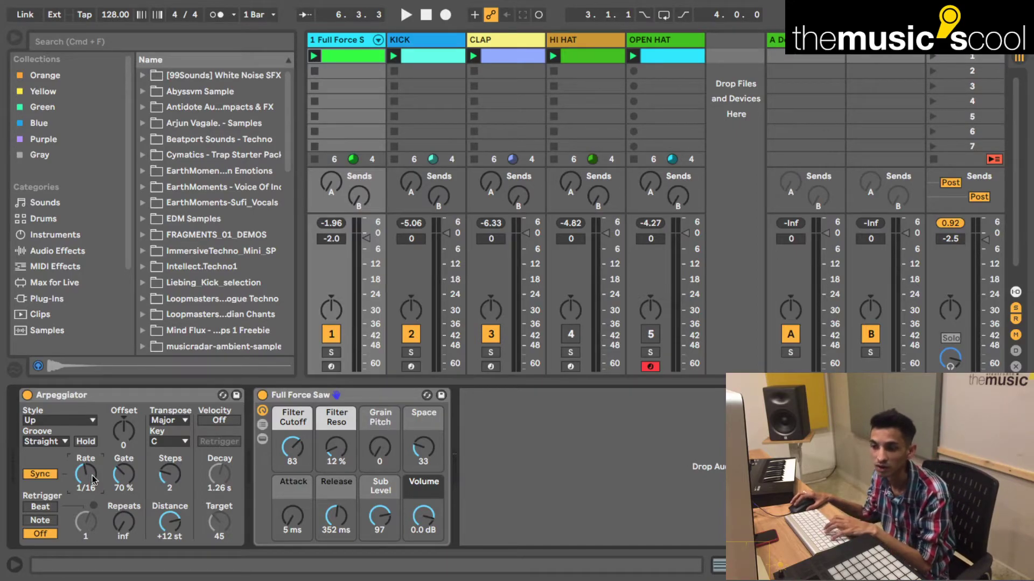
key("space")
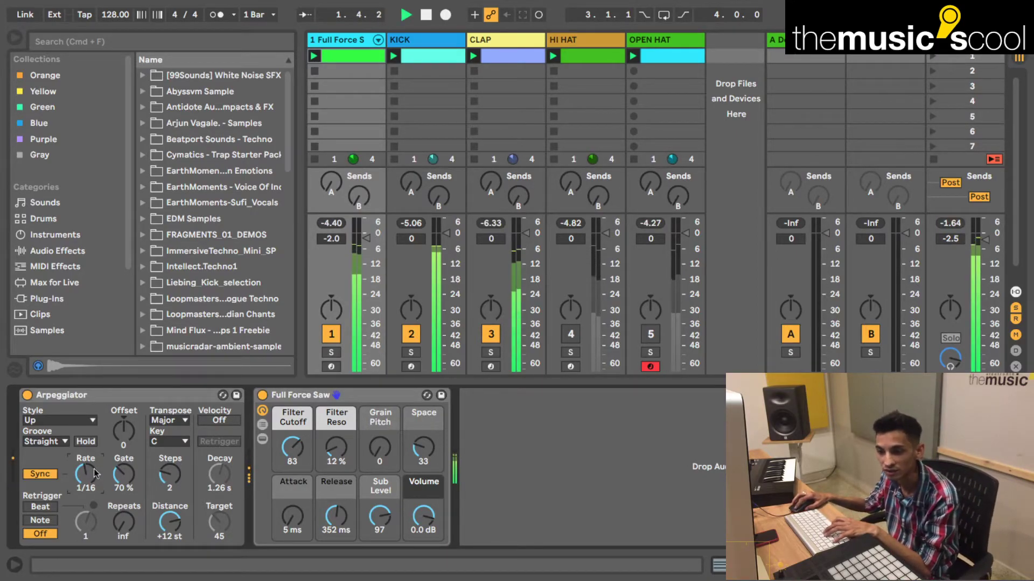
key("space")
- Set the Arpeggiator's Distance to +7 st, Rate to 1/8 and Gate to 80 % while playing the beat
left_click_drag(170, 521, 170, 541)
key("space")
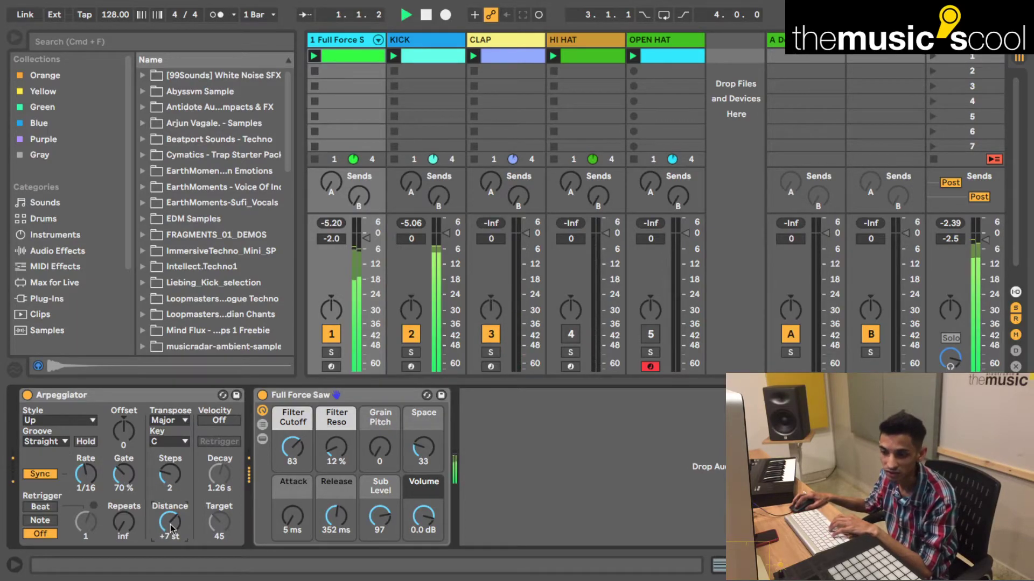
left_click_drag(86, 473, 118, 514)
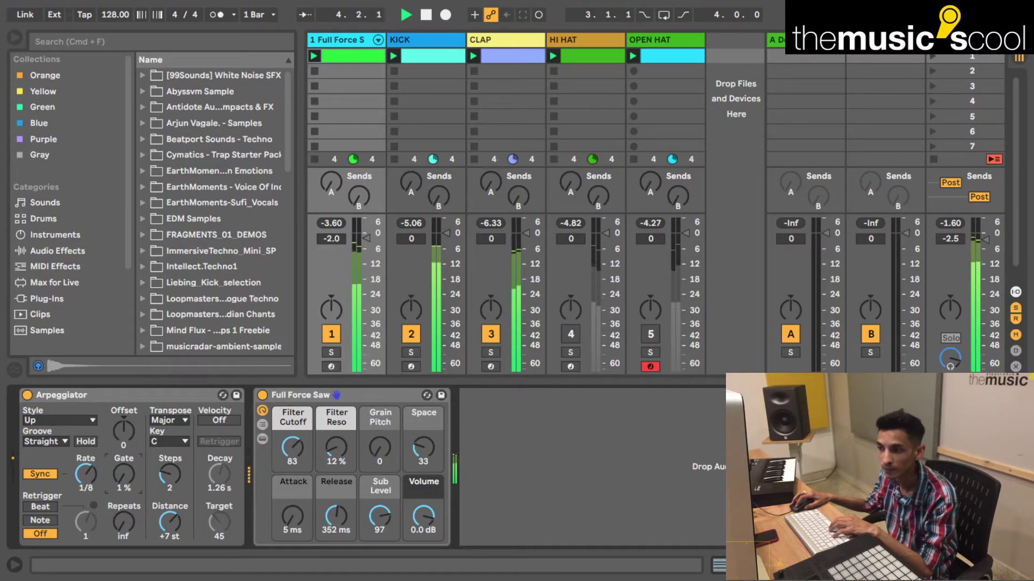
left_click_drag(123, 474, 123, 461)
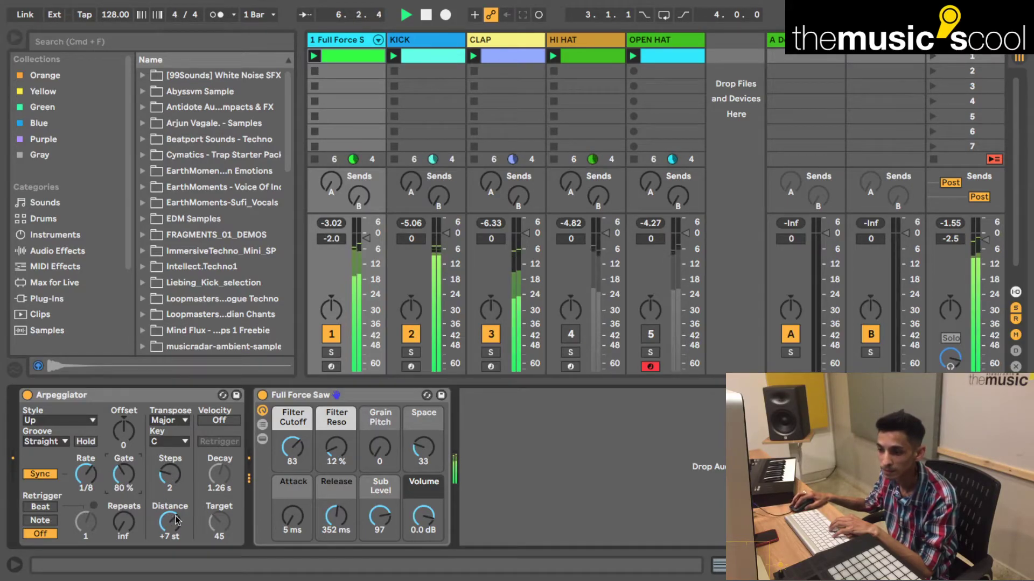
- Change the Arpeggiator's Style to Converge and play the set back
left_click(49, 422)
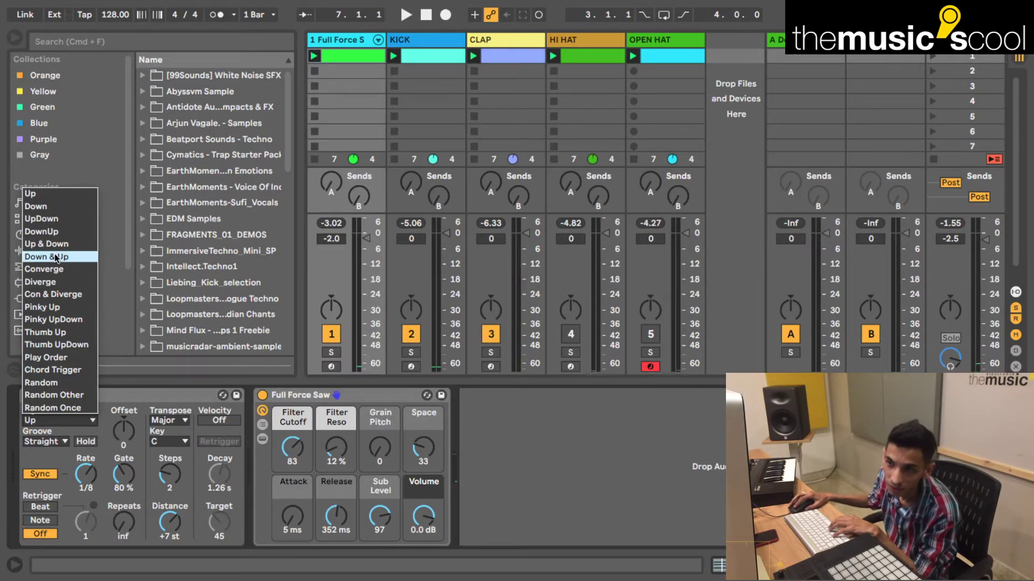
left_click(54, 269)
key("space")
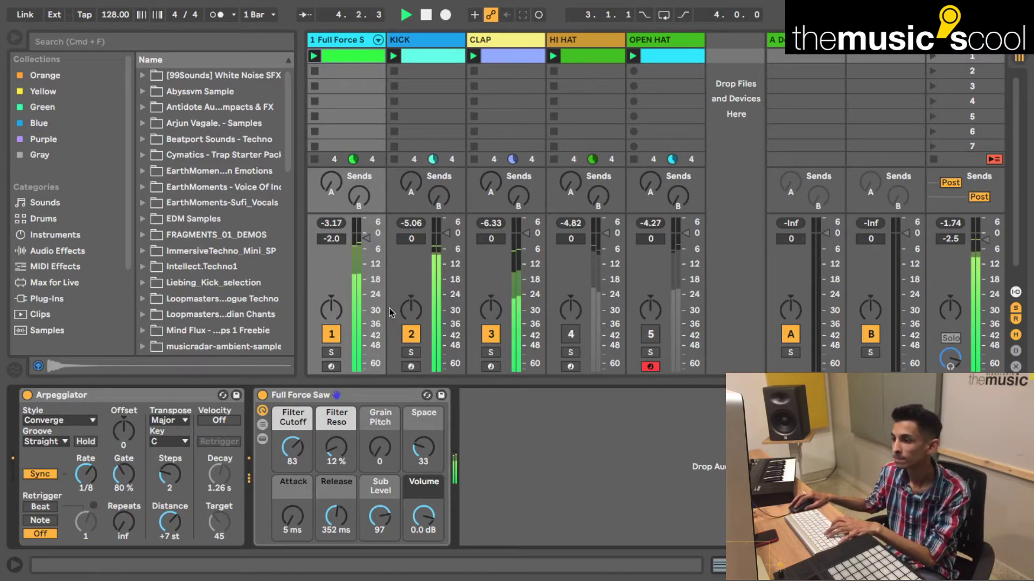
- Mute the KICK track during playback, and bring the KICK and HI HAT tracks back into the mix
left_click(413, 336)
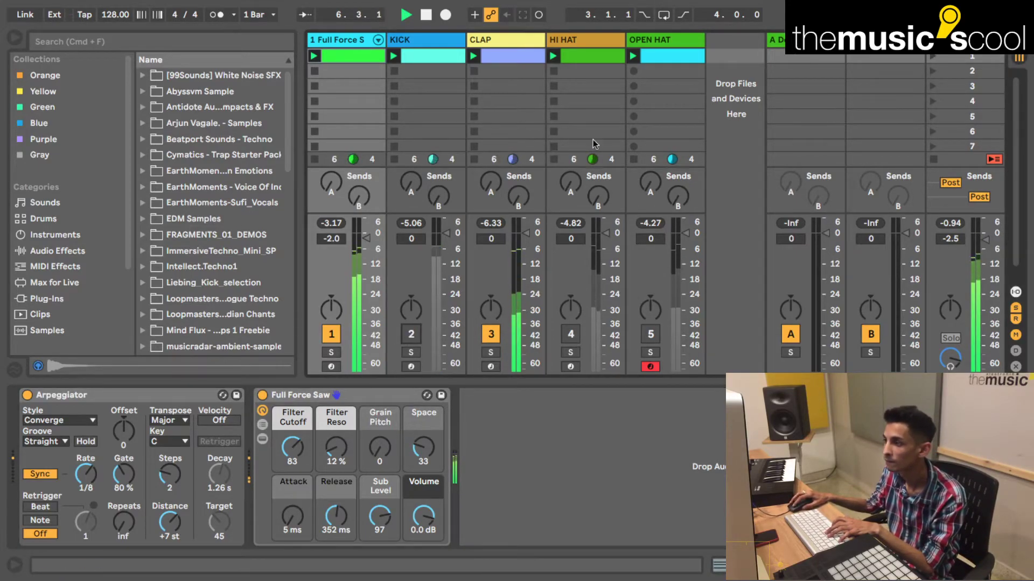
left_click(564, 39)
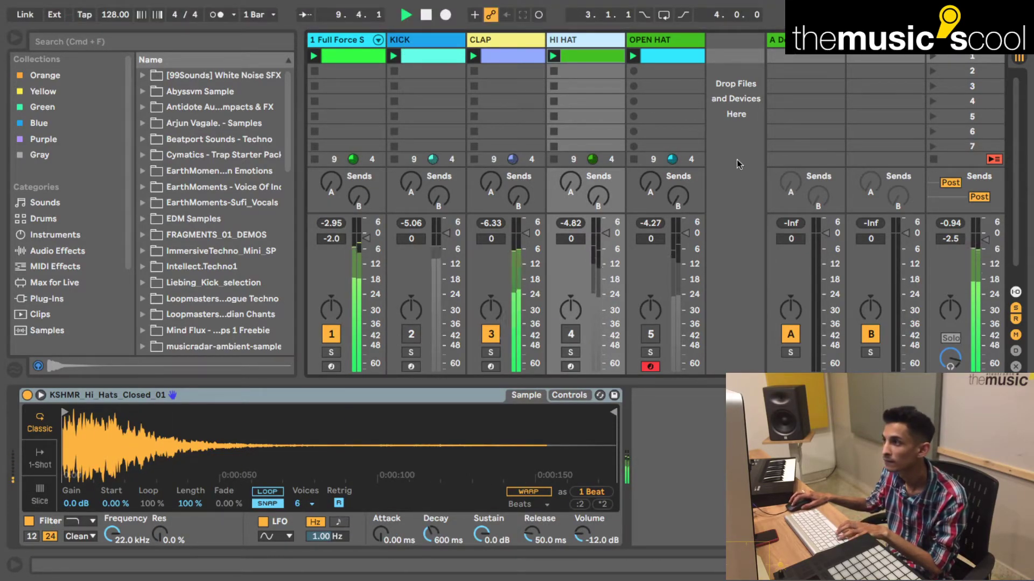
left_click(432, 47)
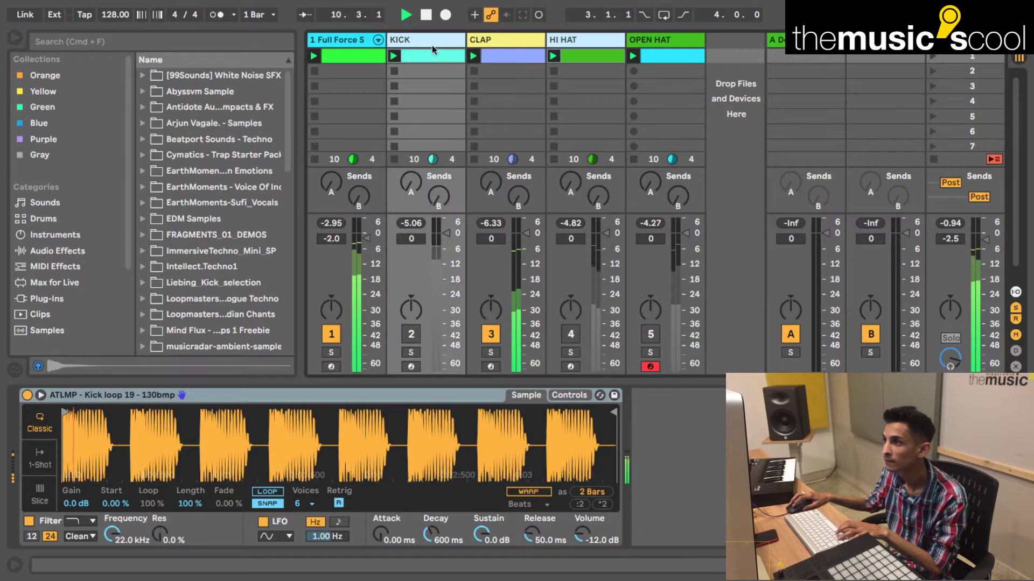
left_click(411, 334)
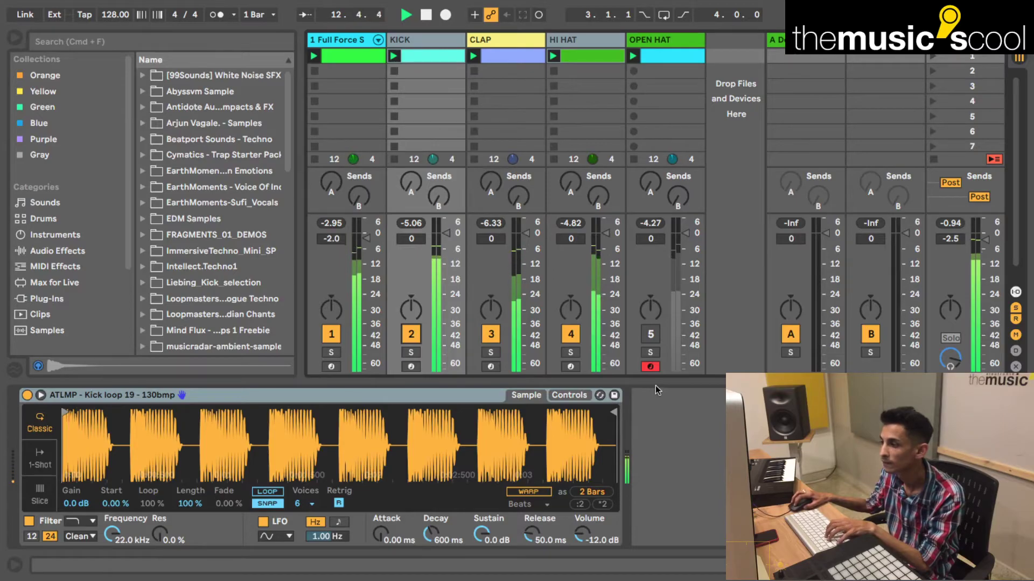
- Stop playback and delete the Full Force Saw track together with its Arpeggiator
key("super+alt+l")
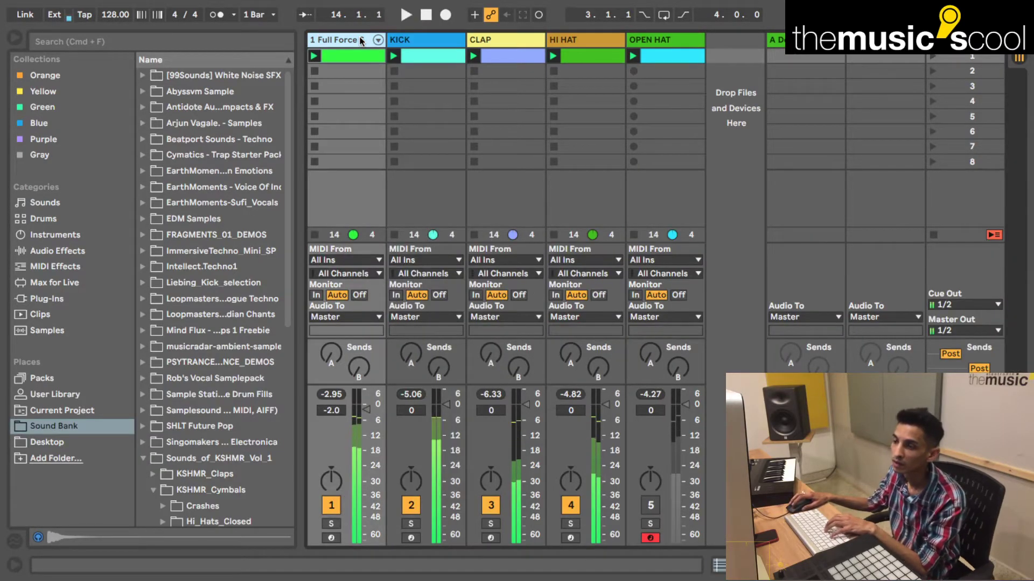
key("super+alt+l")
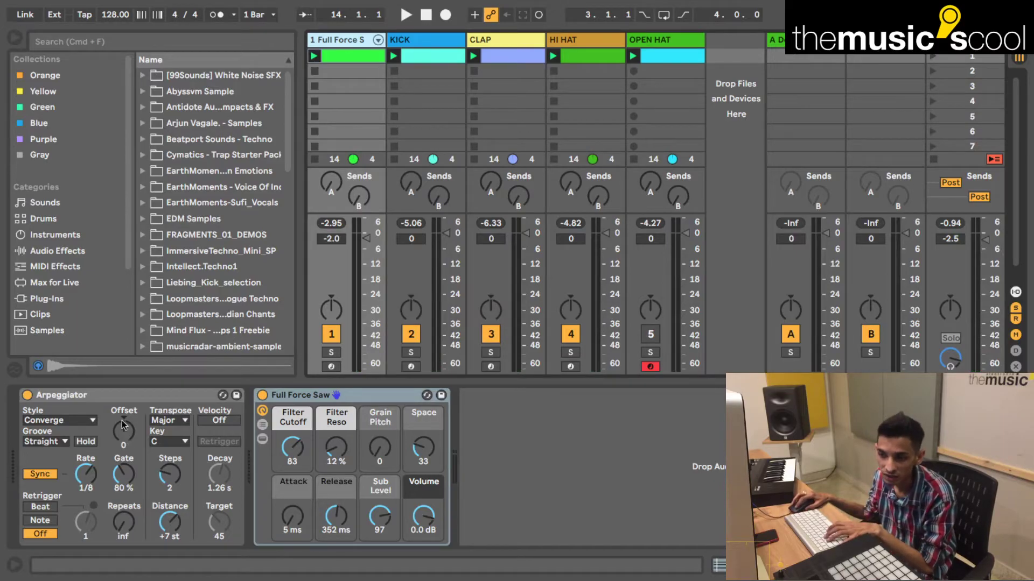
left_click(135, 404)
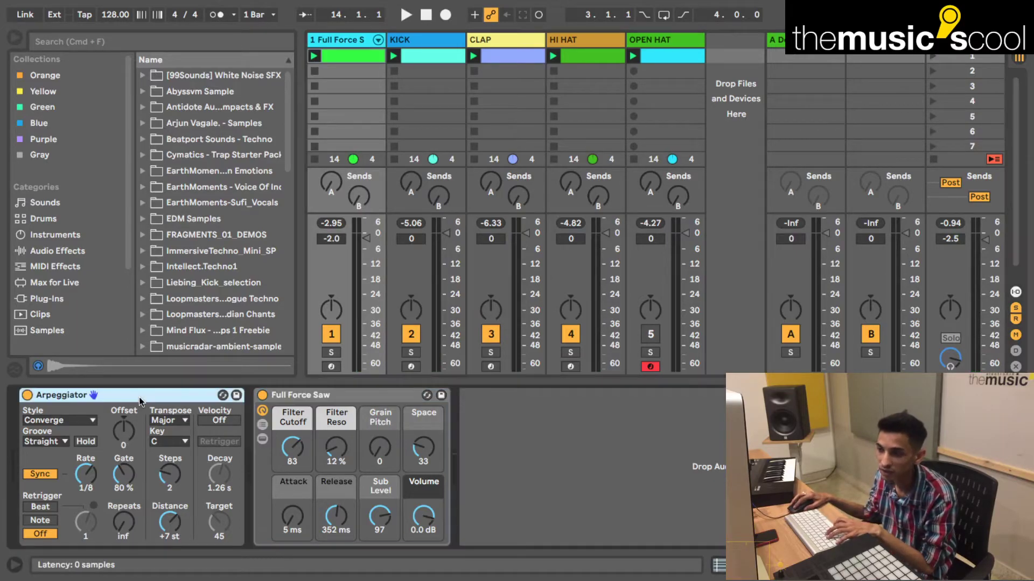
left_click(359, 43)
key("Delete")
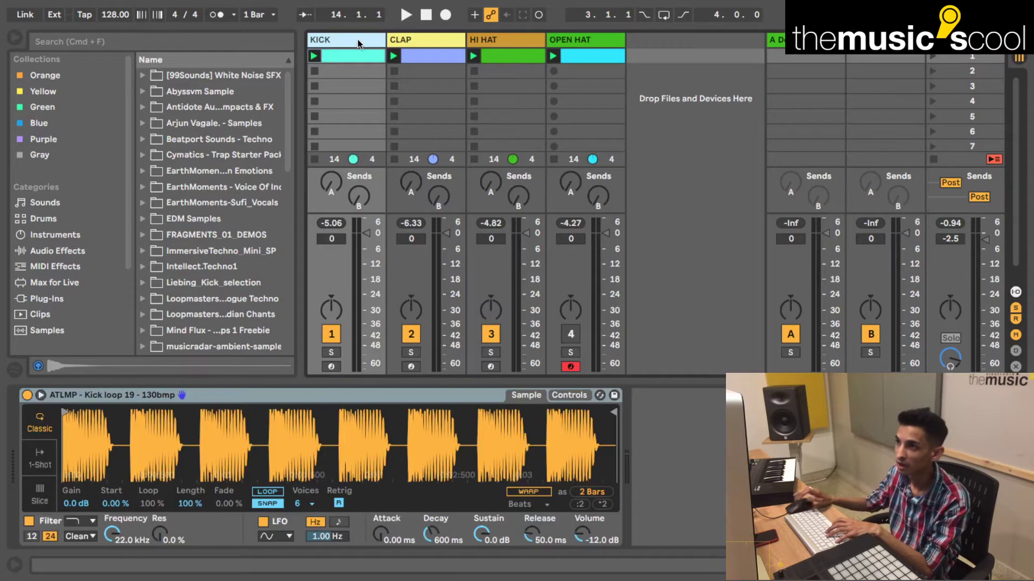
- Insert a new MIDI track and move it to the front of the set, before the KICK track
right_click(634, 43)
left_click(663, 61)
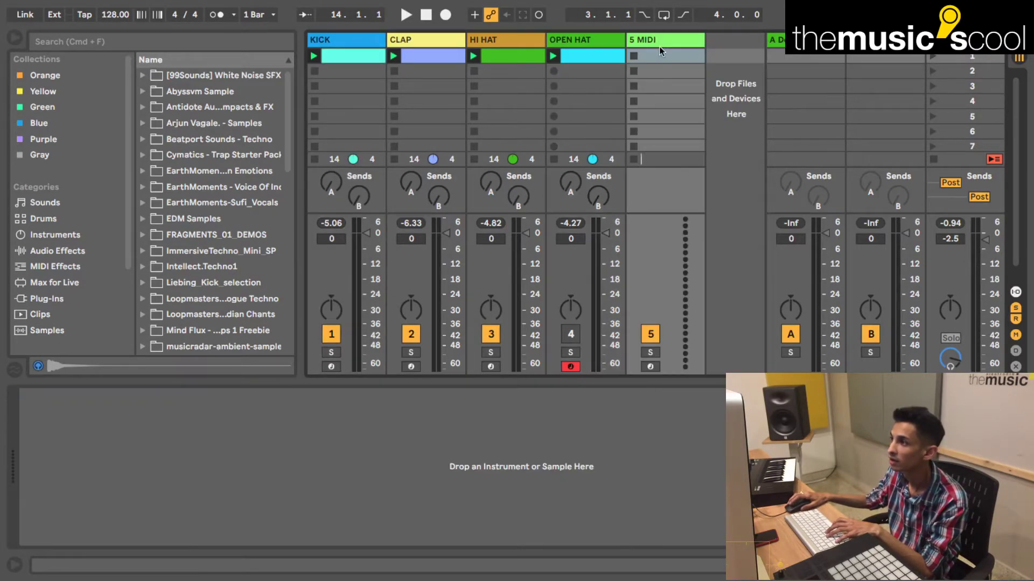
left_click_drag(666, 39, 344, 40)
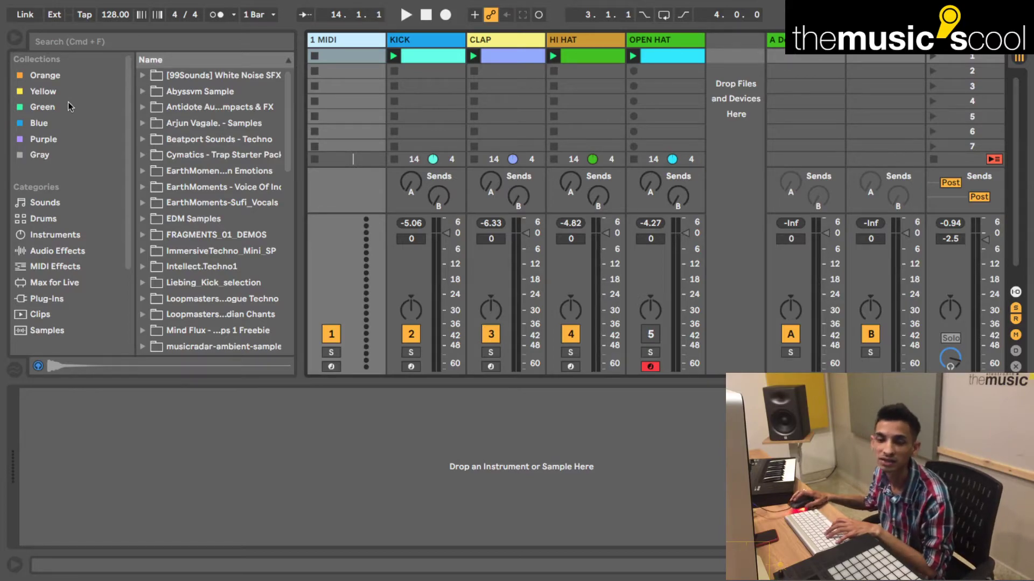
- Load the Arpeggiator MIDI effect onto the new MIDI track
left_click(48, 251)
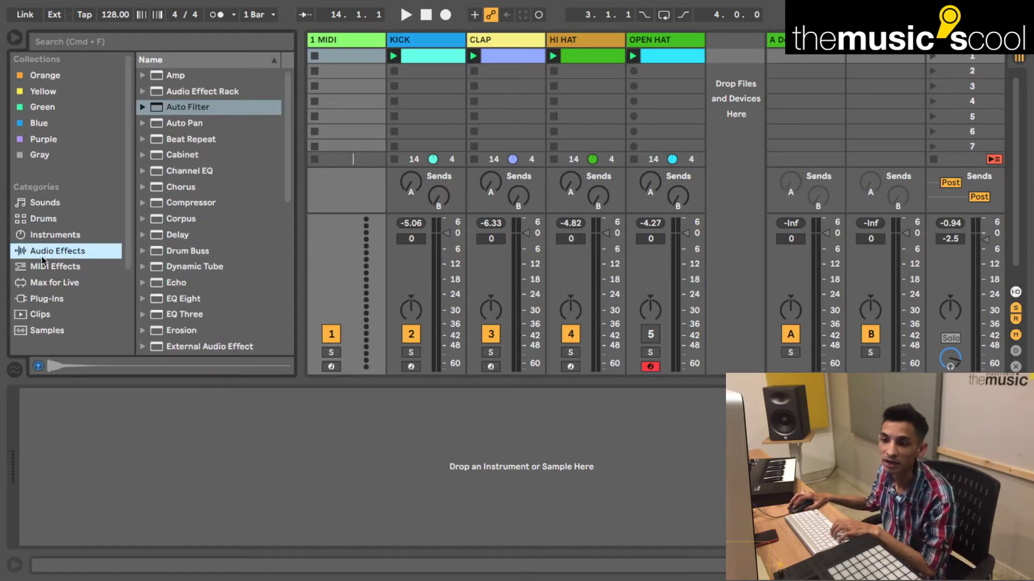
left_click(56, 237)
left_click(59, 268)
double_click(180, 75)
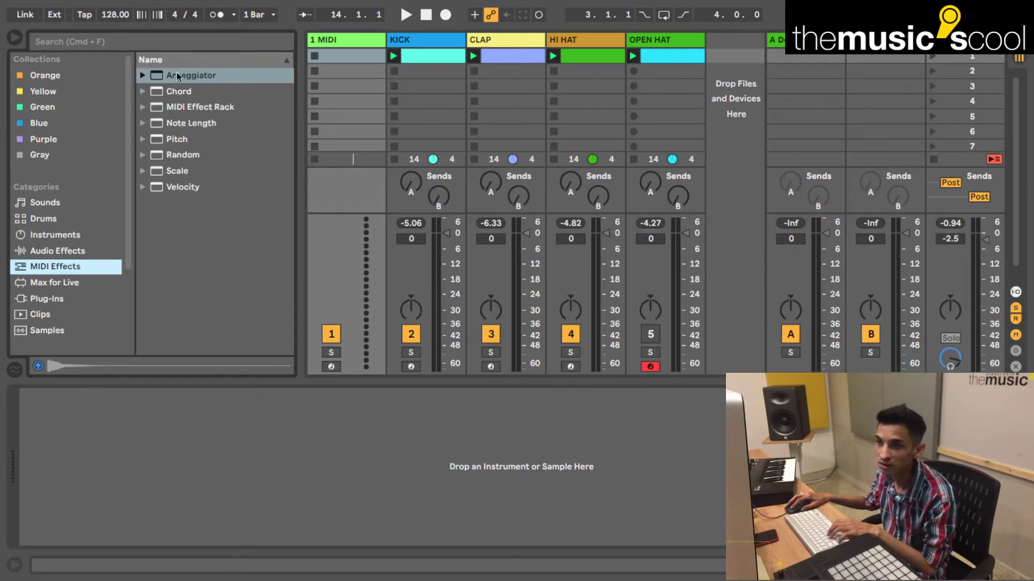
- Audition the Analog instrument's Bass presets, load Analog 80 Bass.adv behind the Arpeggiator and arm the track
left_click(56, 236)
scroll(165, 208, "up", 5)
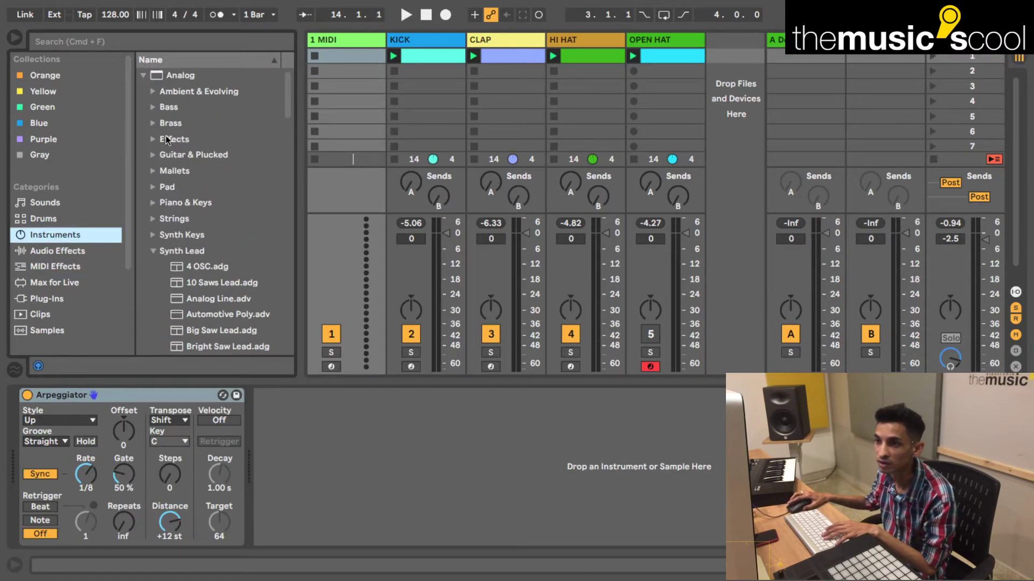
left_click(153, 107)
left_click(221, 128)
left_click(221, 140)
left_click(222, 166)
left_click(222, 162)
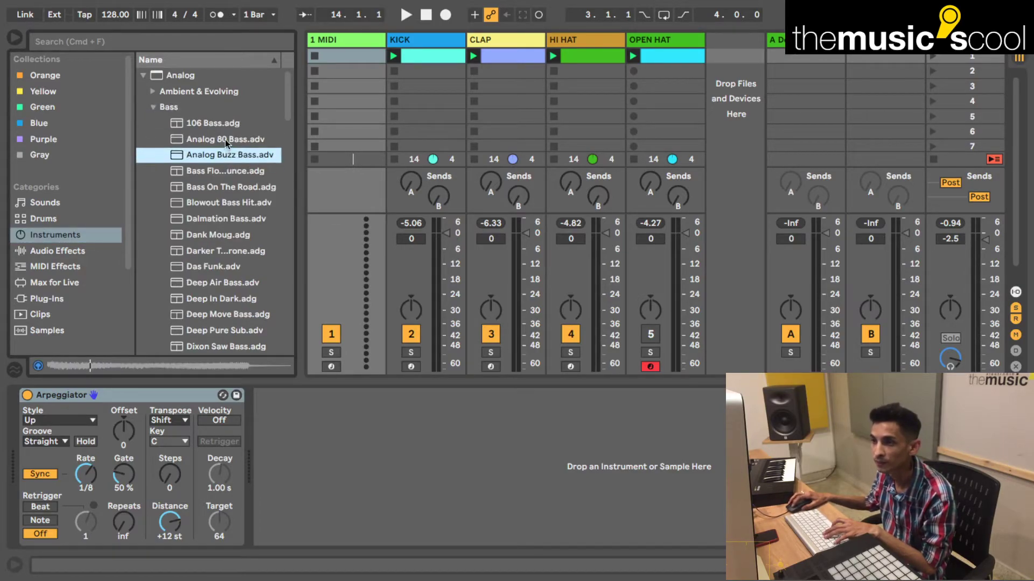
left_click(225, 140)
double_click(225, 140)
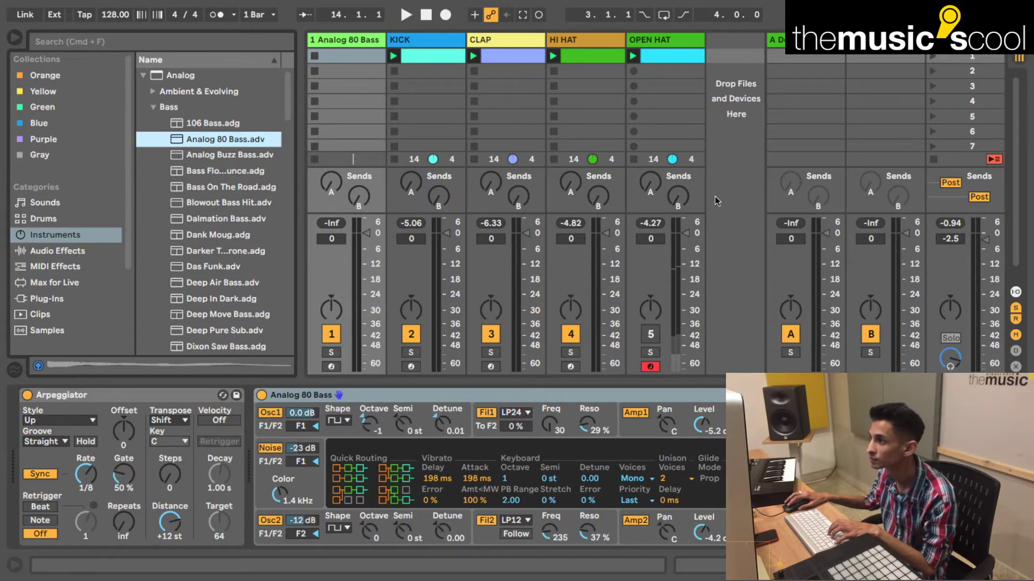
left_click(334, 377)
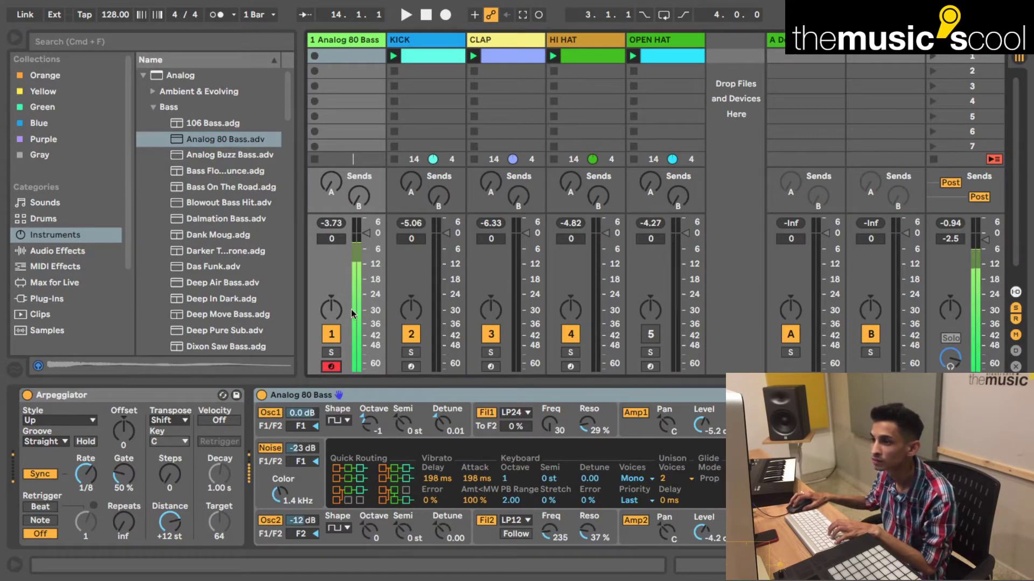
- Create a one-bar MIDI clip in the bass track's first slot with a C1 note extended by Legato to fill the bar
double_click(346, 56)
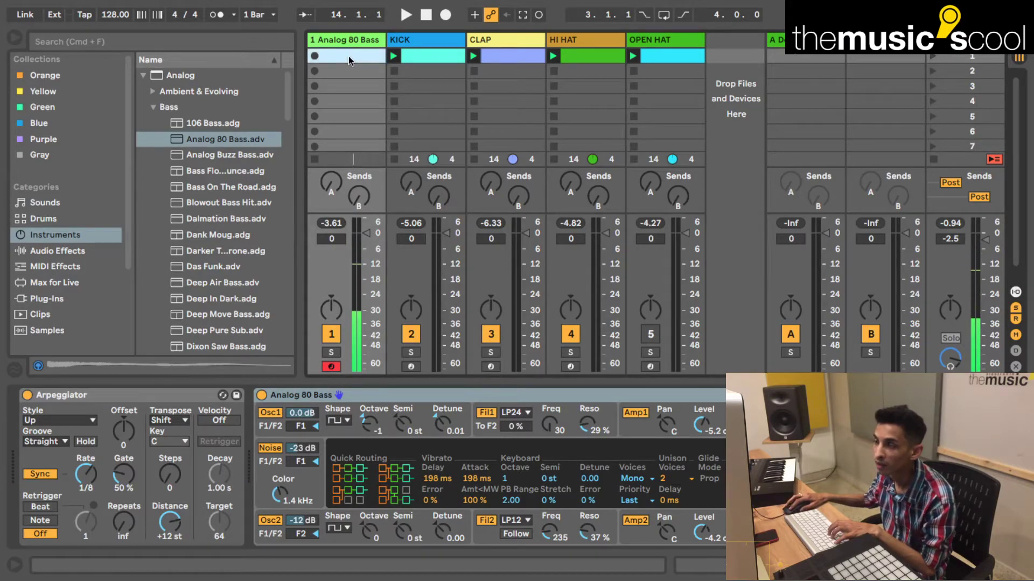
scroll(260, 480, "down", 1)
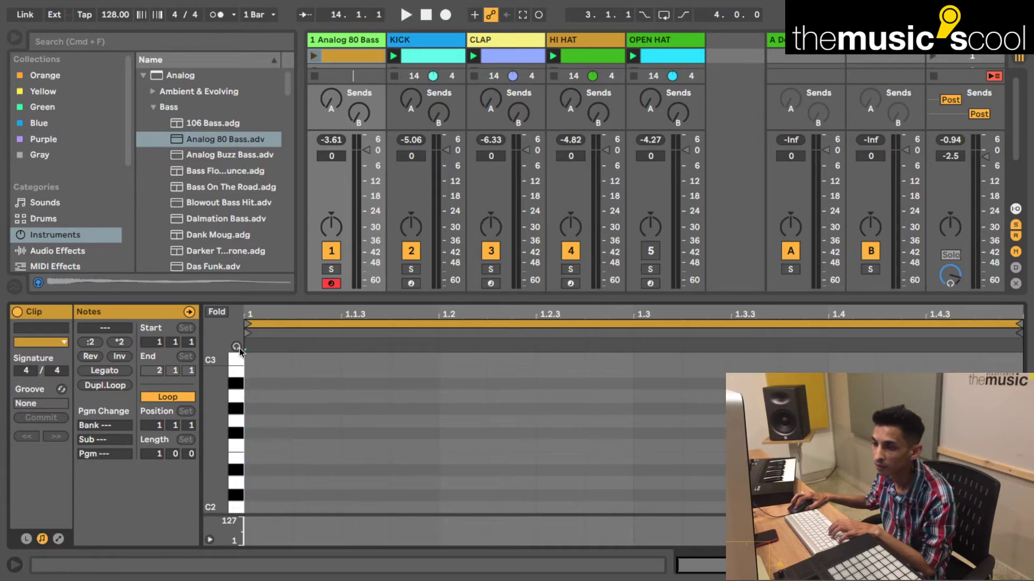
scroll(239, 495, "down", 6)
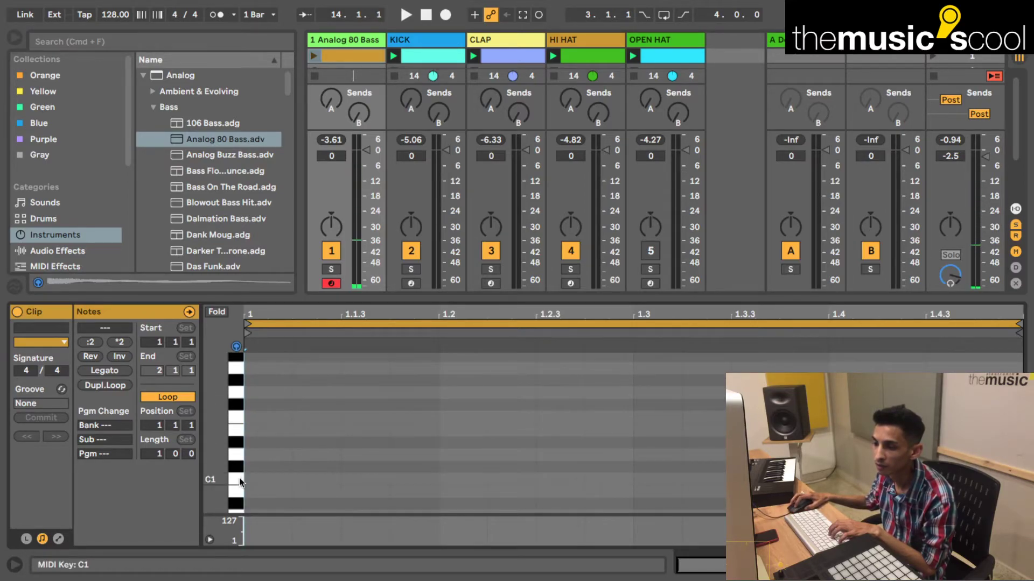
left_click(239, 488)
left_click(238, 488)
scroll(243, 480, "down", 2)
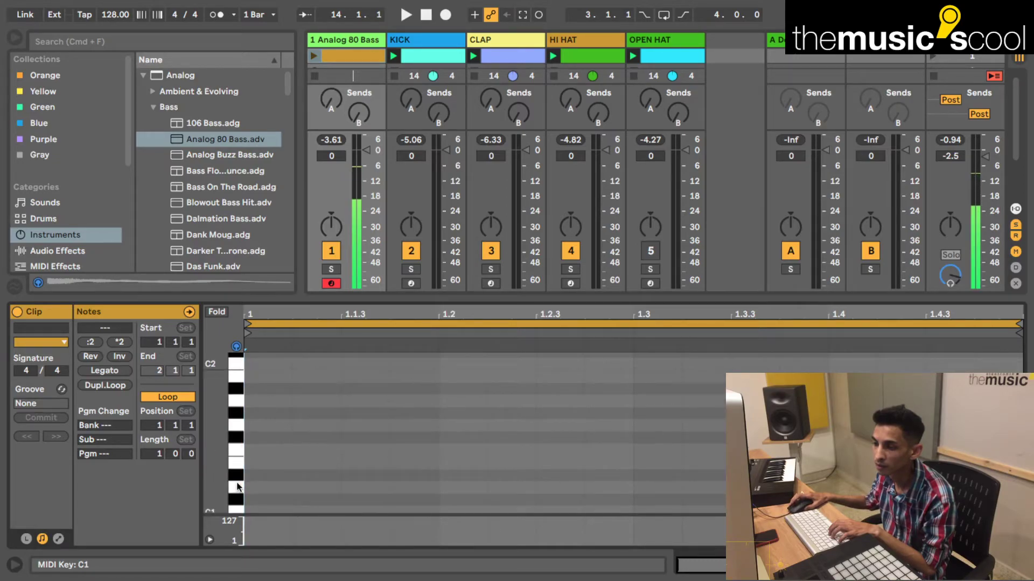
double_click(265, 441)
left_click(105, 370)
- Start playback with the new bass clip and mute the HI HAT, CLAP and KICK tracks
key("space")
left_click(313, 56)
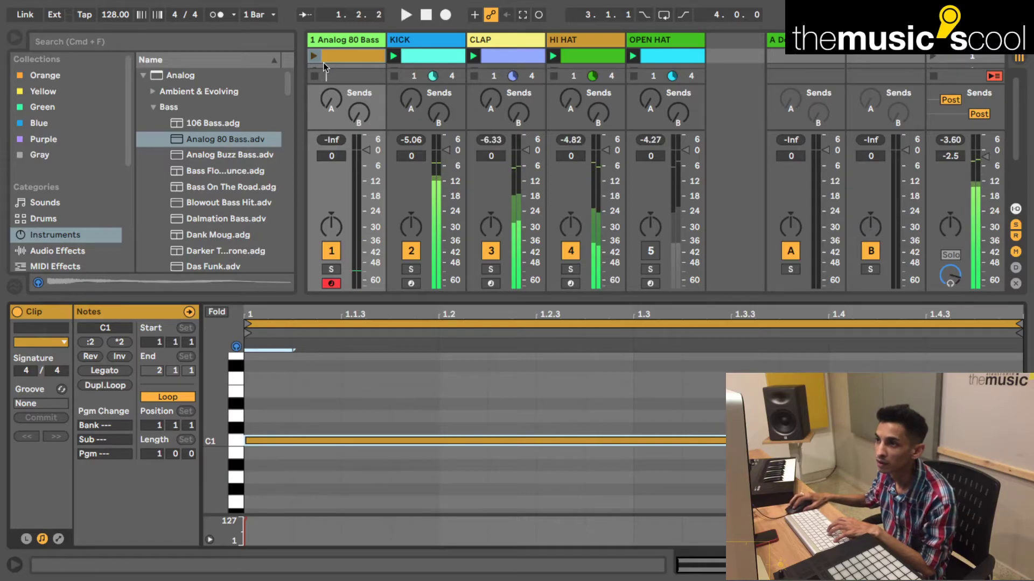
left_click(571, 251)
left_click(487, 250)
left_click(411, 251)
- On Analog 80 Bass, set Filter 1 to frequency 96 and resonance 22 %, and Filter 2 to frequency 712 and resonance 34 %
left_click(357, 43)
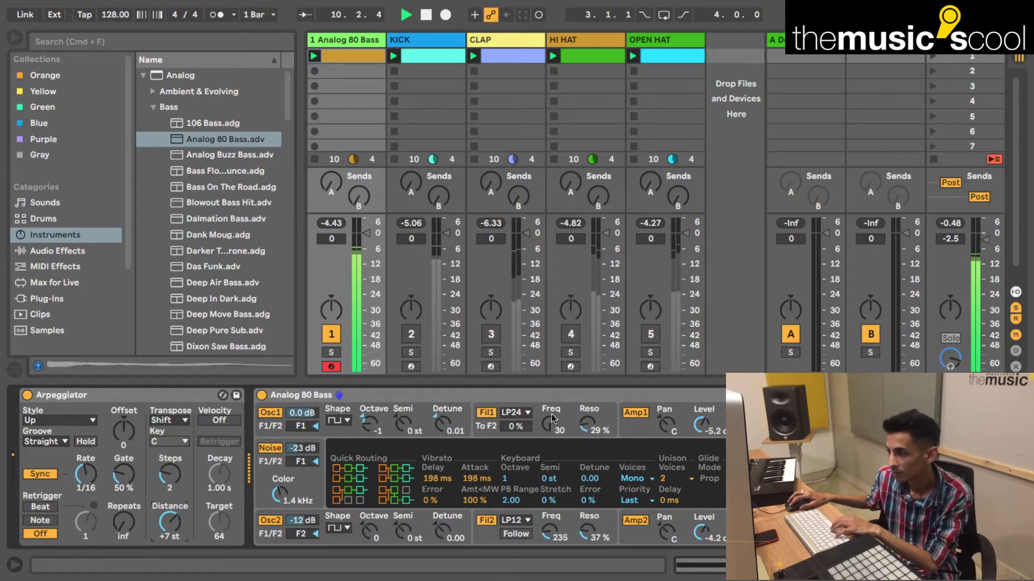
left_click_drag(549, 425, 549, 409)
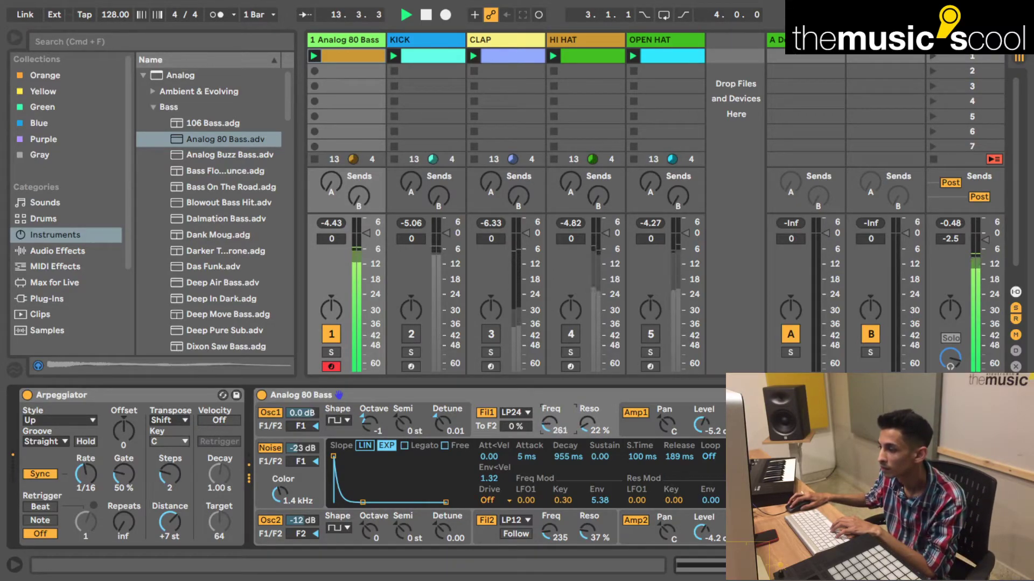
left_click(550, 535)
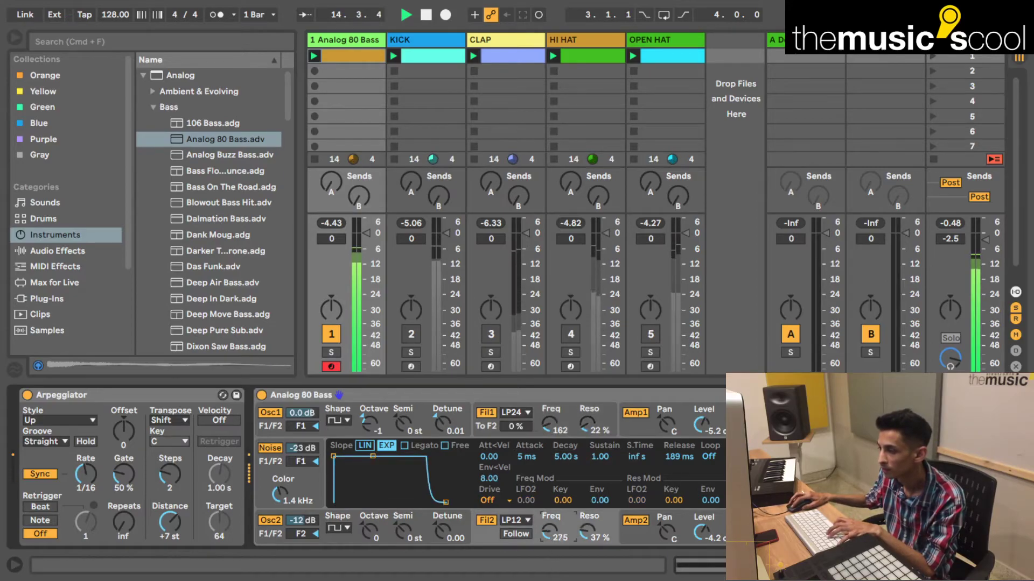
left_click(546, 423)
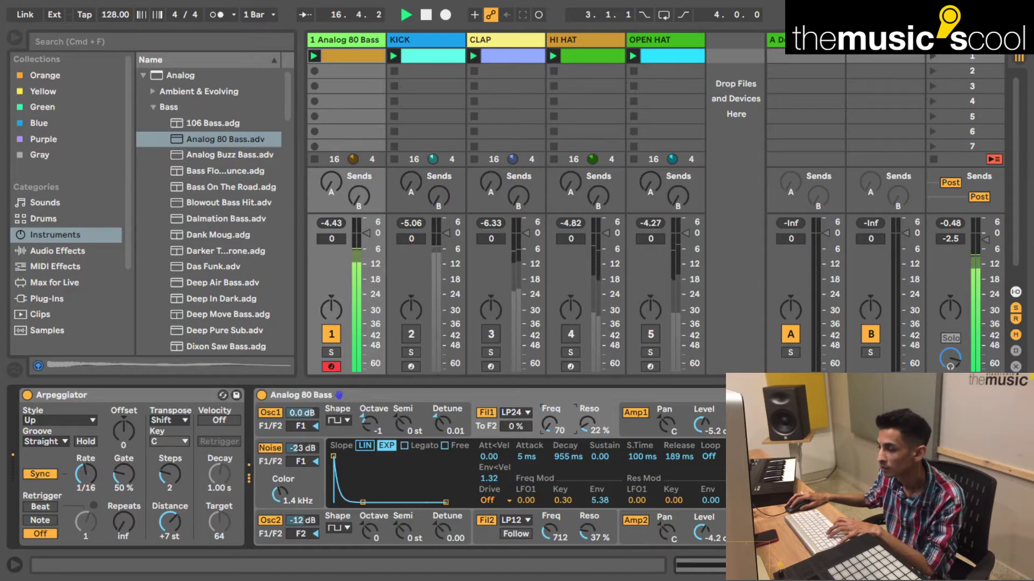
left_click_drag(588, 532, 588, 525)
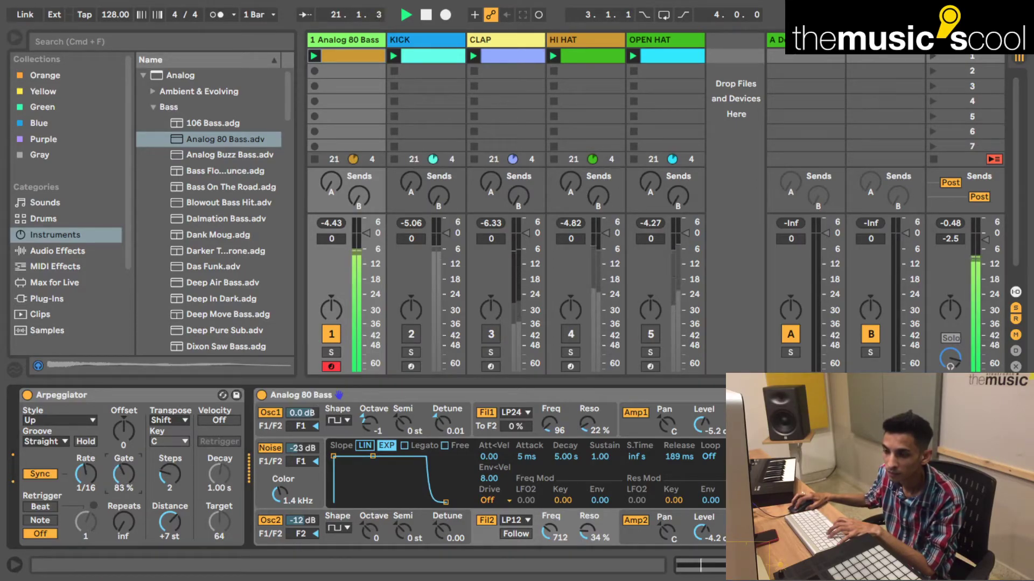
- Try the Arpeggiator's Major transpose mode in C during playback, and return Transpose to Shift
left_click(187, 448)
left_click(170, 441)
left_click(172, 419)
left_click(166, 449)
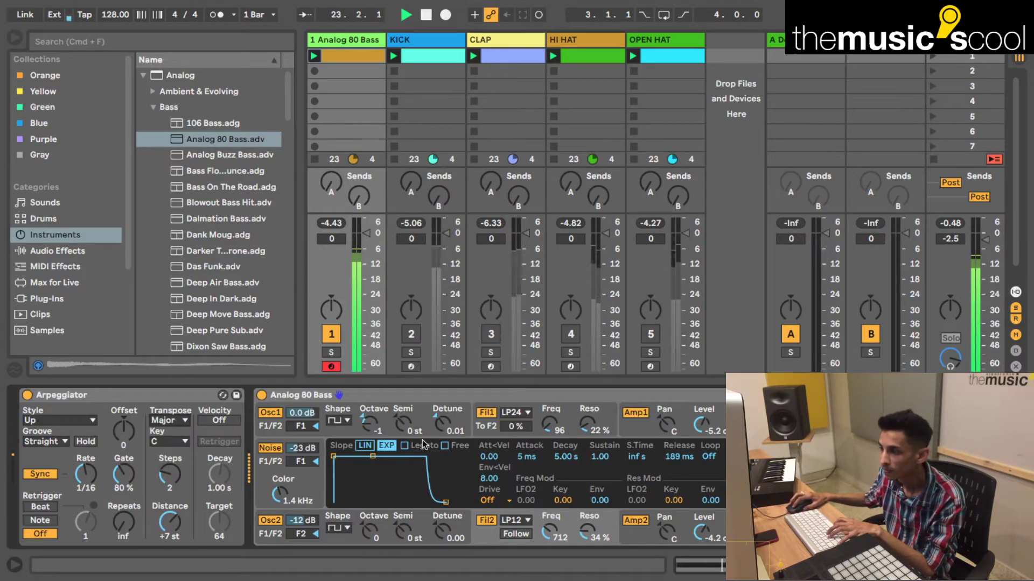
left_click(166, 425)
left_click(165, 437)
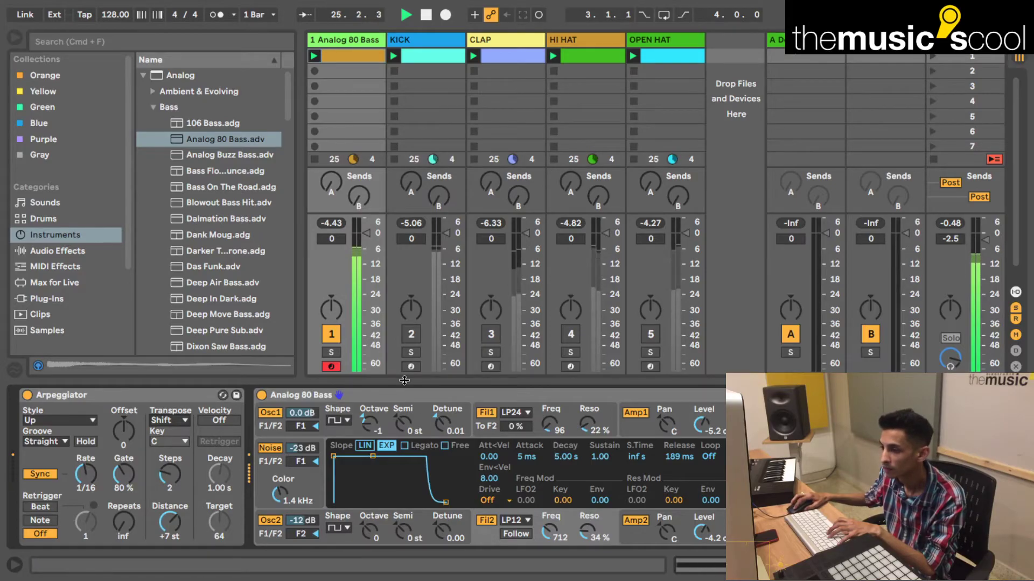
- Collapse the device view to enlarge the mixer, and unmute the KICK track under the bass
left_click_drag(405, 380, 408, 500)
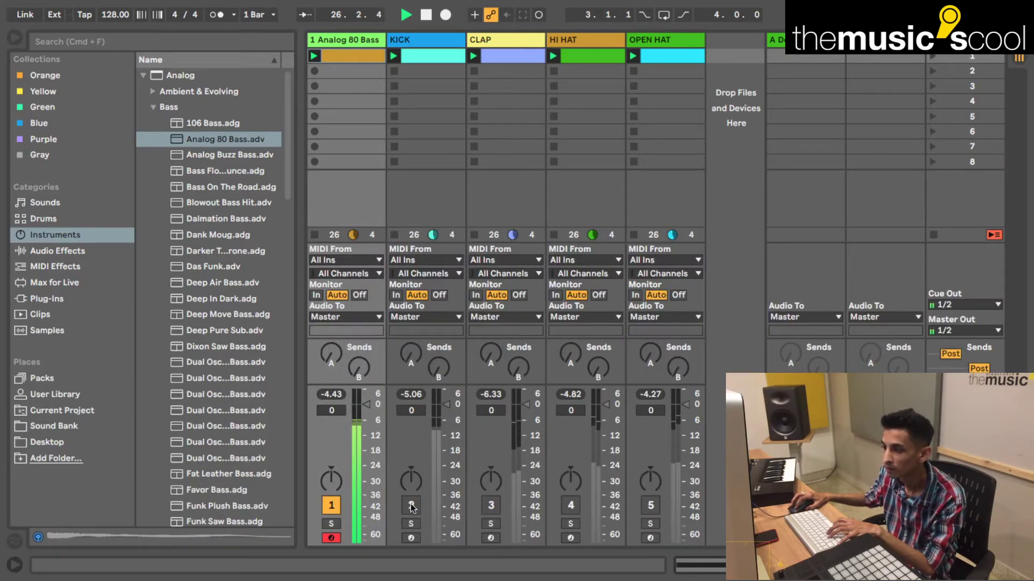
left_click(349, 40)
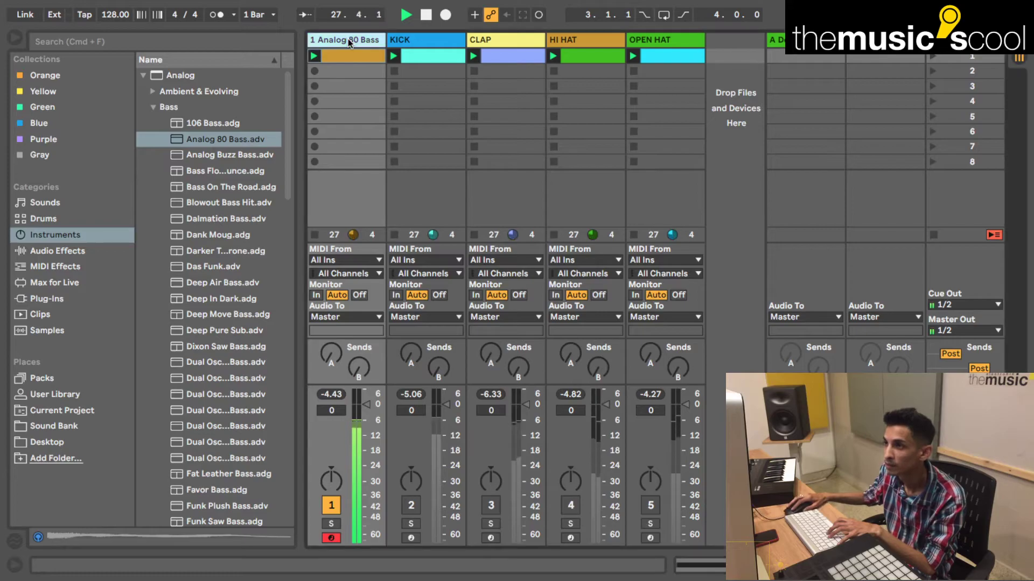
left_click(411, 506)
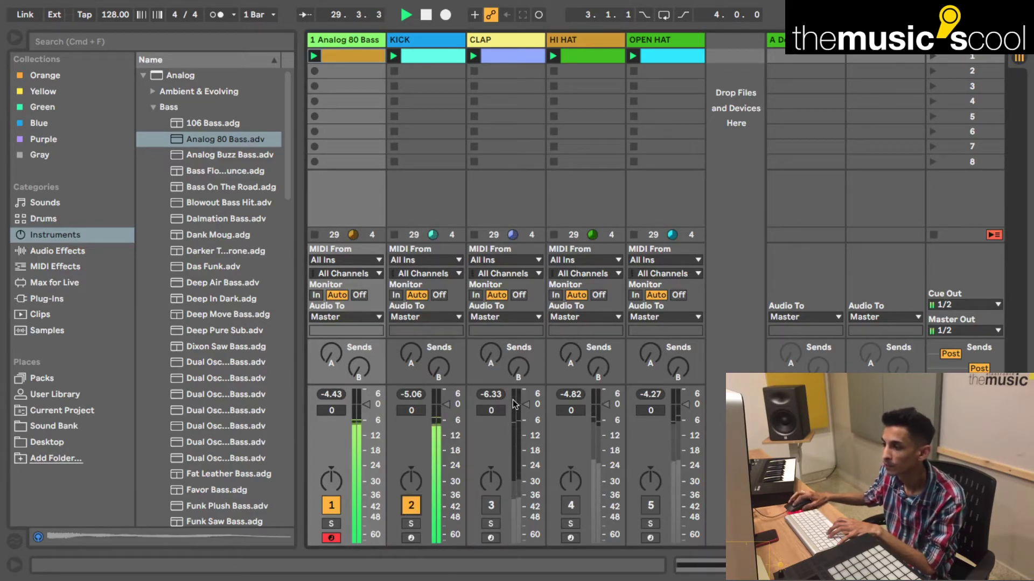
- Mute KICK again, select the tracks from KICK through OPEN HAT, and unmute them all together
left_click(654, 40)
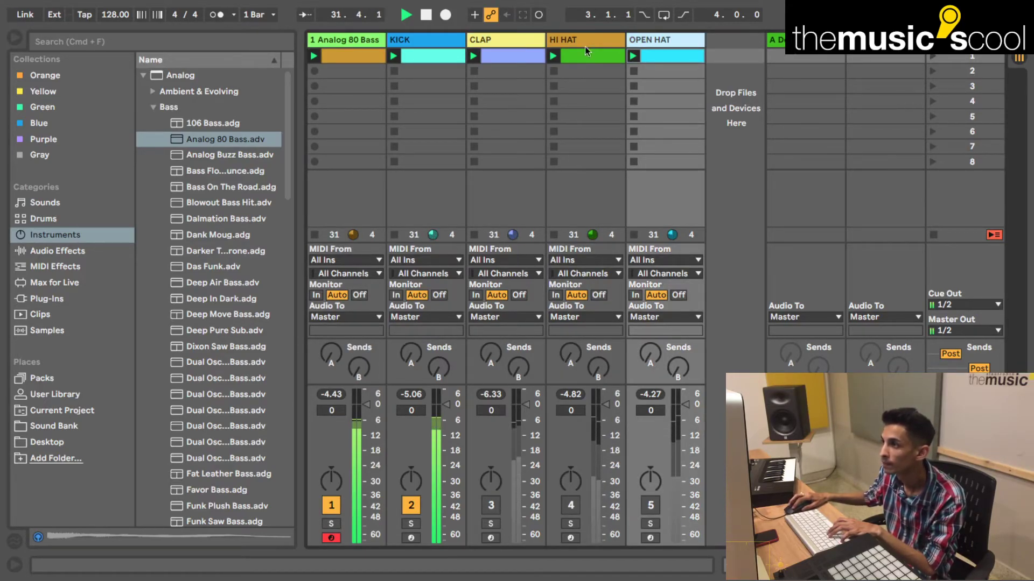
left_click(522, 42)
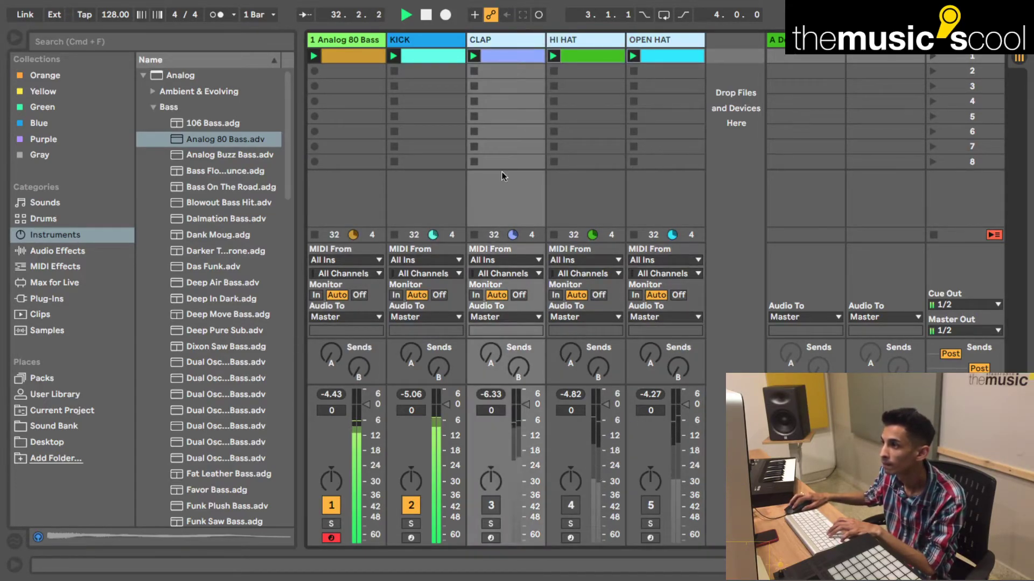
left_click(409, 506)
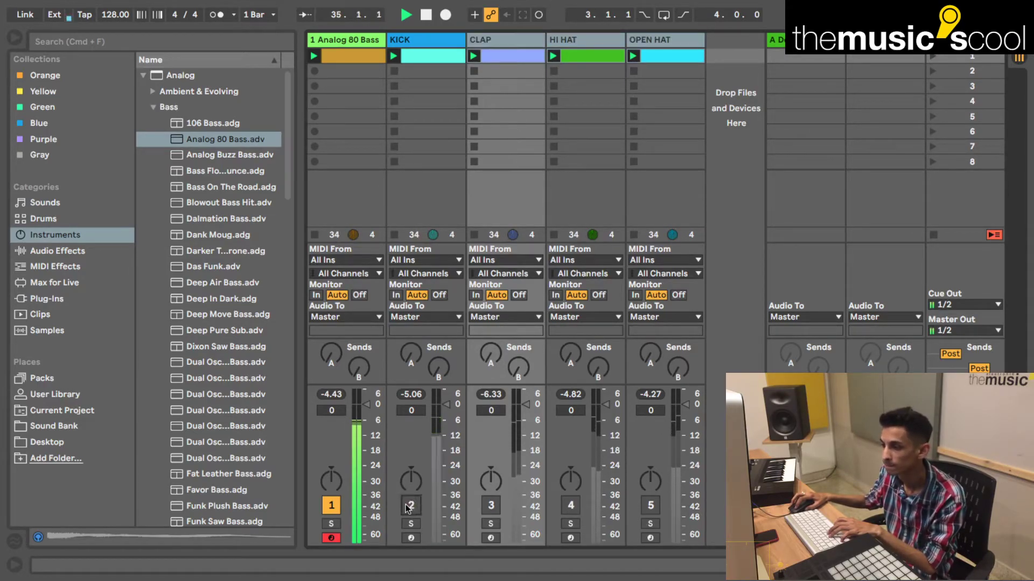
left_click(430, 51)
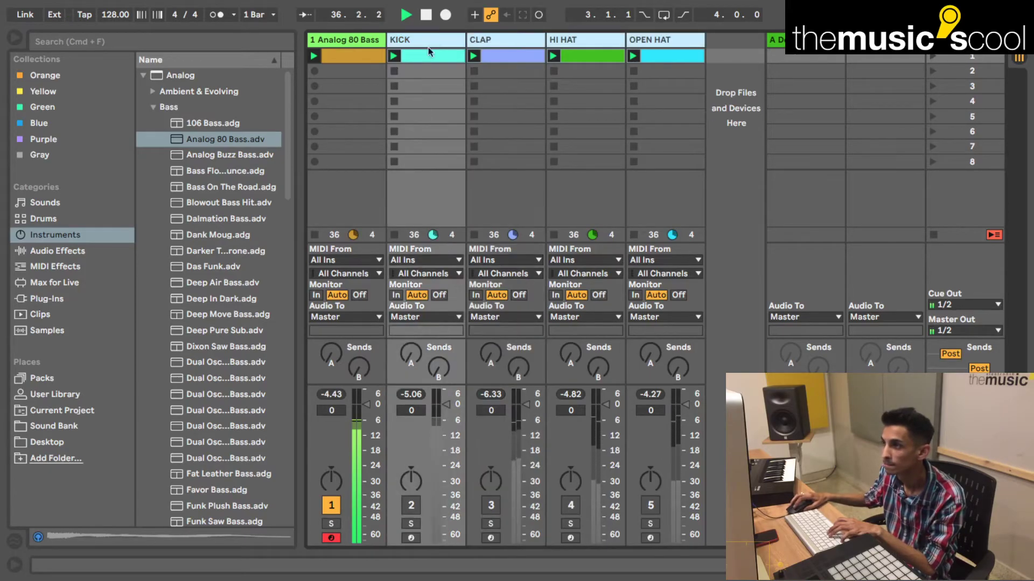
left_click(411, 505)
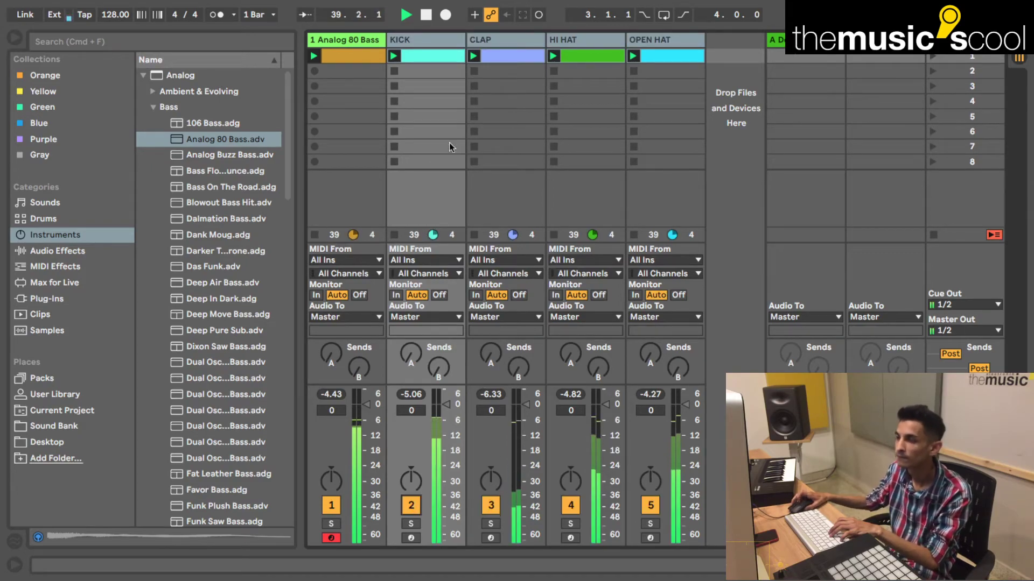
- Set the bass's Filter 1 frequency to 154 and try an Arpeggiator Rate of 1/8 before stopping playback
double_click(345, 40)
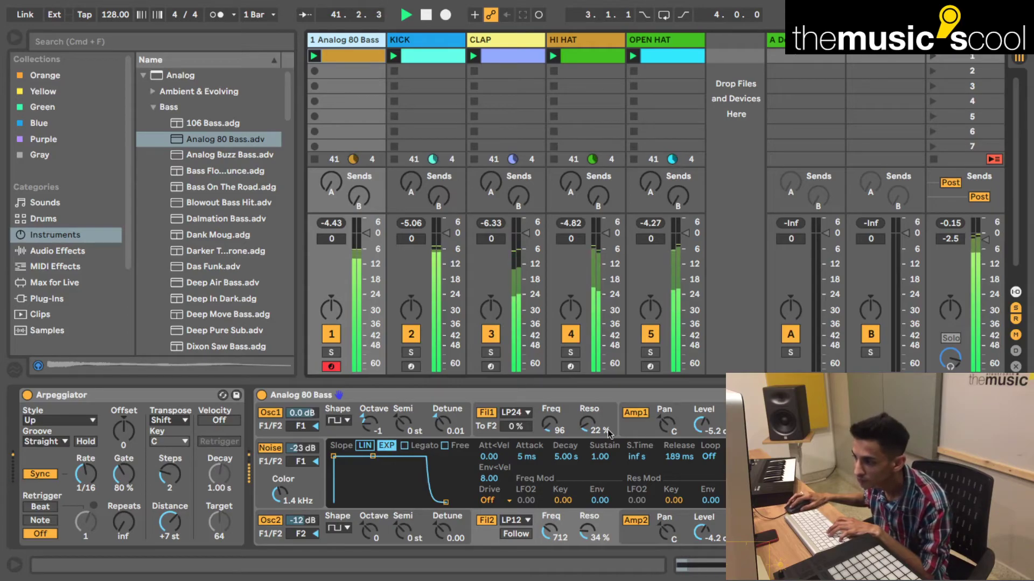
mouse_move(549, 426)
left_mouse_down()
mouse_move(549, 409)
mouse_move(549, 425)
left_mouse_up()
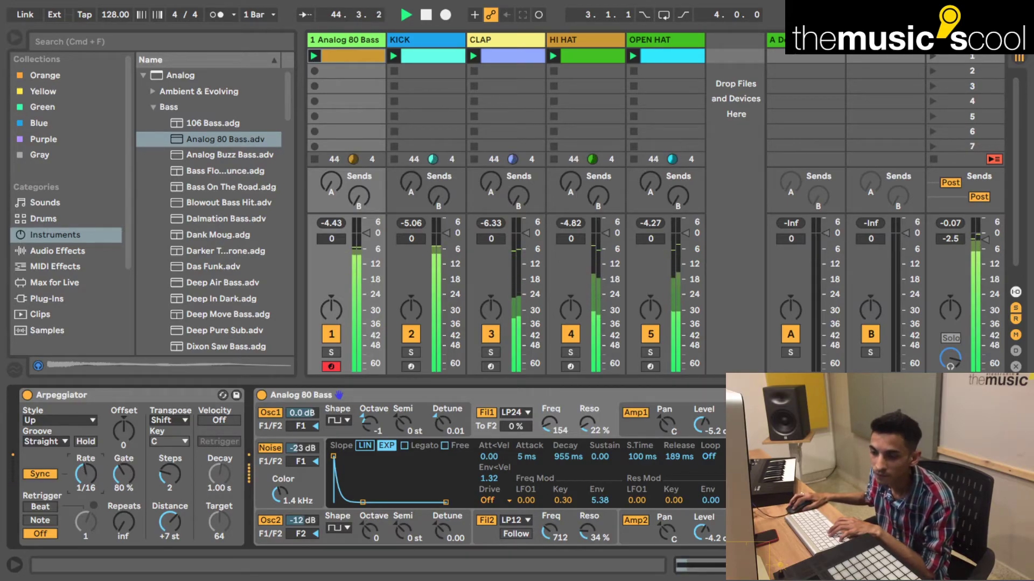
left_click_drag(86, 474, 86, 469)
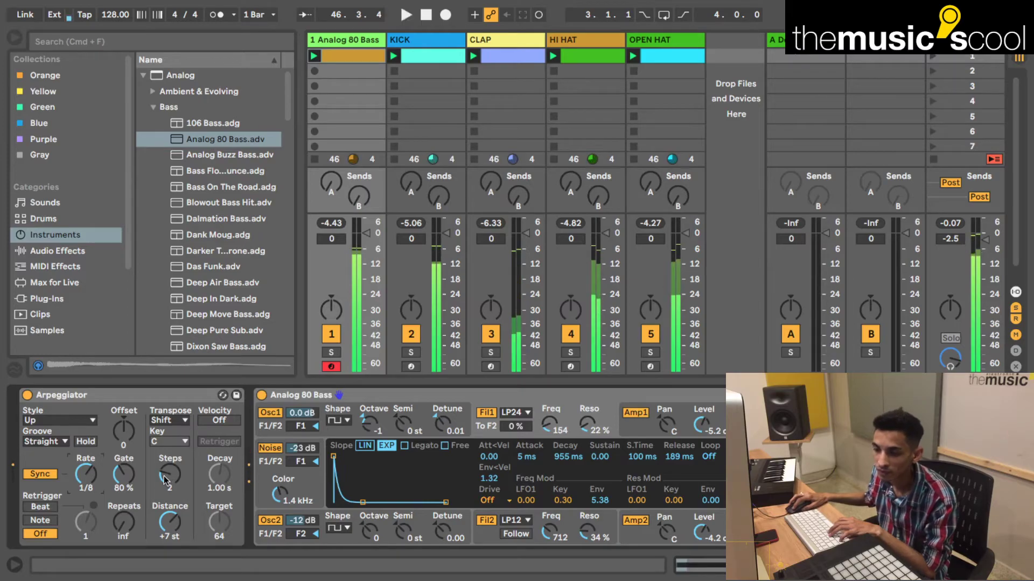
key("space")
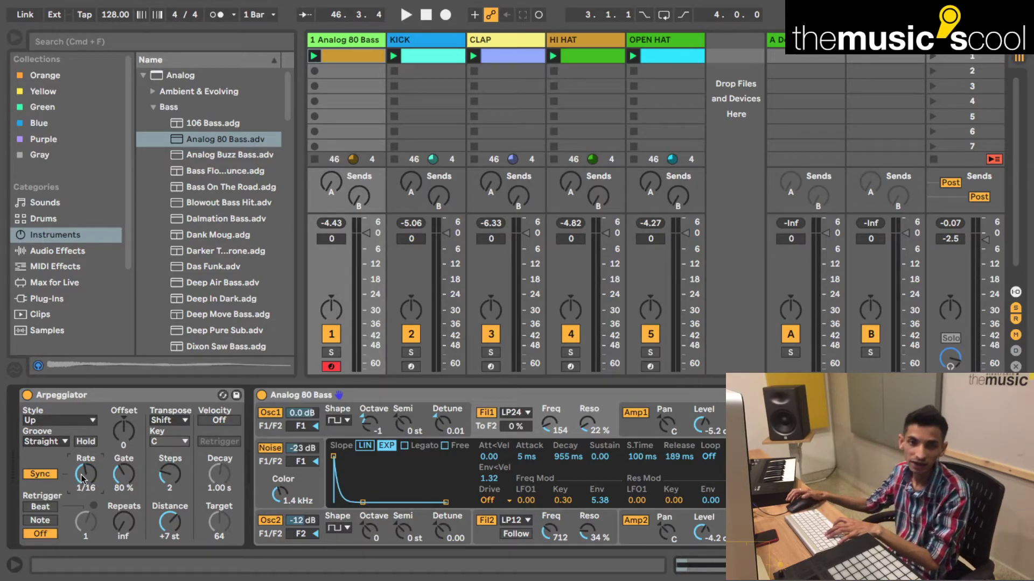
- Play the beat briefly, hide the device view and preview the Analog bass presets from Analog Buzz Bass down to Deep Move Bass
key("space")
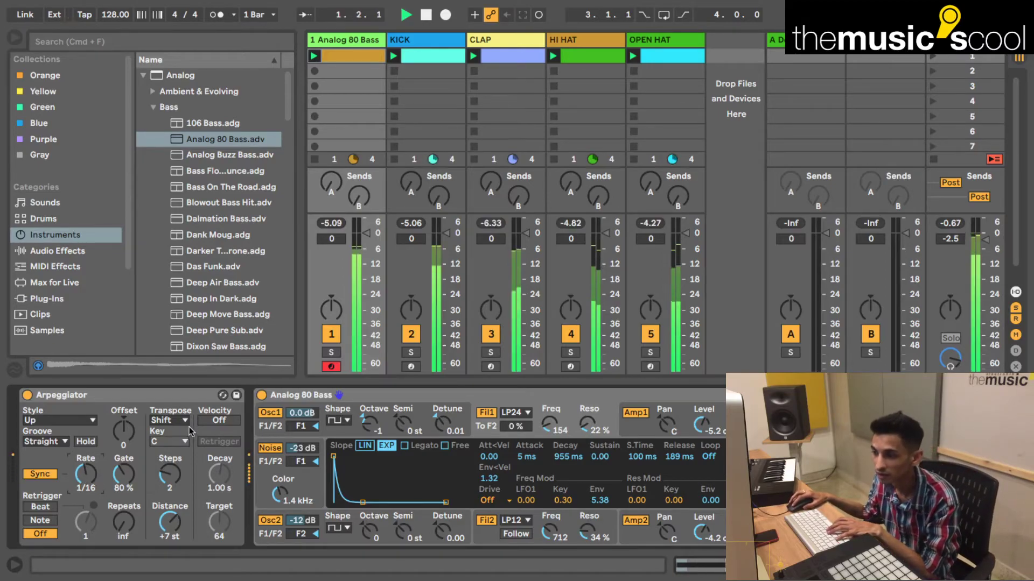
left_click_drag(351, 382, 351, 544)
left_click(216, 145)
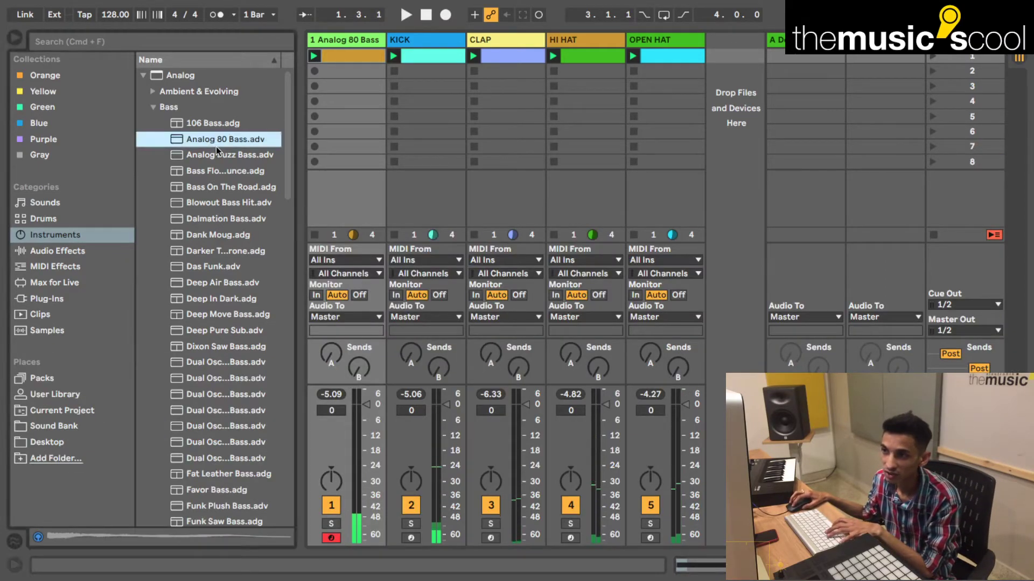
left_click(216, 154)
left_click(218, 171)
left_click(224, 188)
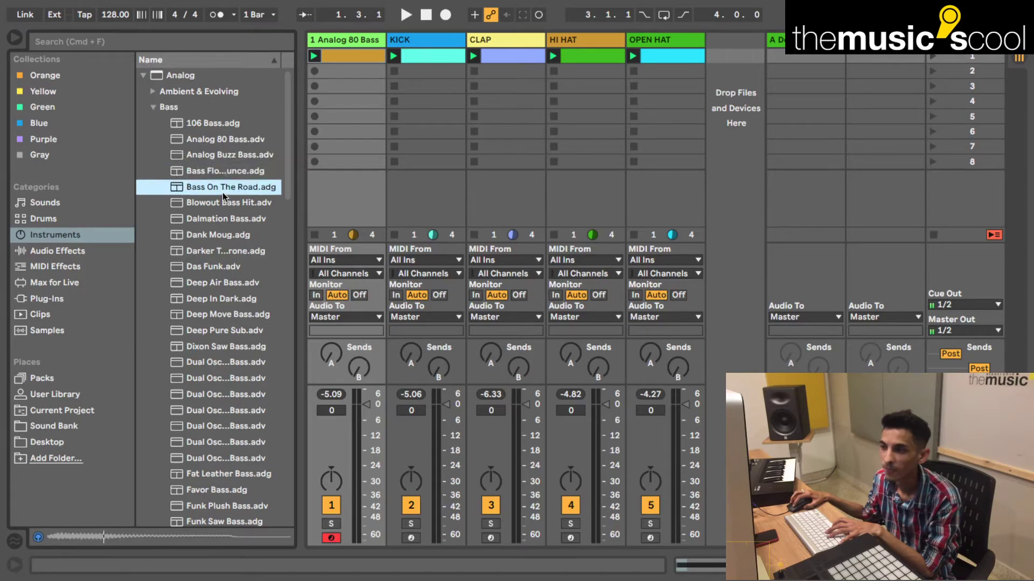
left_click(221, 218)
scroll(220, 288, "down", 1)
left_click(219, 279)
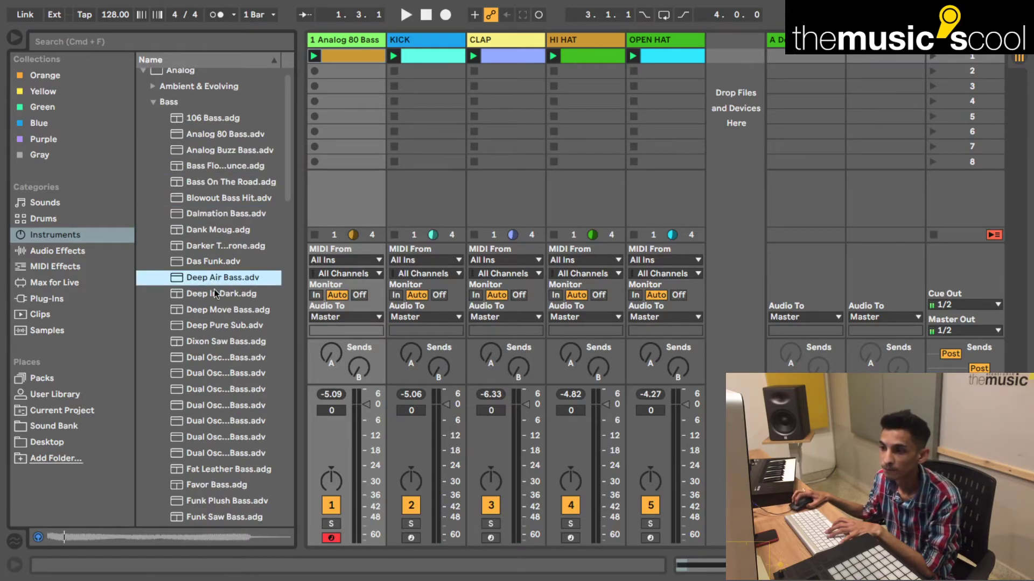
left_click(223, 308)
- Replace the bass track's instrument with the Deep In Dark.adg preset and start playback
left_click(216, 296)
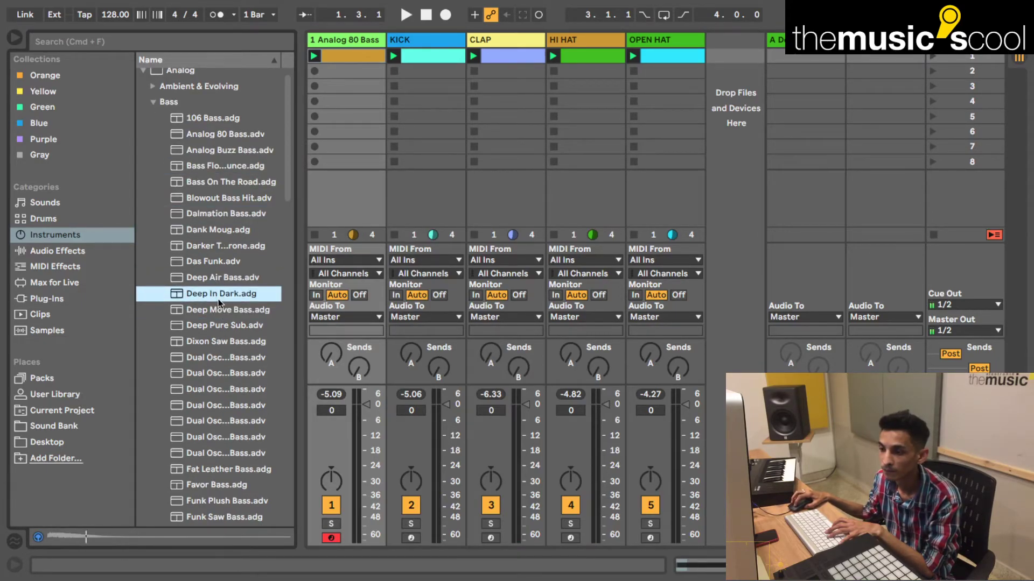
double_click(228, 297)
key("space")
- Transpose the note in the Deep In Dark clip up one octave to C2, and hide the clip's note editor
double_click(349, 56)
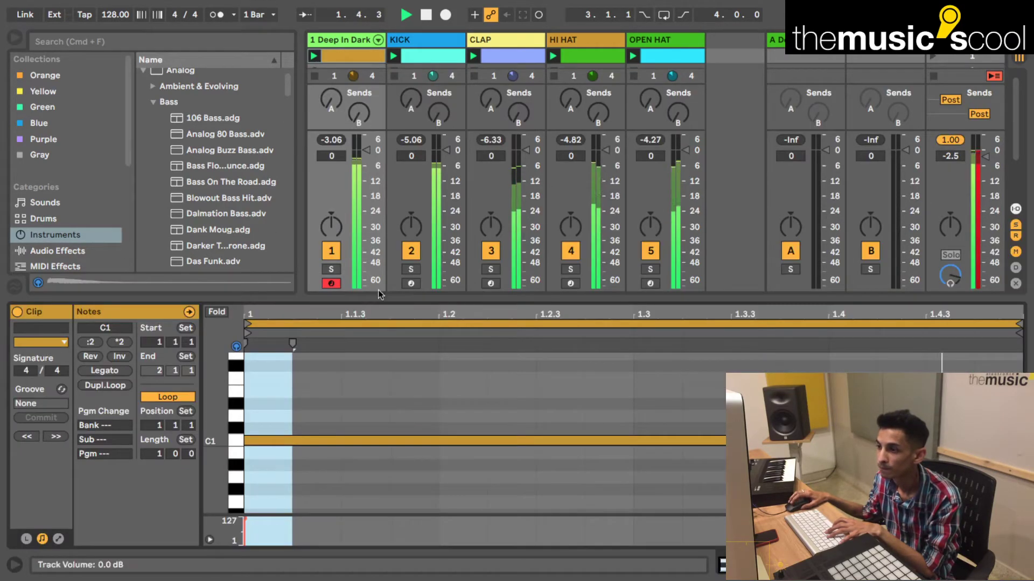
left_click(261, 443)
key("shift+Up")
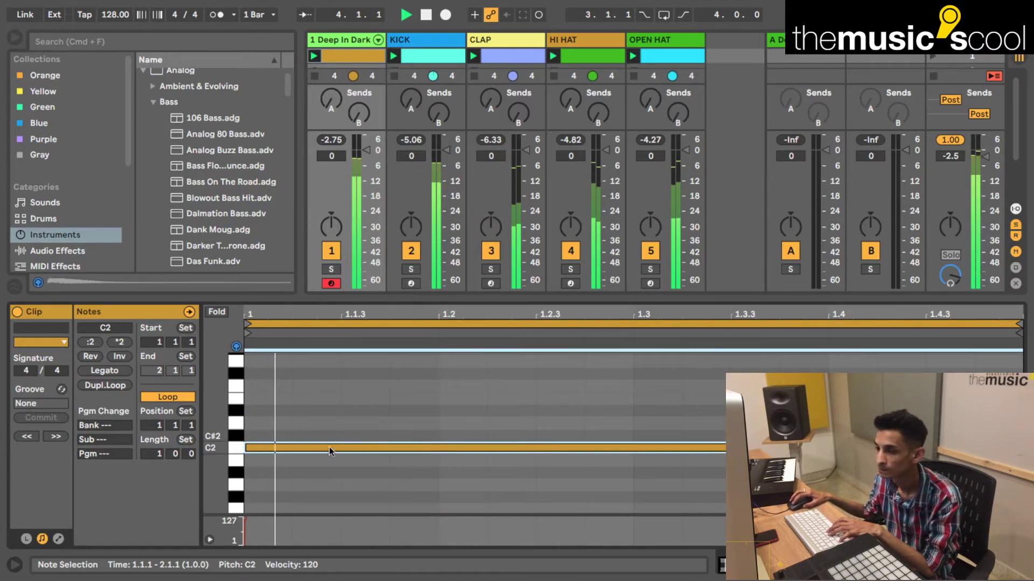
key("super+alt+l")
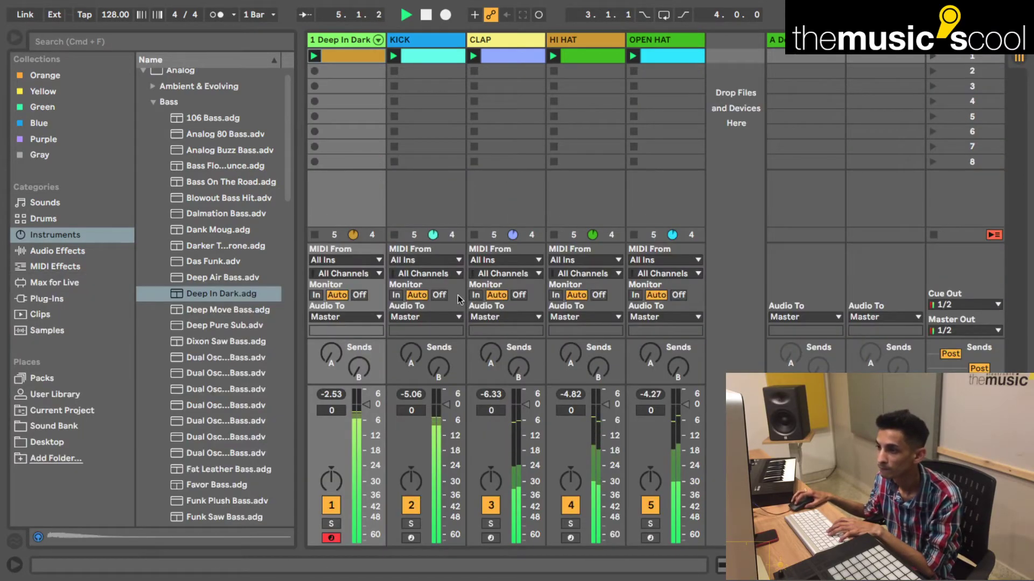
- Show the Deep In Dark track's devices, mute OPEN HAT and lower the HI HAT volume to -3.2 dB
double_click(329, 38)
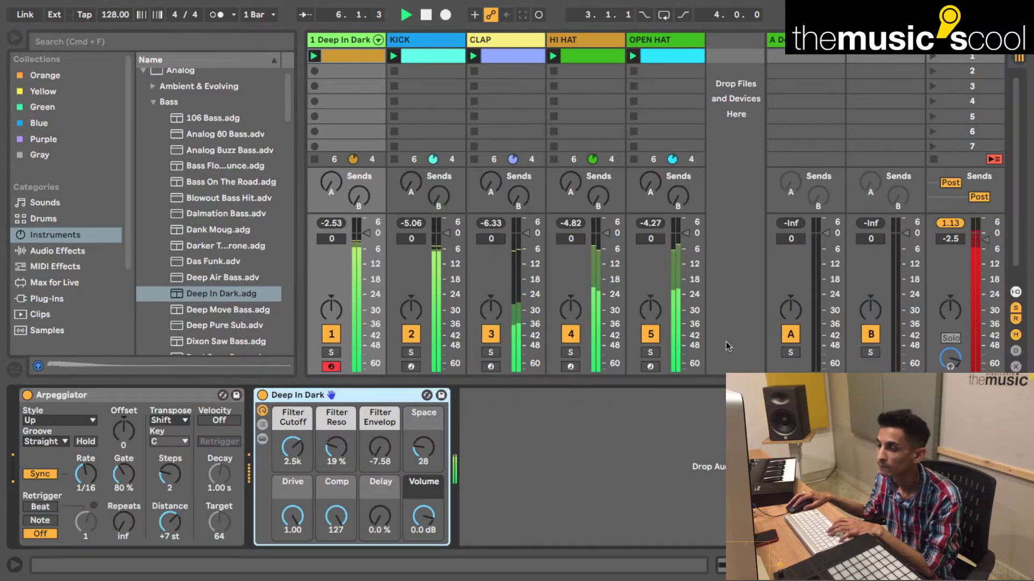
left_click(650, 334)
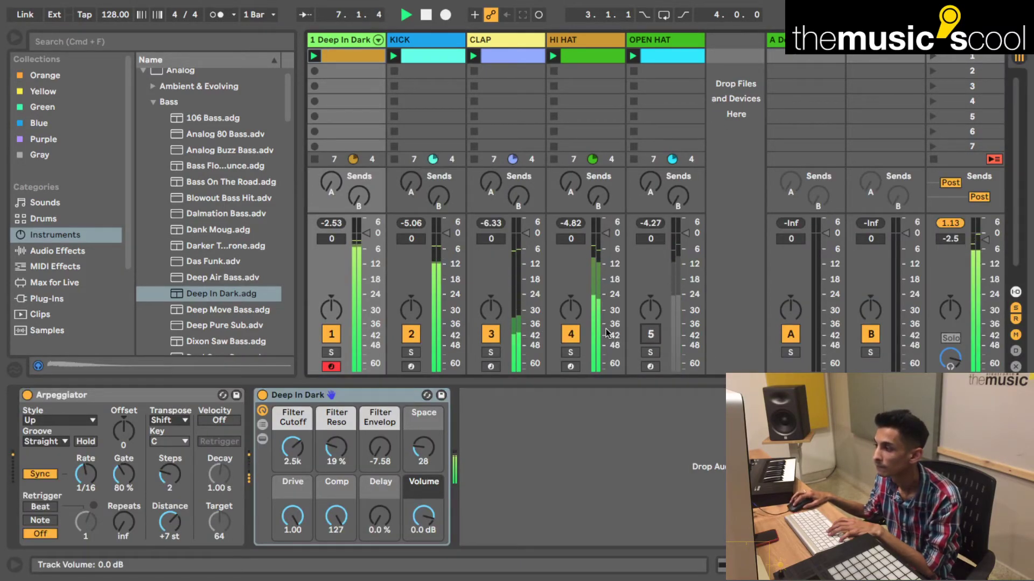
left_click_drag(604, 233, 604, 242)
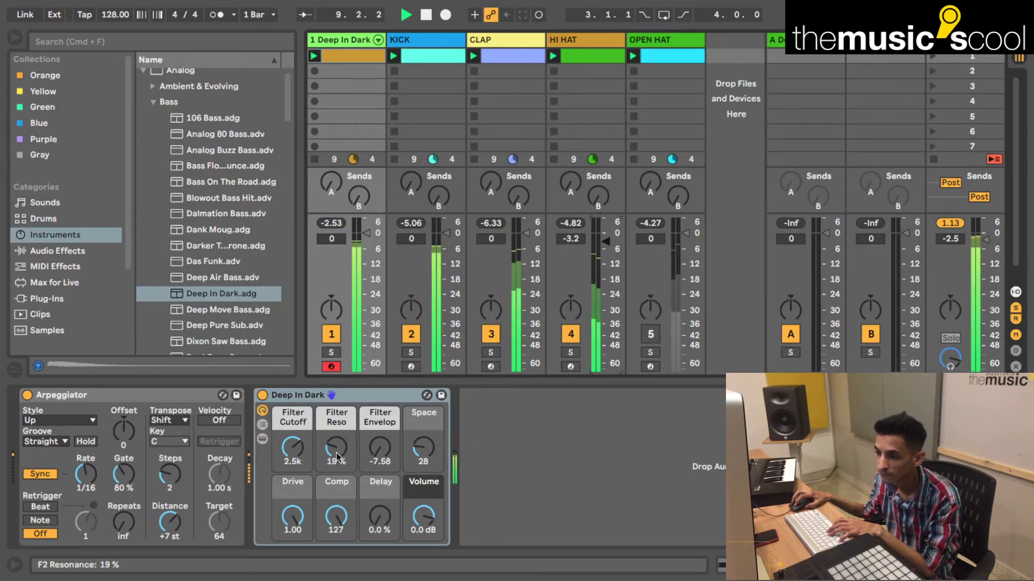
- Set Deep In Dark's Filter Cutoff to 219 and Filter Reso to 28 %, and lower the master volume to -3.0 dB
left_click_drag(292, 447, 292, 498)
left_click_drag(336, 448, 336, 436)
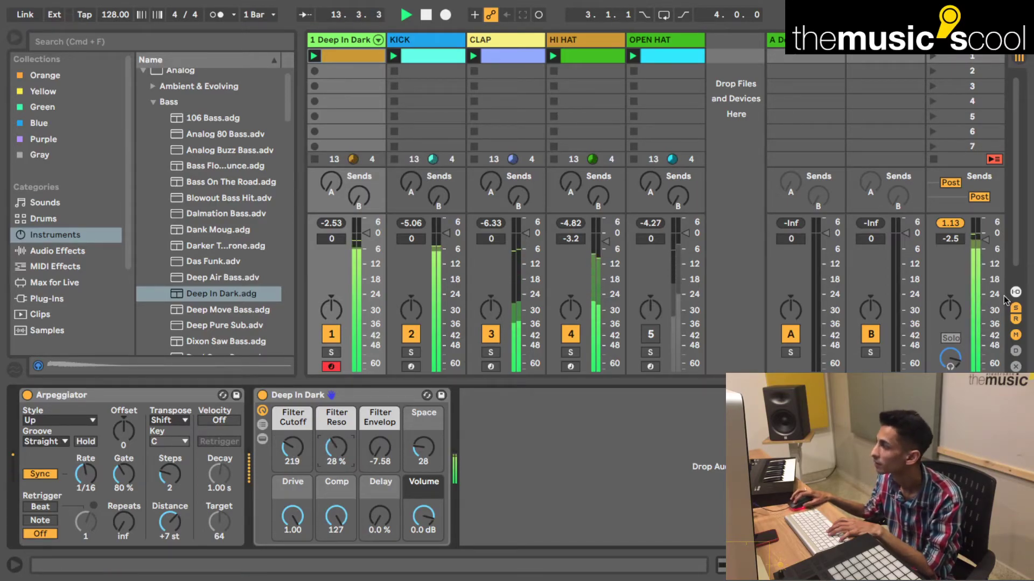
left_click_drag(989, 241, 988, 250)
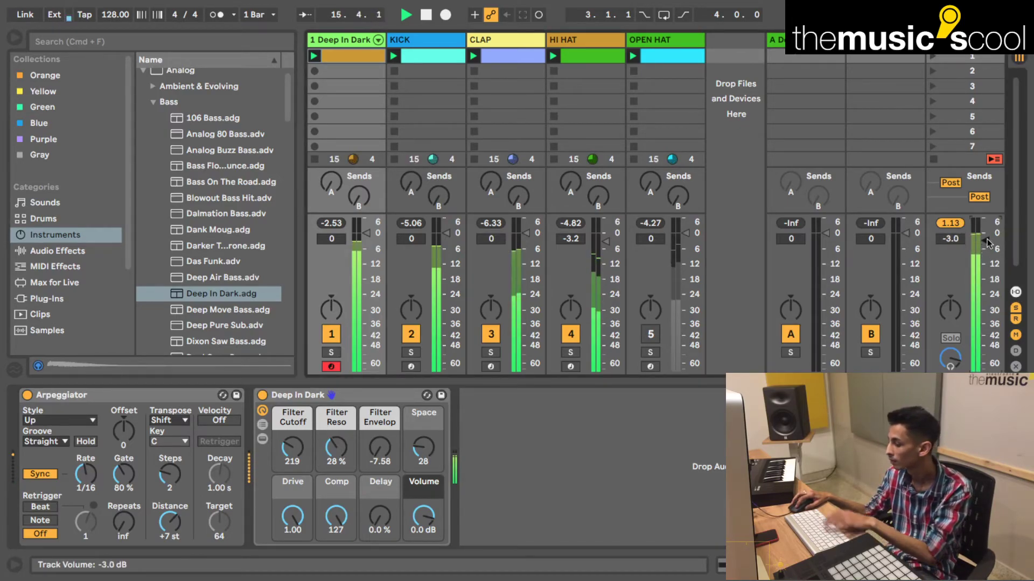
key("XF86AudioRaiseVolume")
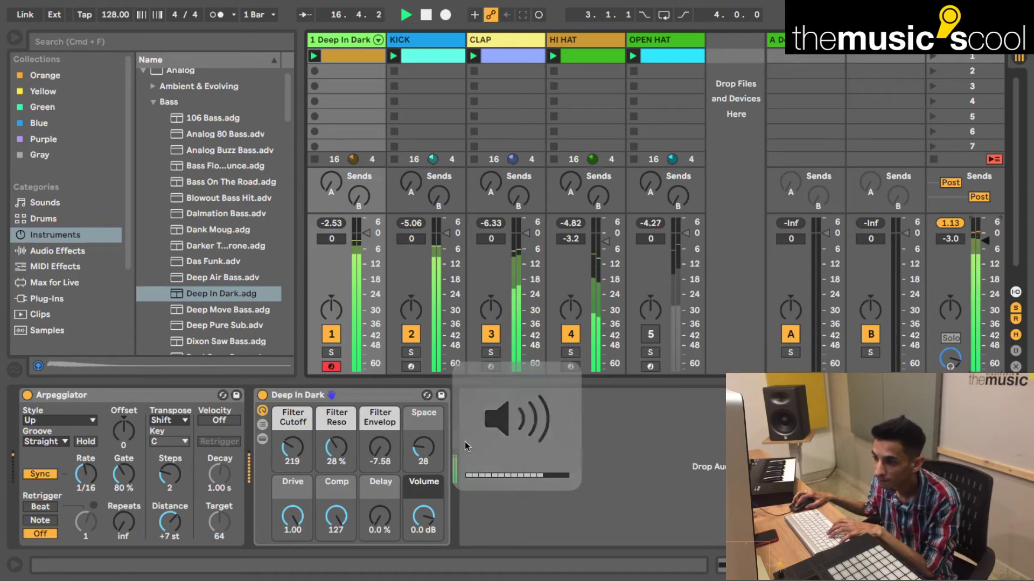
- Raise Deep In Dark's Filter Cutoff to 534 and reduce the Arpeggiator's Gate to 72 %
left_click_drag(336, 447, 293, 455)
left_click_drag(124, 474, 123, 479)
- Listen to the bass with HI HAT and KICK muted, and unmute KICK, HI HAT and OPEN HAT again
left_click(570, 333)
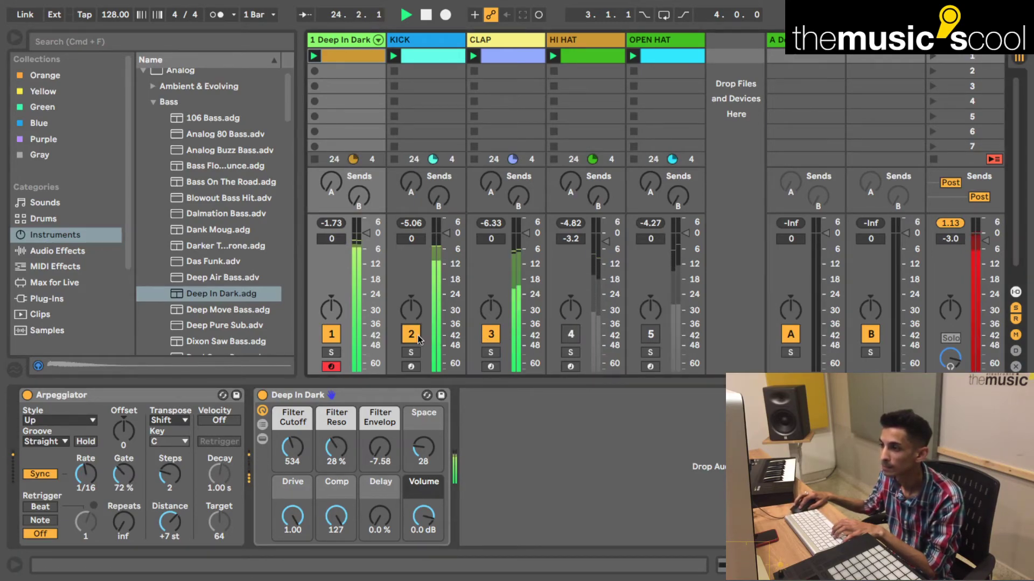
key("F2")
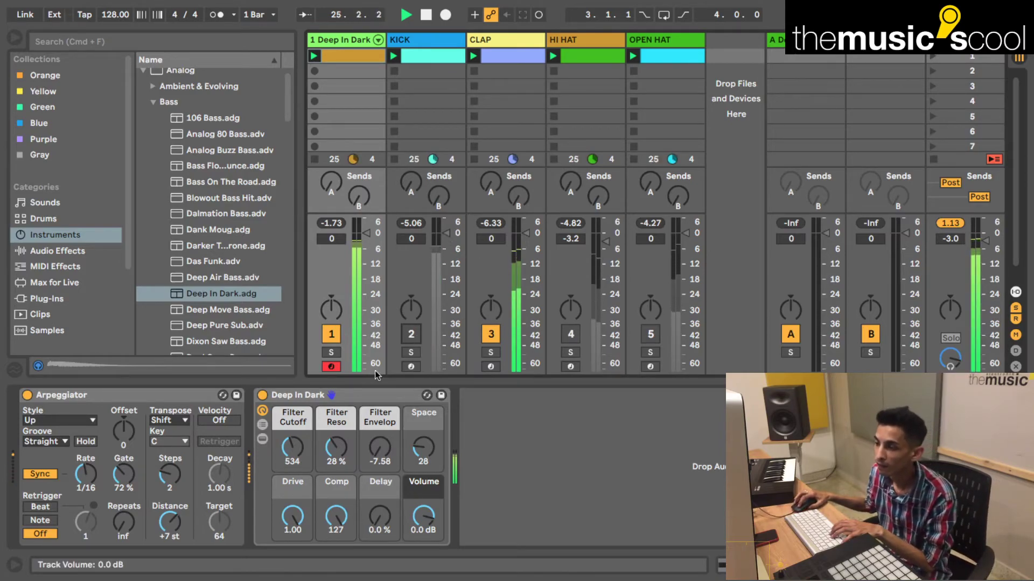
mouse_move(292, 446)
left_mouse_down()
mouse_move(292, 425)
mouse_move(289, 449)
left_mouse_up()
key("F2")
left_click(570, 334)
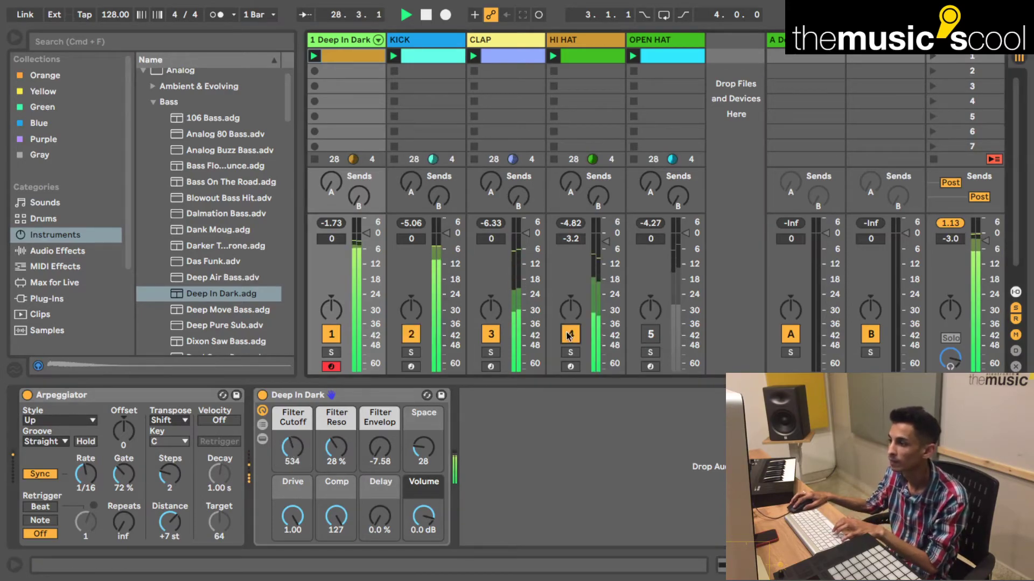
left_click(652, 333)
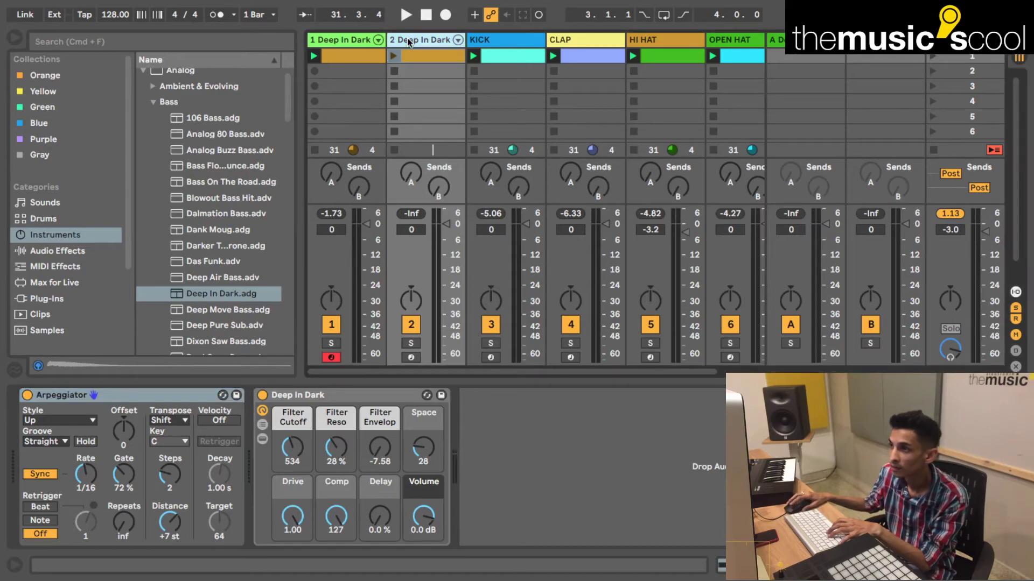
- Preview more Analog bass presets and load Dual Osc1 Wow Bass onto the duplicated bass track
key("space")
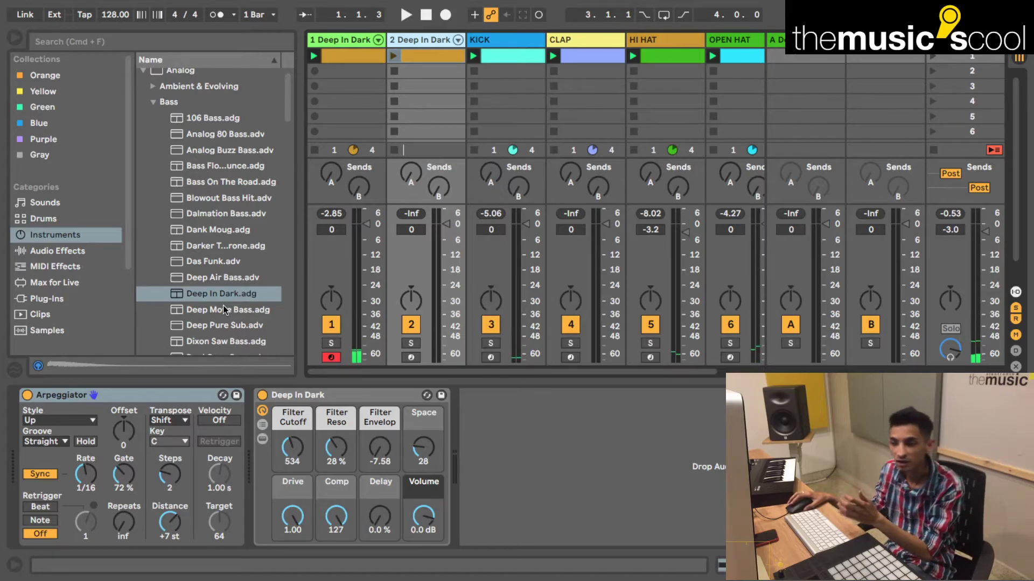
left_click(225, 309)
left_click(226, 325)
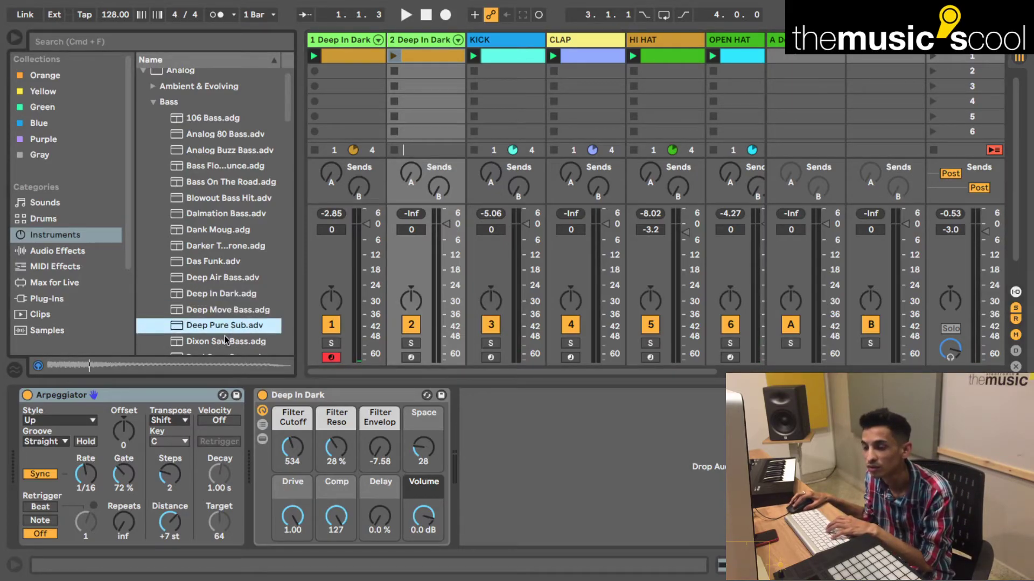
scroll(226, 331, "down", 5)
left_click(221, 274)
key("Up")
key("Down")
double_click(218, 276)
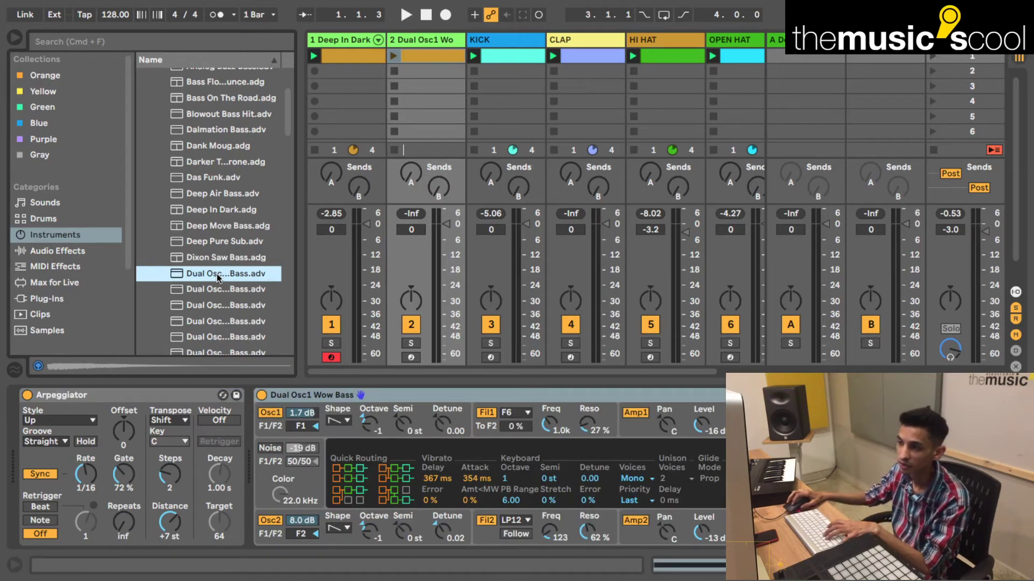
- Launch the Dual Osc1 Wow Bass clip, mute CLAP, HI HAT and OPEN HAT, and restart playback
left_click(393, 55)
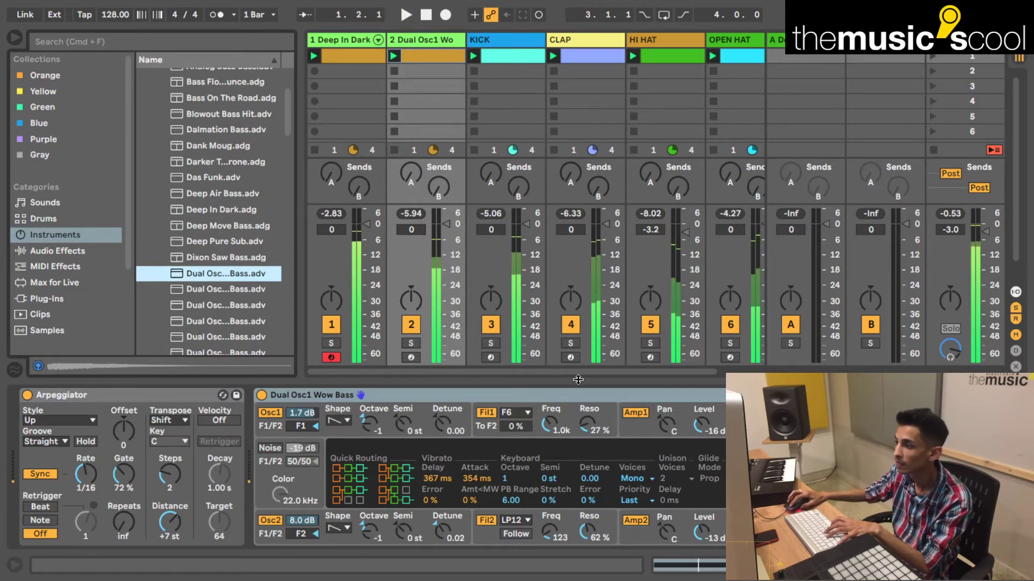
left_click(571, 324)
left_click(651, 324)
left_click(730, 325)
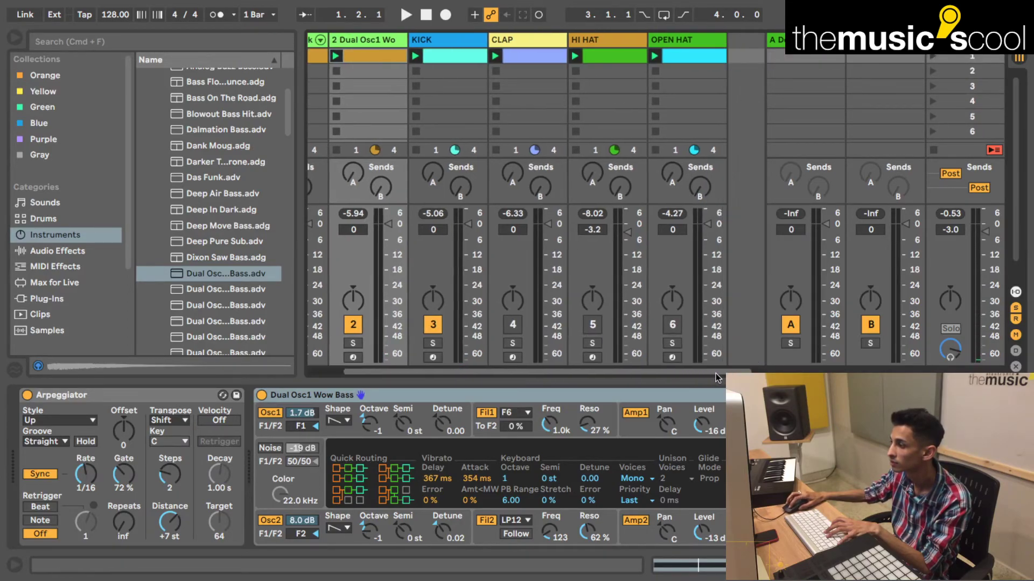
key("space")
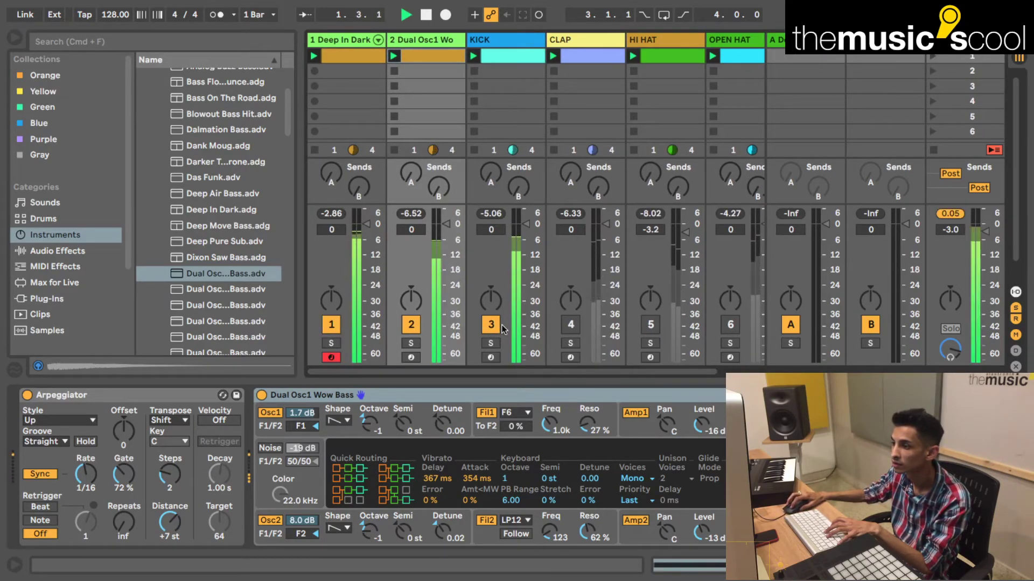
- Mute the KICK and Deep In Dark tracks and arm the Dual Osc1 Wow Bass track
left_click(496, 326)
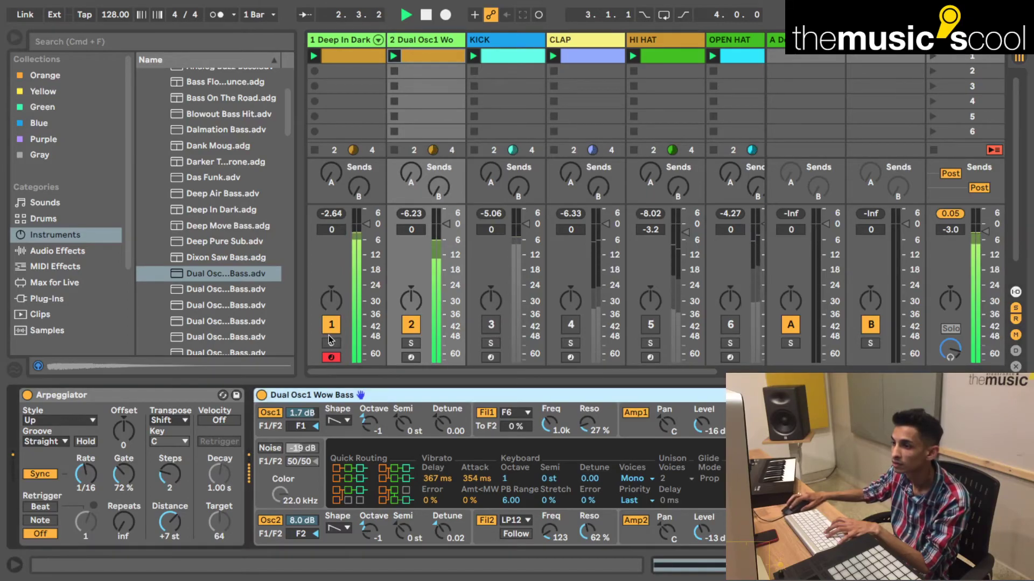
key("F1")
left_click(411, 357)
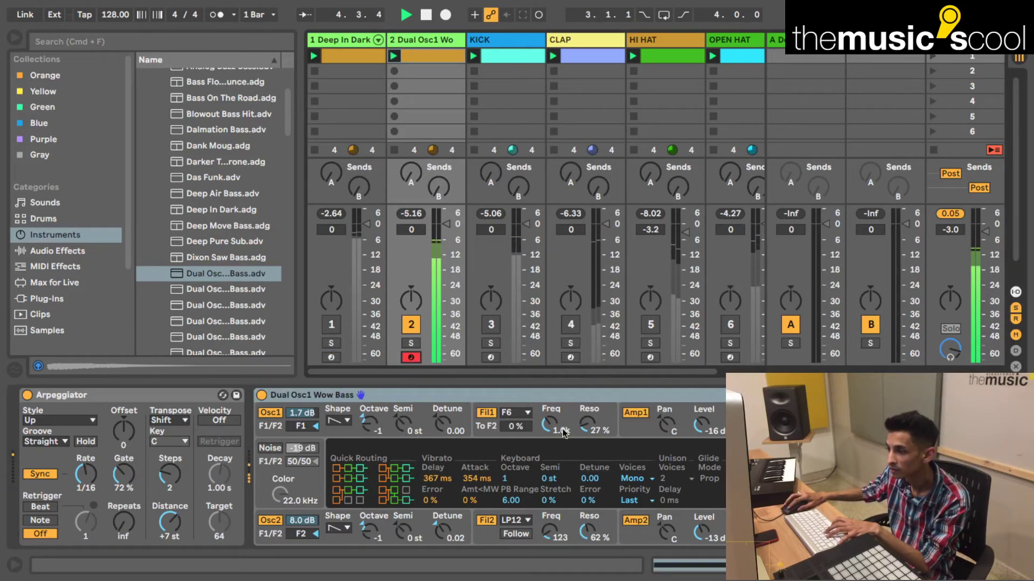
- Set Filter 1 to frequency 235 and resonance 33 %, Filter 2 to 547 and 44 %, then unmute Deep In Dark and stop playback
left_click_drag(549, 425, 549, 436)
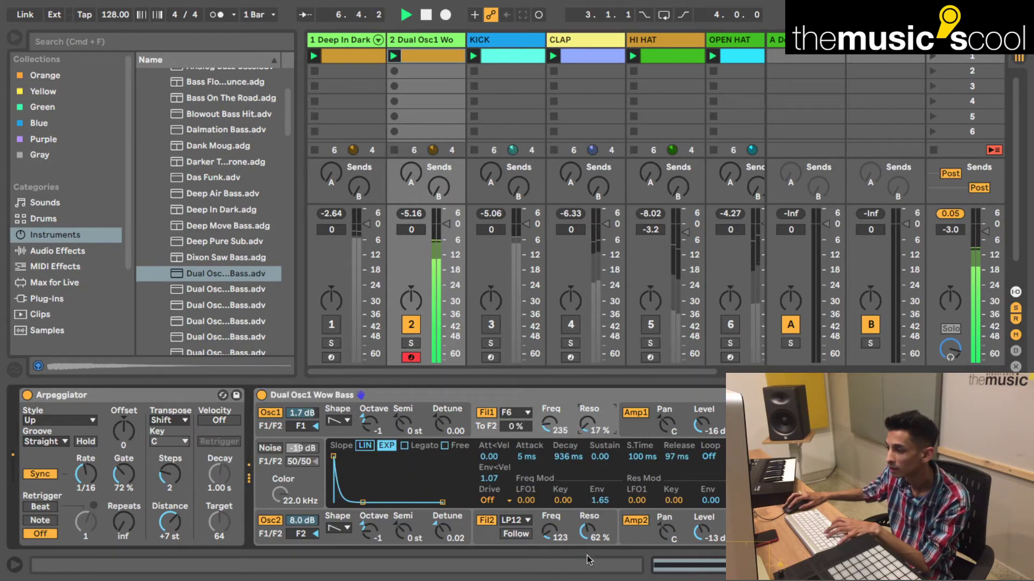
left_click_drag(587, 532, 587, 535)
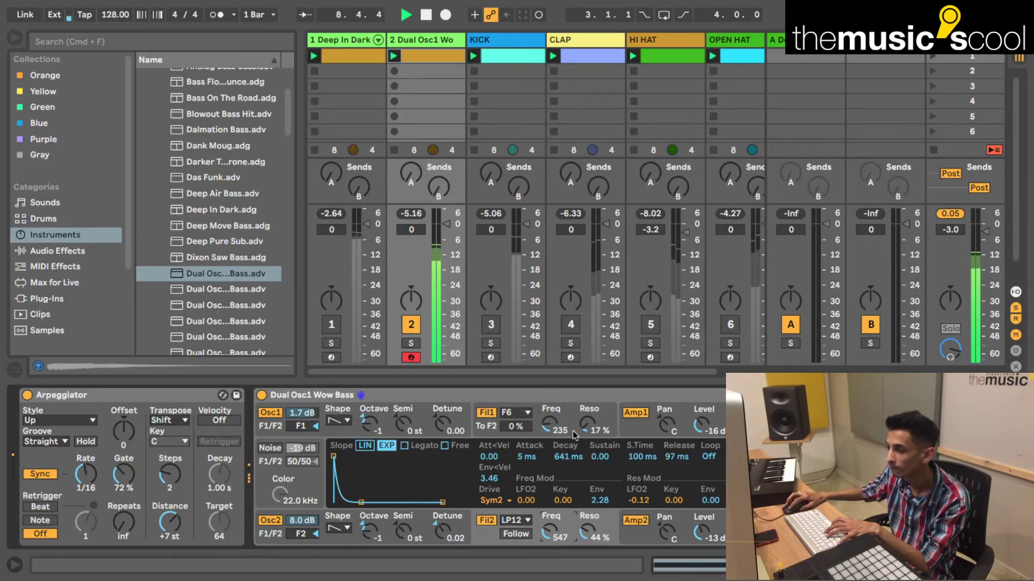
left_click_drag(587, 426, 587, 417)
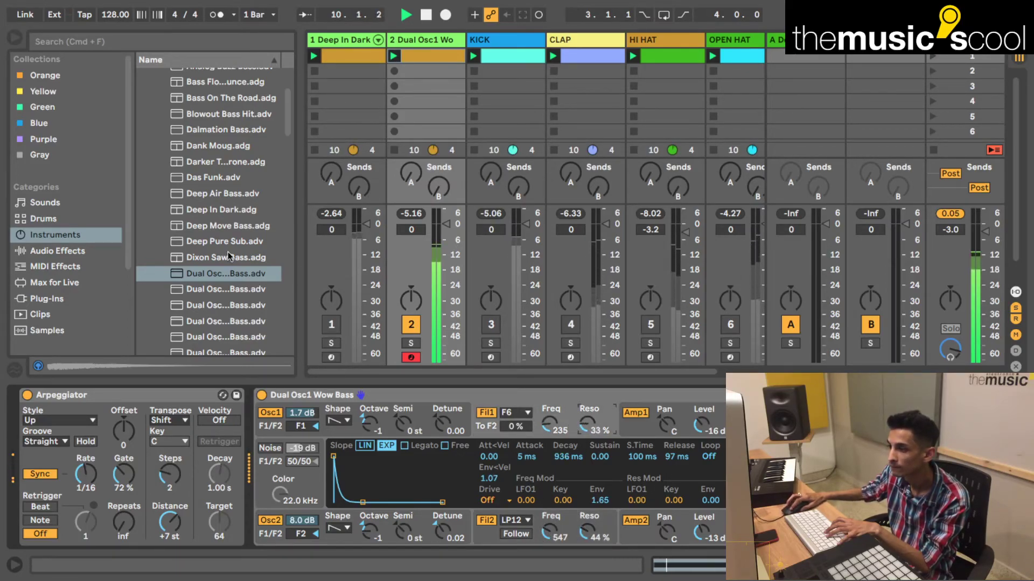
left_click(331, 324)
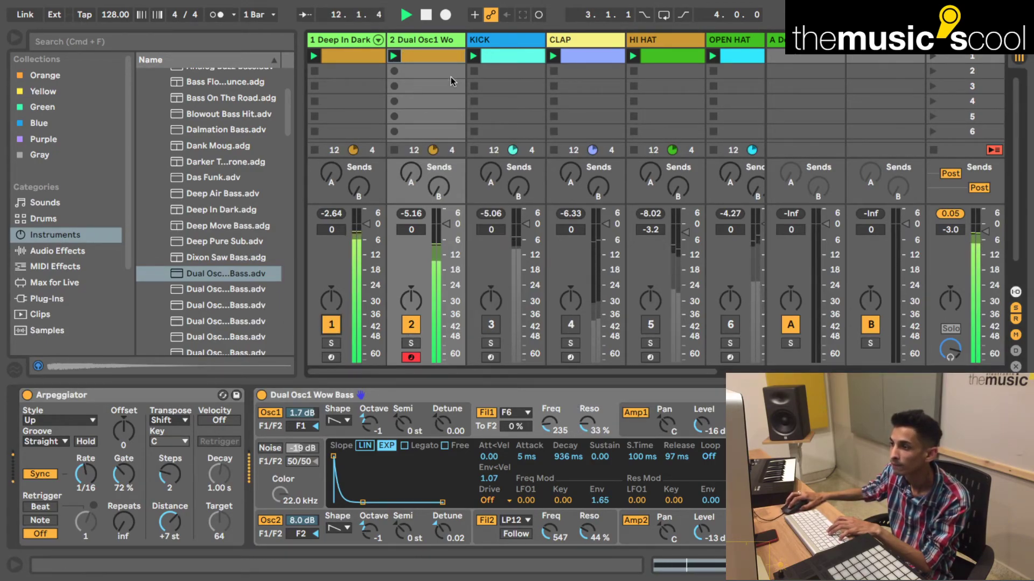
key("space")
- Group the Deep In Dark and Dual Osc1 Wow Bass tracks, name the group LEAD and fold it
left_click(331, 40, "shift")
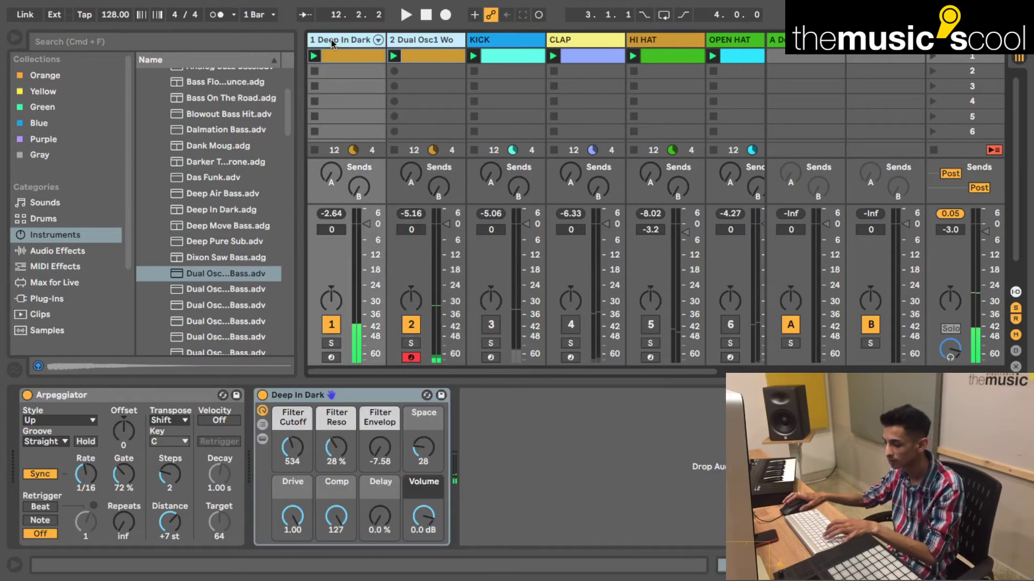
key("super+g")
key("super+r")
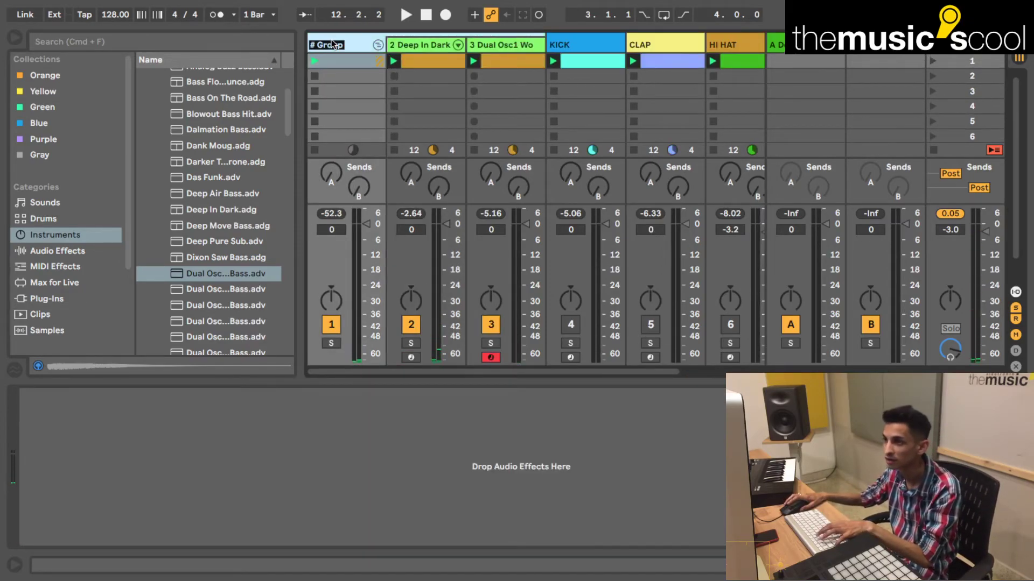
type("LEAD")
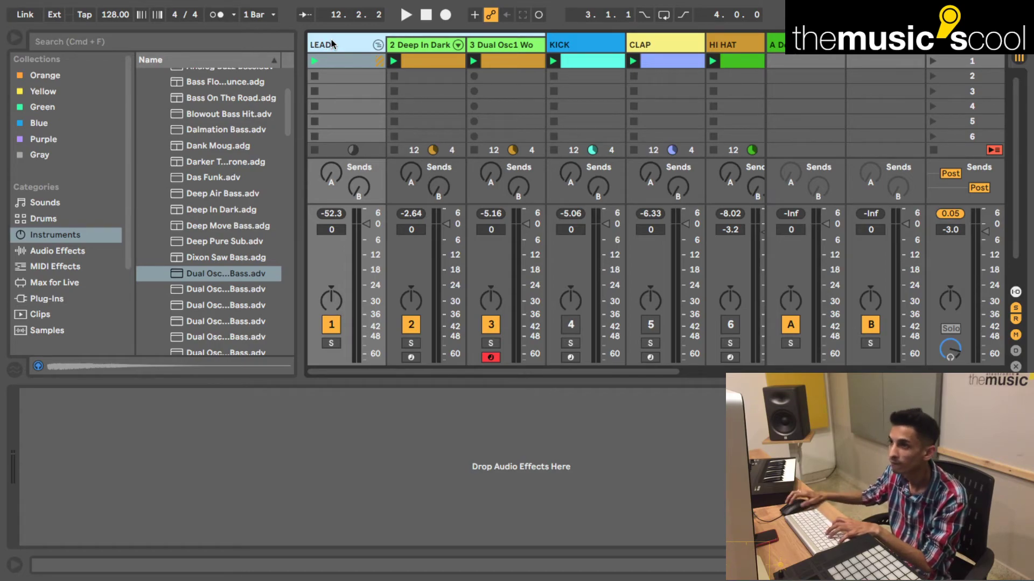
left_click(378, 44)
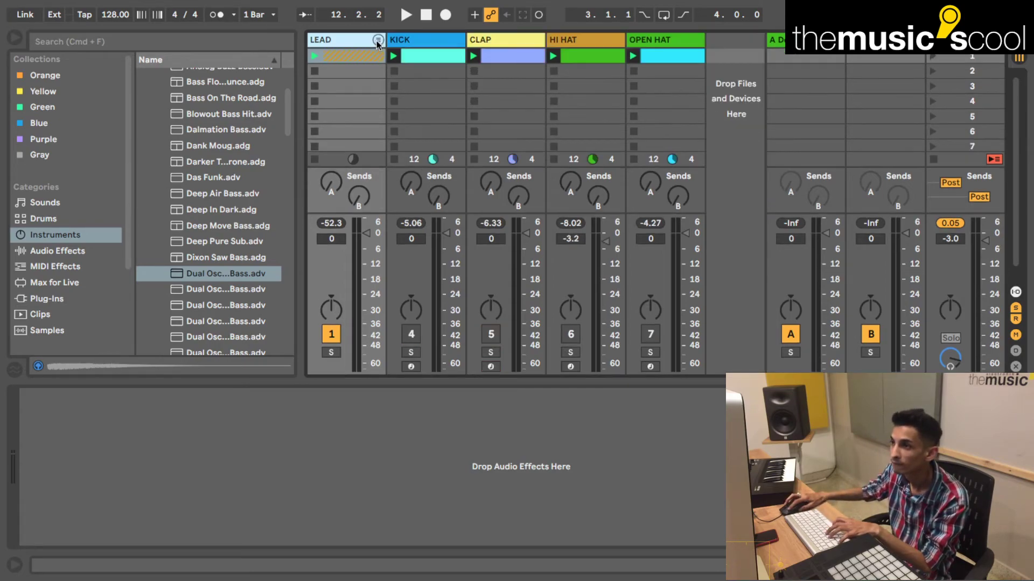
- Start playback with the KICK and CLAP tracks selected, and unfold the LEAD group
left_click(416, 36)
left_click(475, 40)
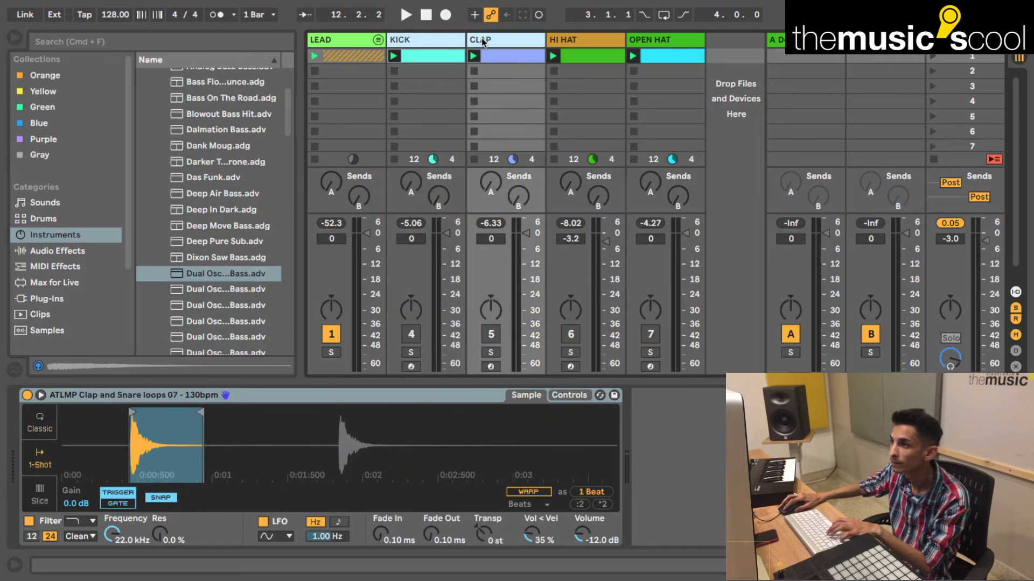
key("space")
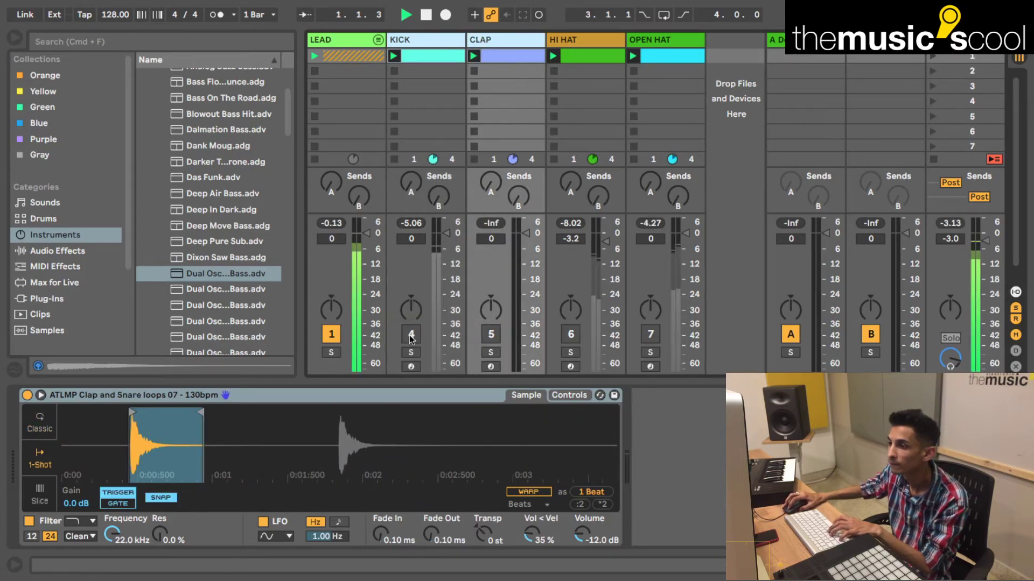
left_click(378, 40)
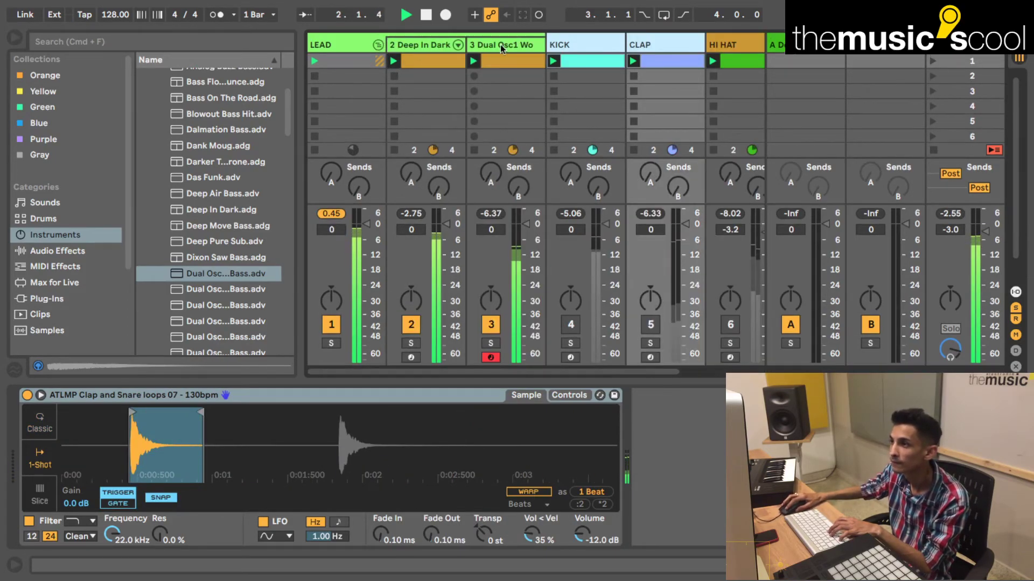
- On Dual Osc1 Wow Bass, raise Filter 1's resonance to 54 % and try Filter 2's resonance at 77 %, settling on 44 %
left_click(495, 44)
left_click_drag(585, 425, 585, 412)
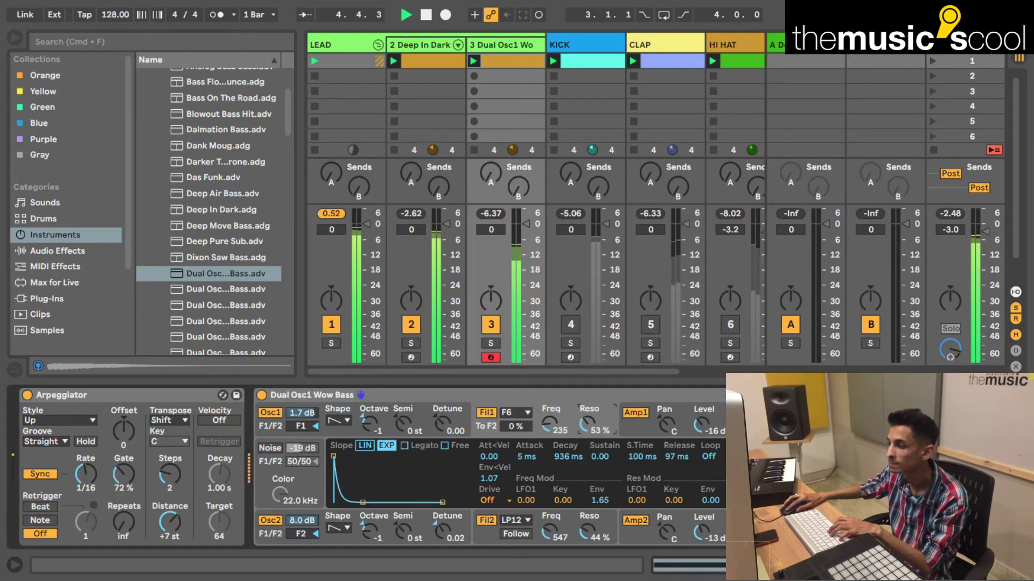
left_click(587, 530)
left_click_drag(587, 530, 586, 523)
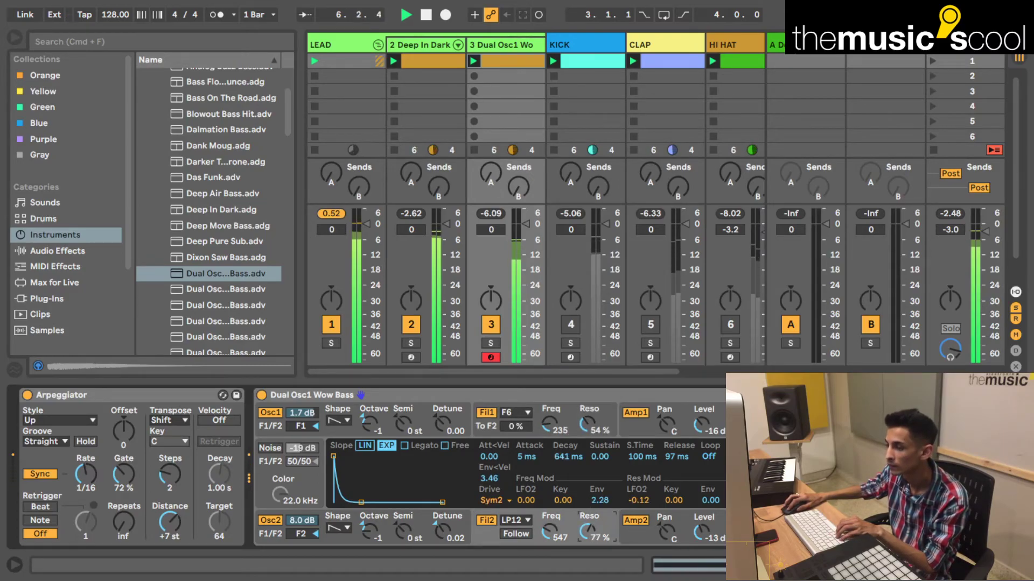
- Unmute the KICK and CLAP tracks, and lower the folded LEAD group's volume to -2.2 dB
left_click(572, 325)
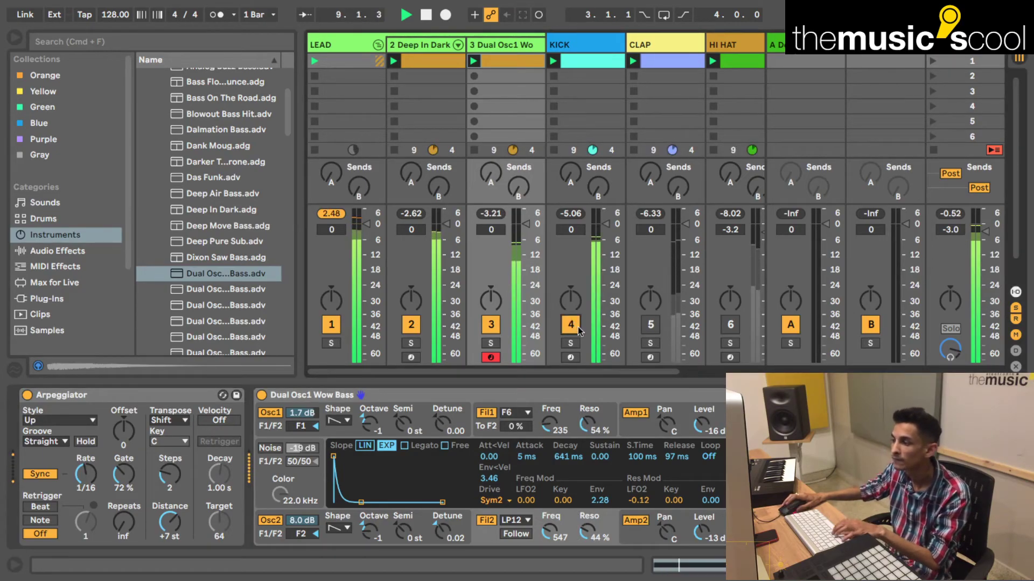
left_click(652, 324)
scroll(647, 373, "right", 3)
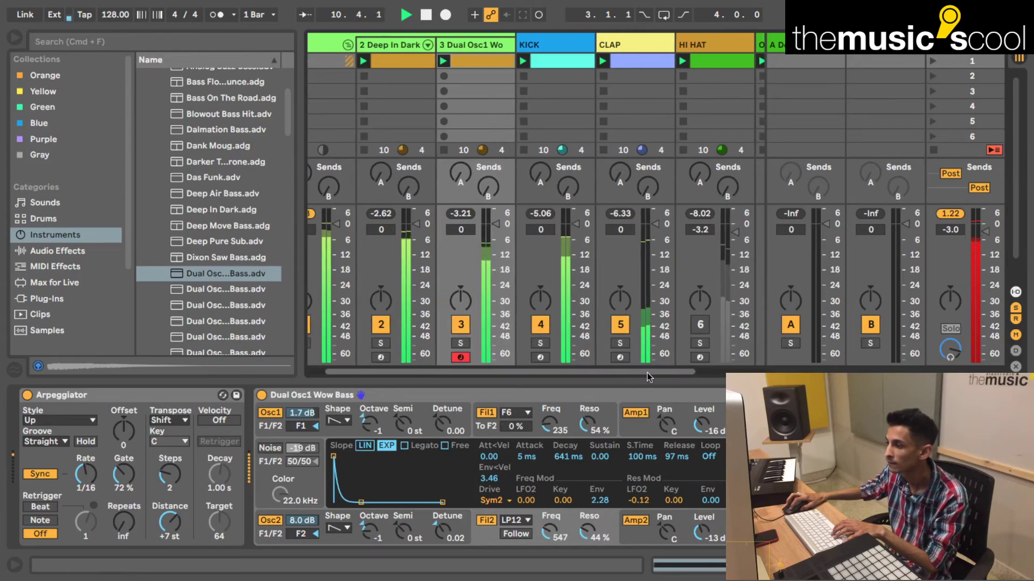
left_click(352, 45)
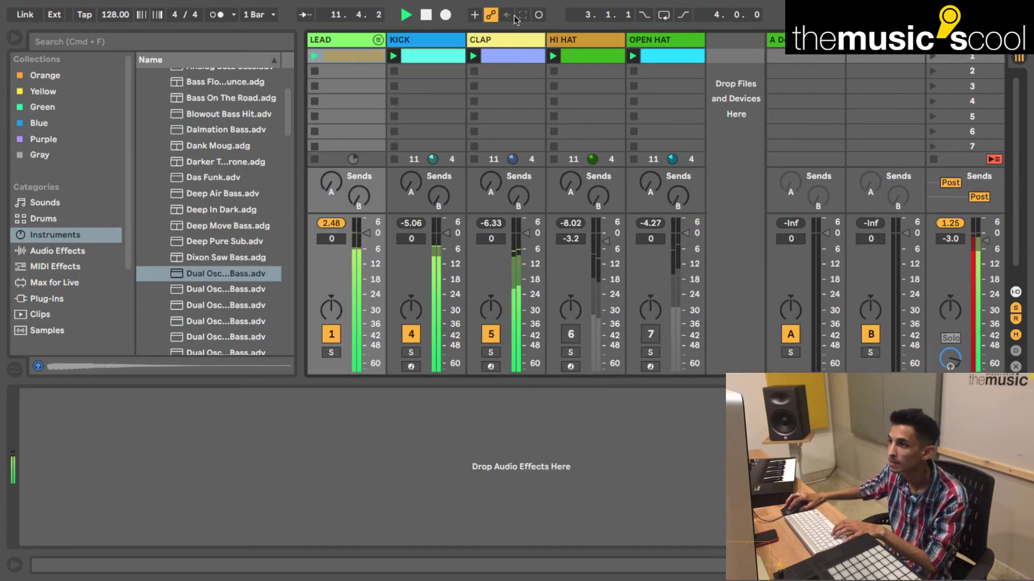
left_click_drag(366, 233, 366, 238)
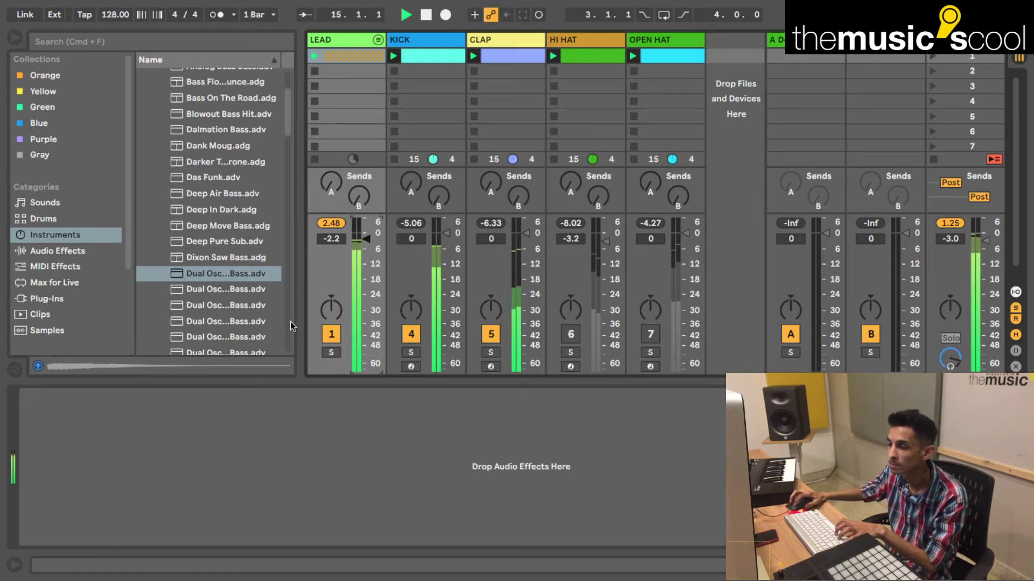
- Mute the KICK track, select KICK, CLAP, HI HAT and OPEN HAT, and unmute all four drum tracks together
left_click(418, 337)
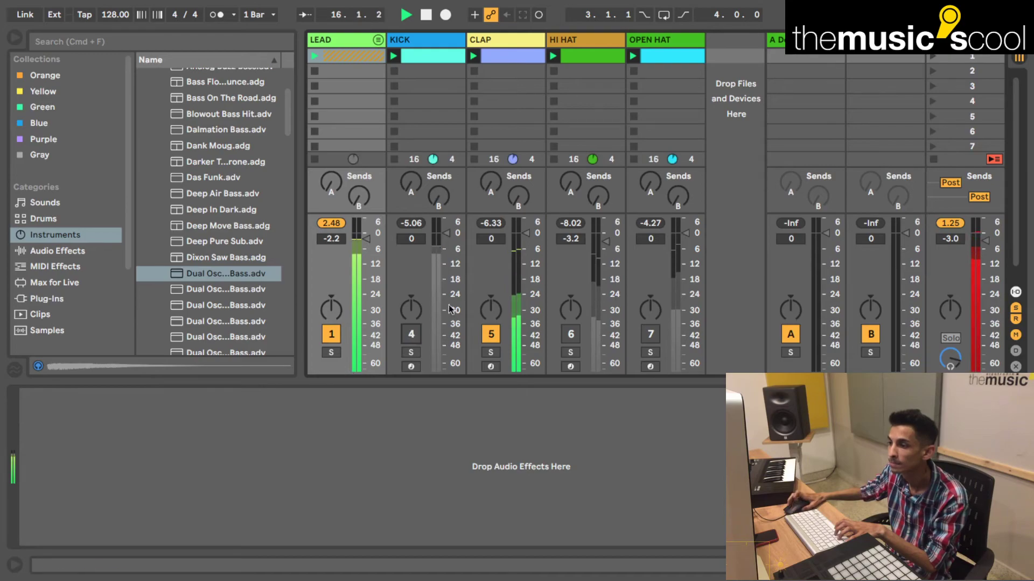
left_click(447, 42)
left_click(574, 43)
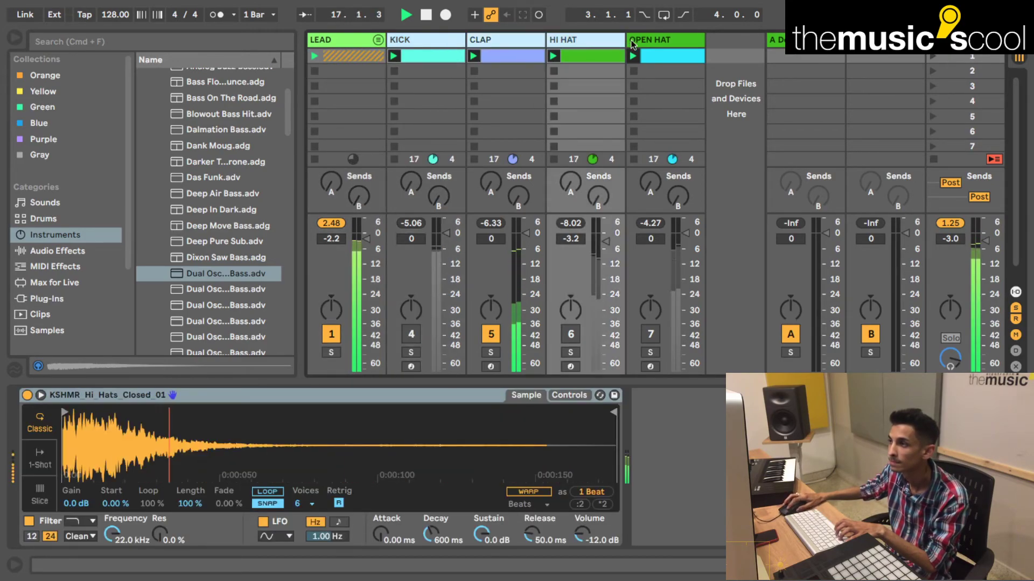
left_click(637, 42)
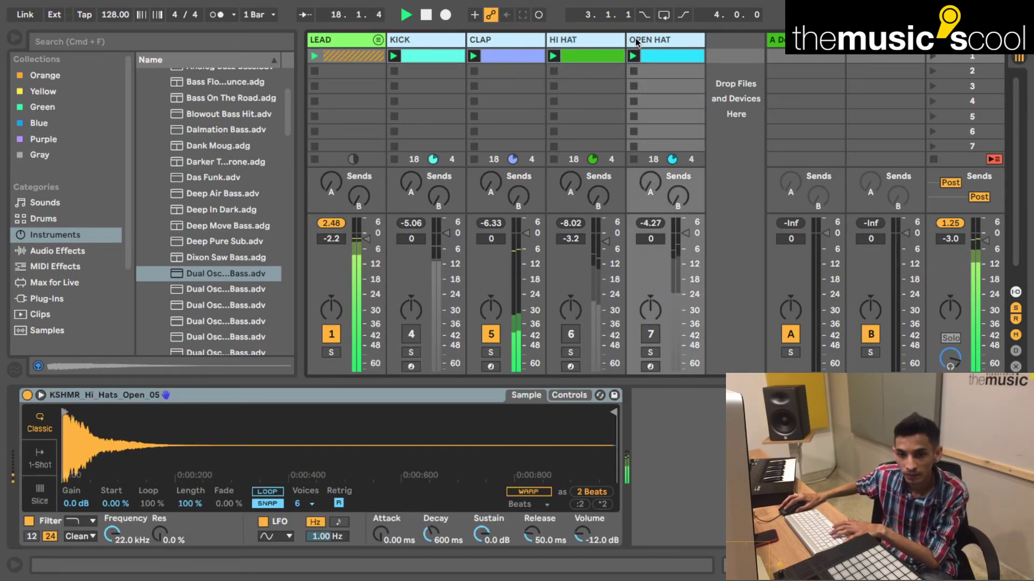
left_click(411, 335)
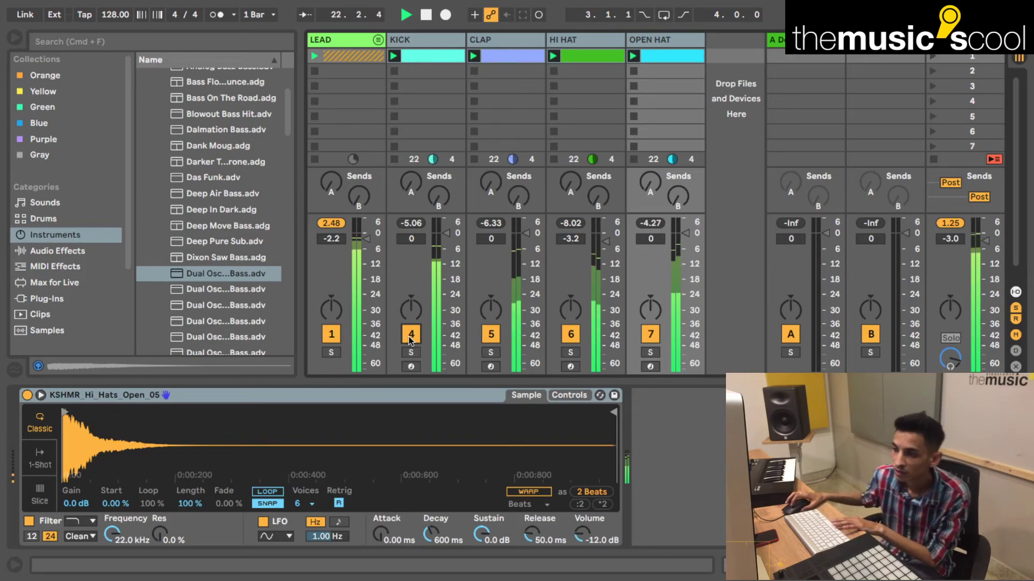
- Stop playback, unfold the LEAD group and show the devices of its Deep In Dark track
key("space")
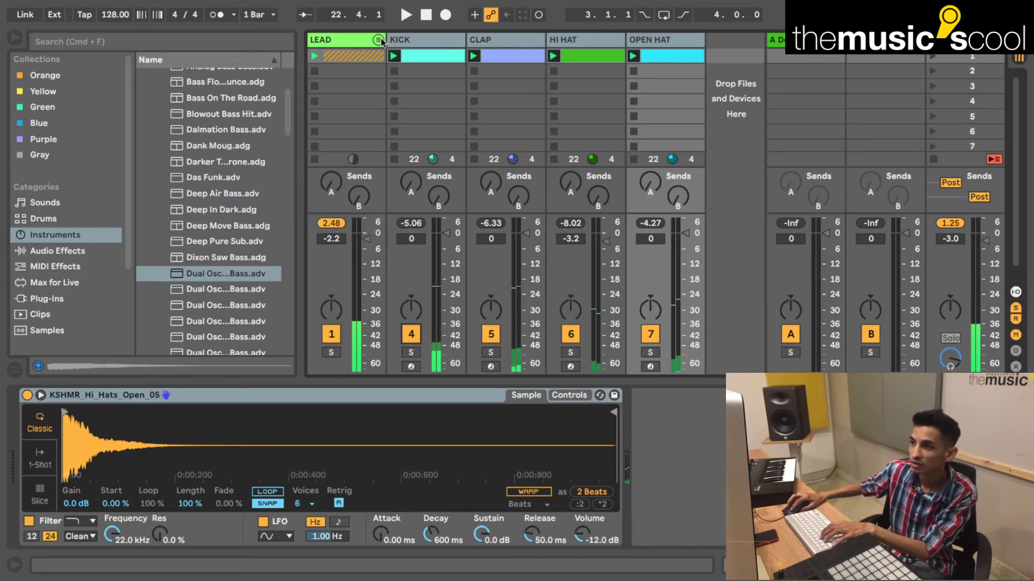
left_click(425, 43)
left_click(376, 42)
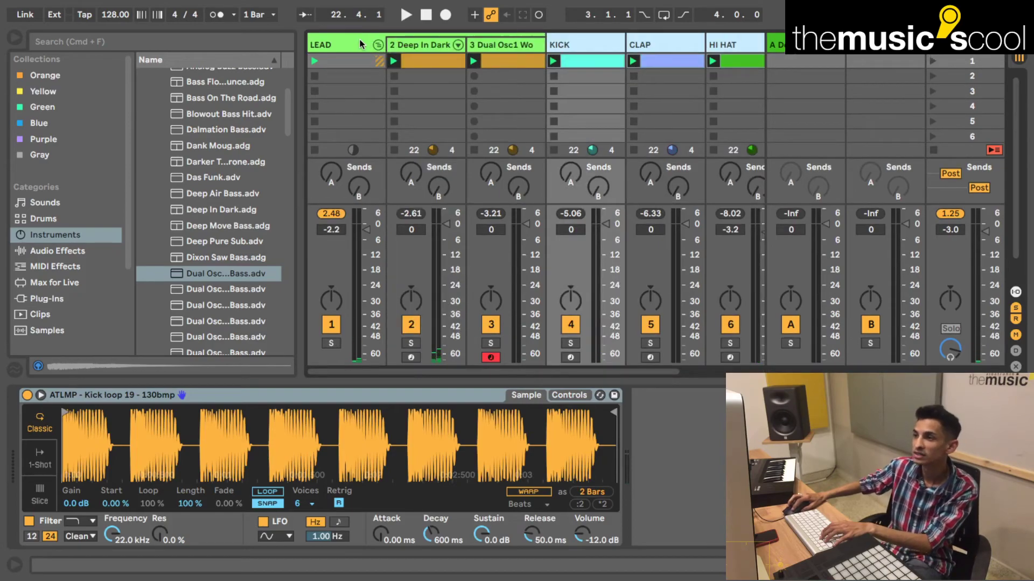
left_click(361, 44)
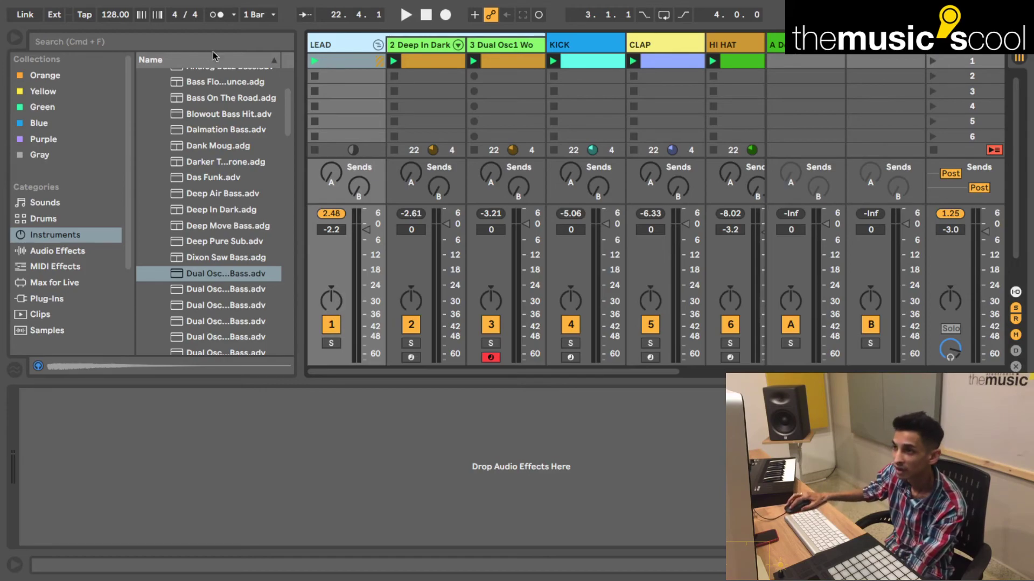
left_click(403, 46)
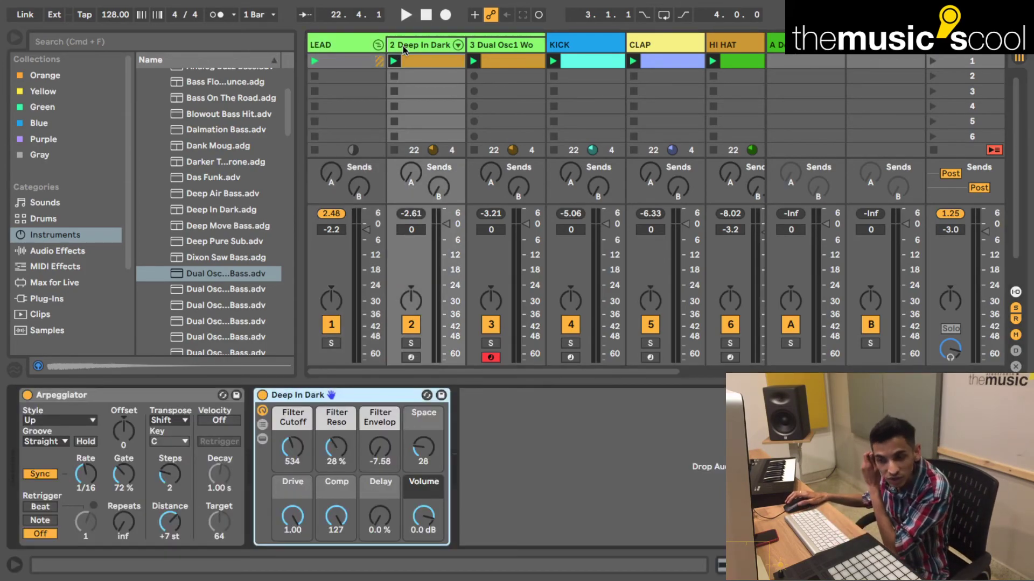